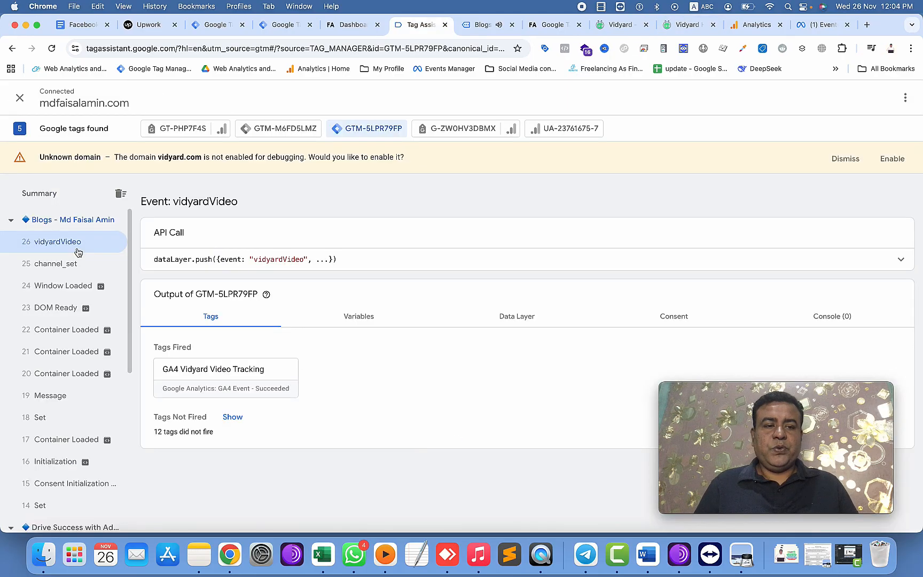
# - Inspect the vidyardVideo event's dataLayer push, and switch to Tag Manager to review the Facebook pixel - Base tag
pyautogui.click(489, 262)
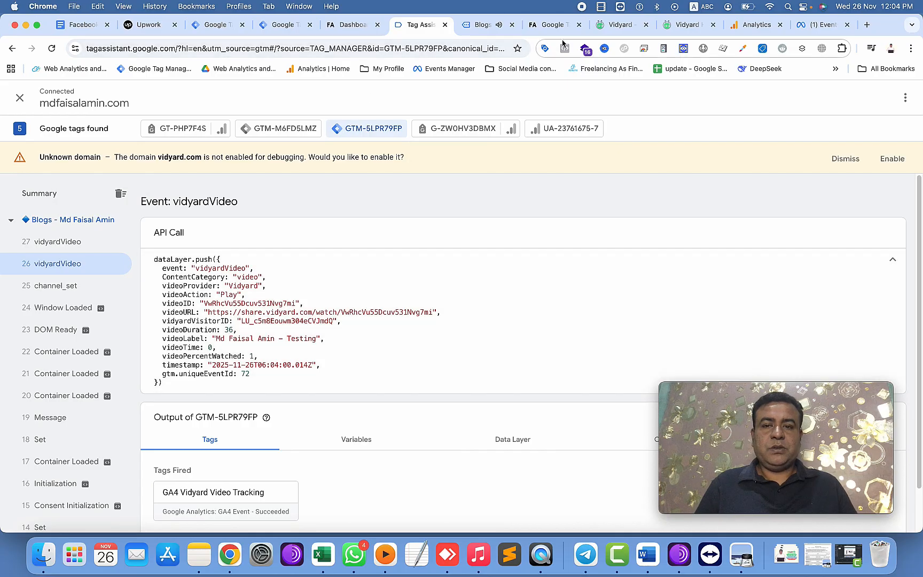
pyautogui.click(216, 25)
pyautogui.click(283, 27)
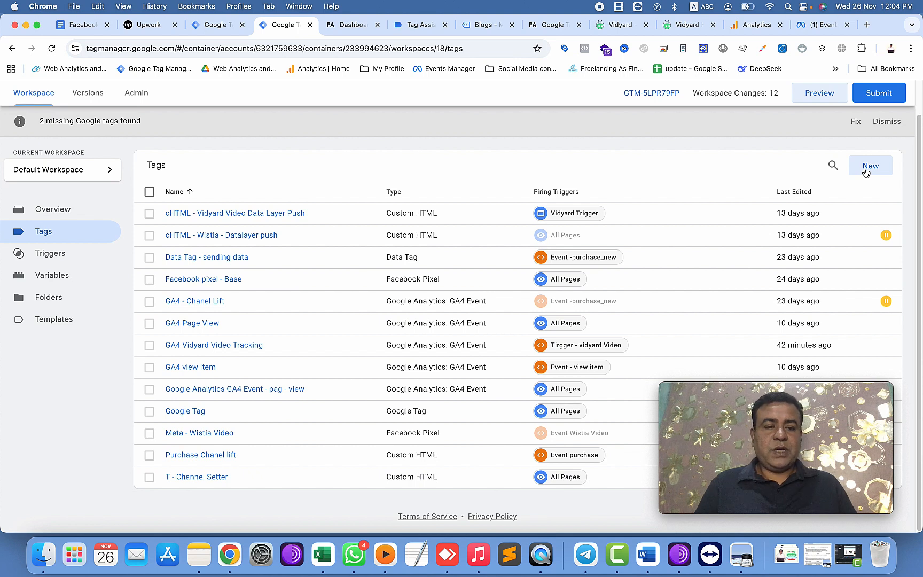
pyautogui.click(215, 284)
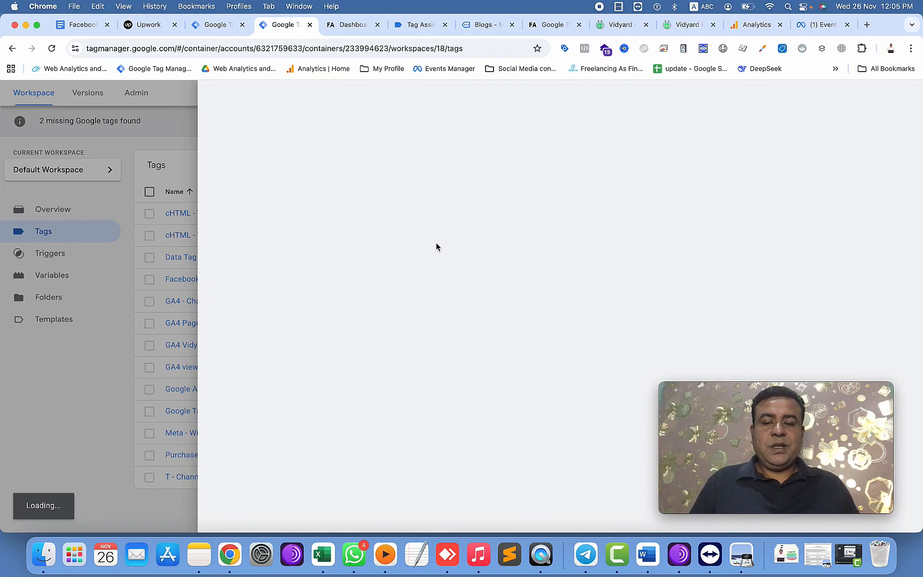
pyautogui.scroll(-1, 405, 444)
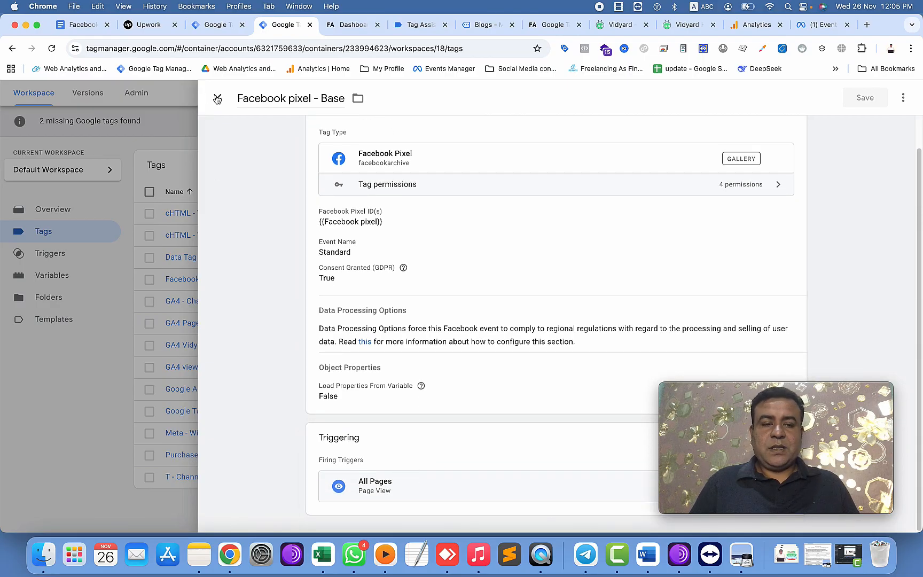
pyautogui.click(217, 99)
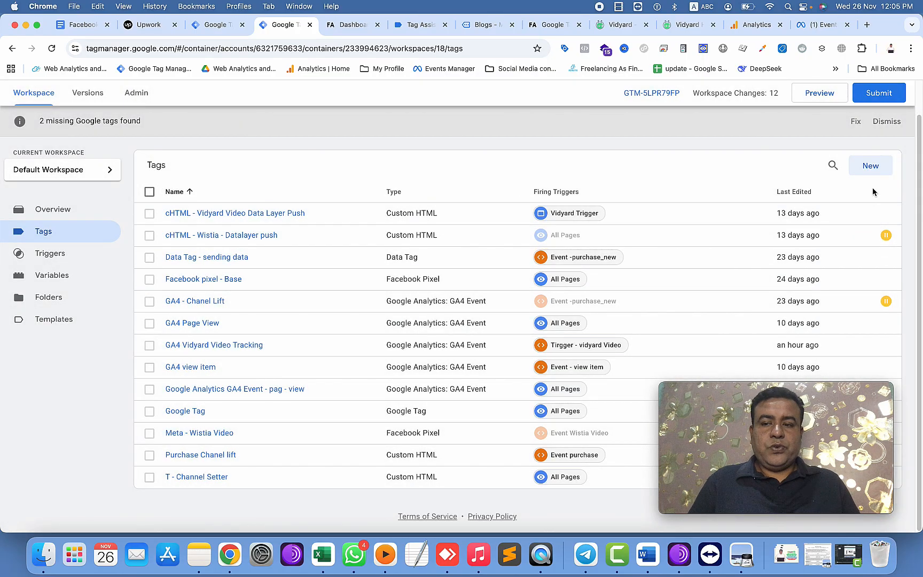
# - Create a new tag in the workspace using the Facebook Pixel tag type
pyautogui.click(867, 166)
pyautogui.click(582, 218)
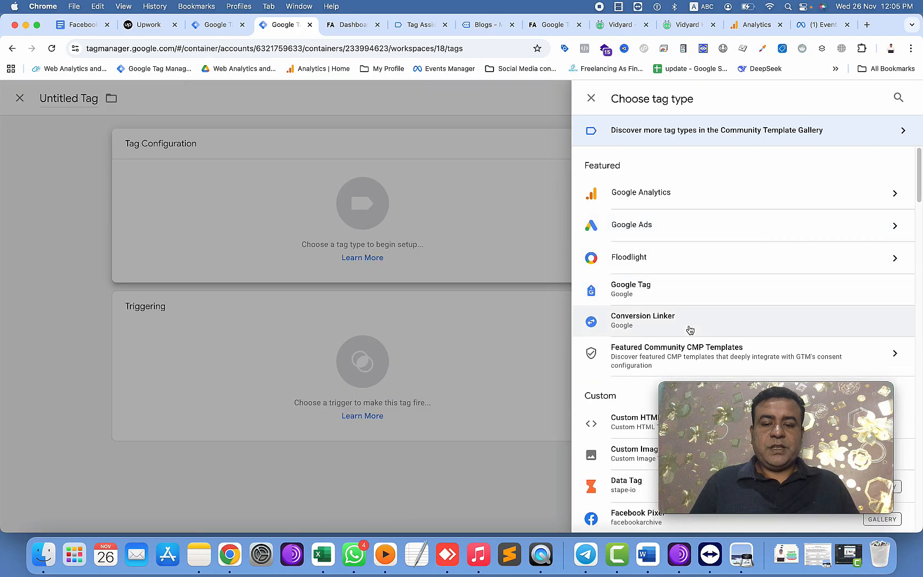
pyautogui.scroll(-4, 688, 329)
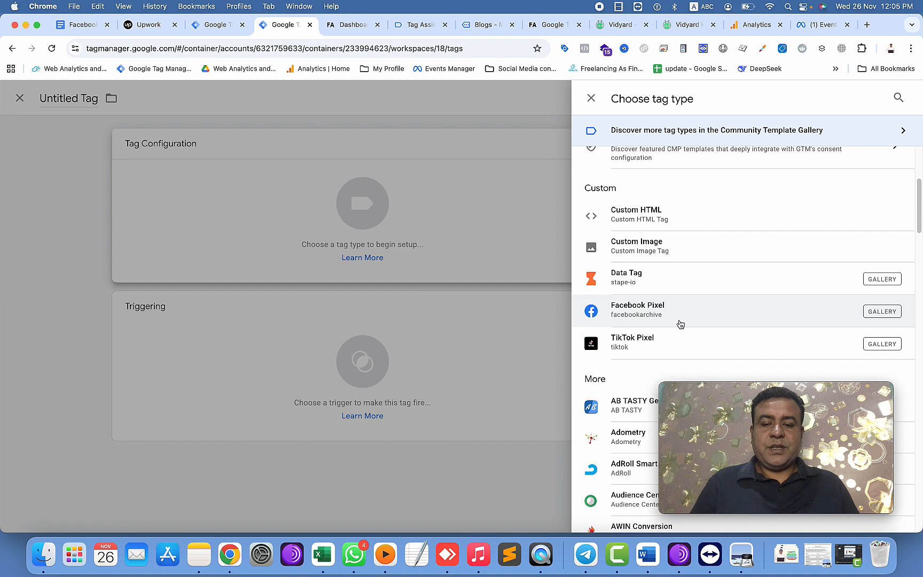
pyautogui.click(679, 324)
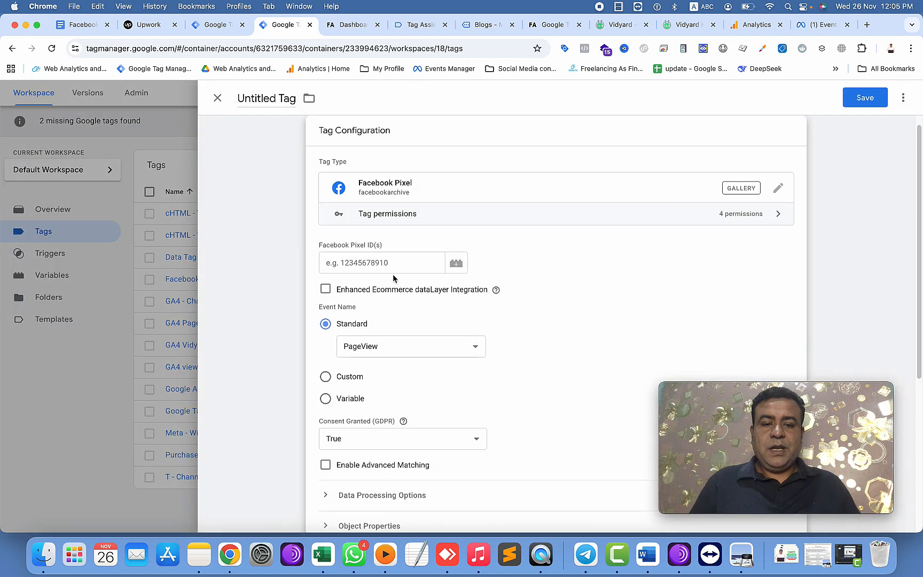
# - Set the new tag's Facebook Pixel ID to the {{Facebook pixel}} variable
pyautogui.click(380, 262)
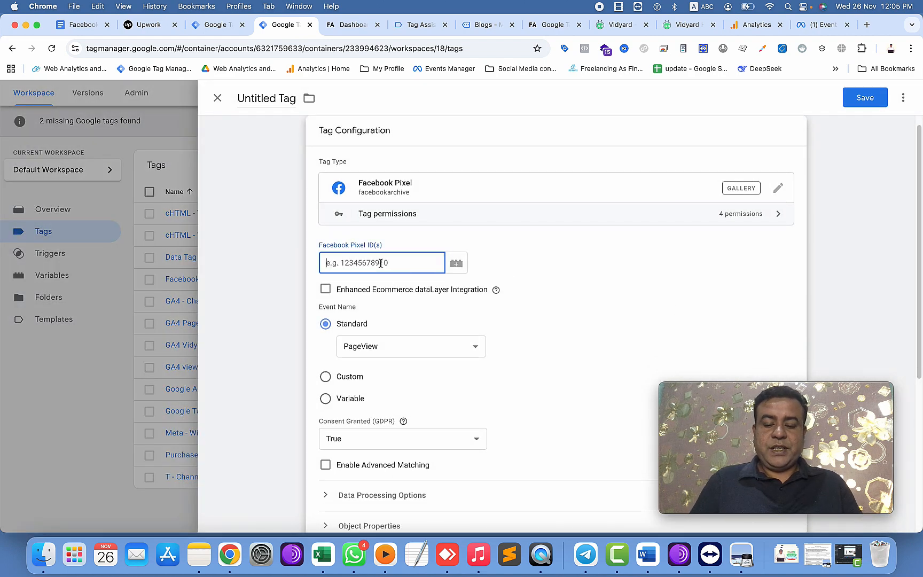
pyautogui.write('{{pice')
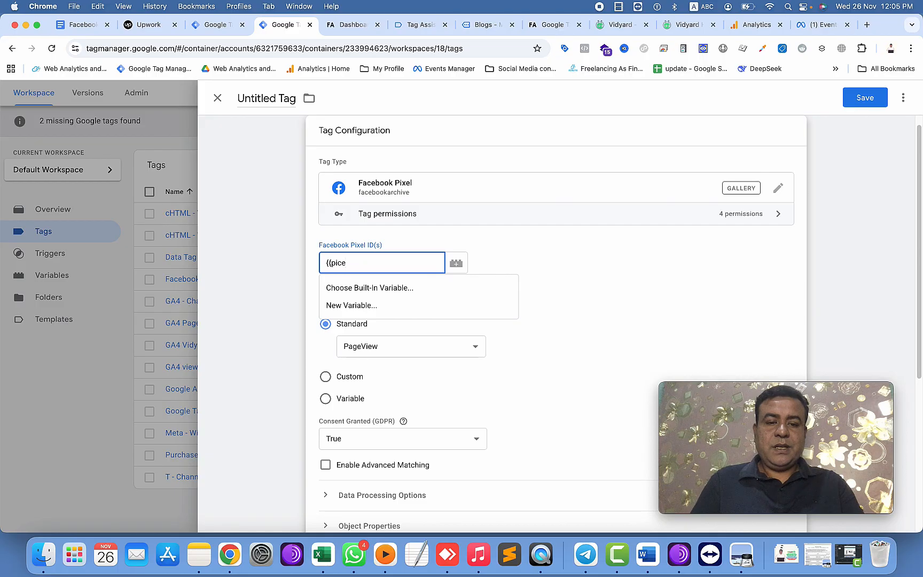
pyautogui.press('BackSpace')
pyautogui.press('BackSpace')
pyautogui.click(375, 286)
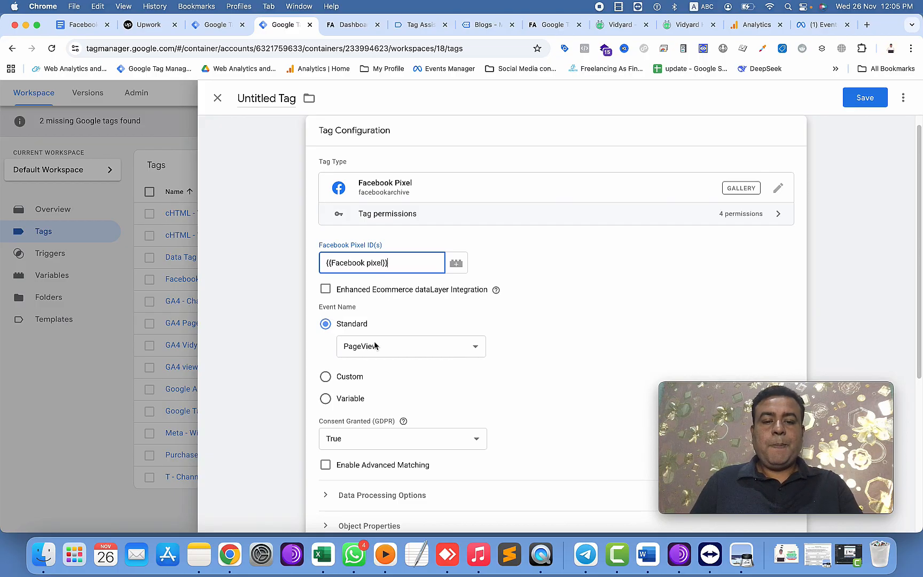
# - Give the tag a custom event name, vidyardVideo, copied from the event's dataLayer push in Tag Assistant
pyautogui.scroll(-3, 540, 322)
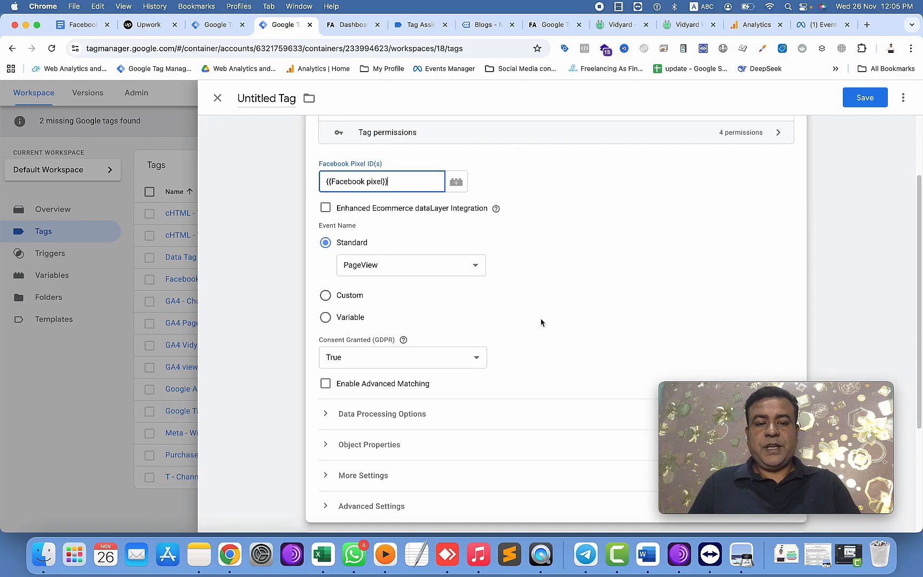
pyautogui.click(325, 296)
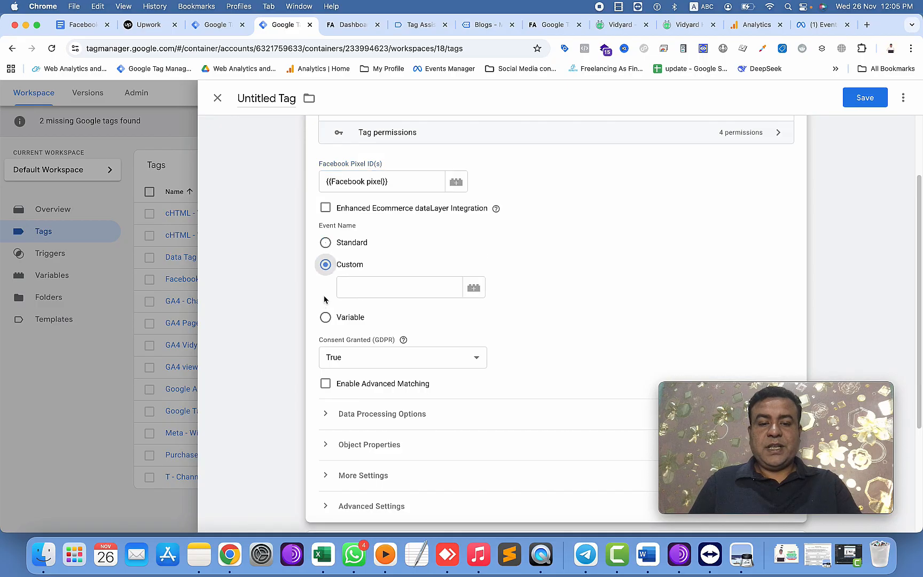
pyautogui.click(420, 25)
pyautogui.doubleClick(229, 267)
pyautogui.press('cmd+c')
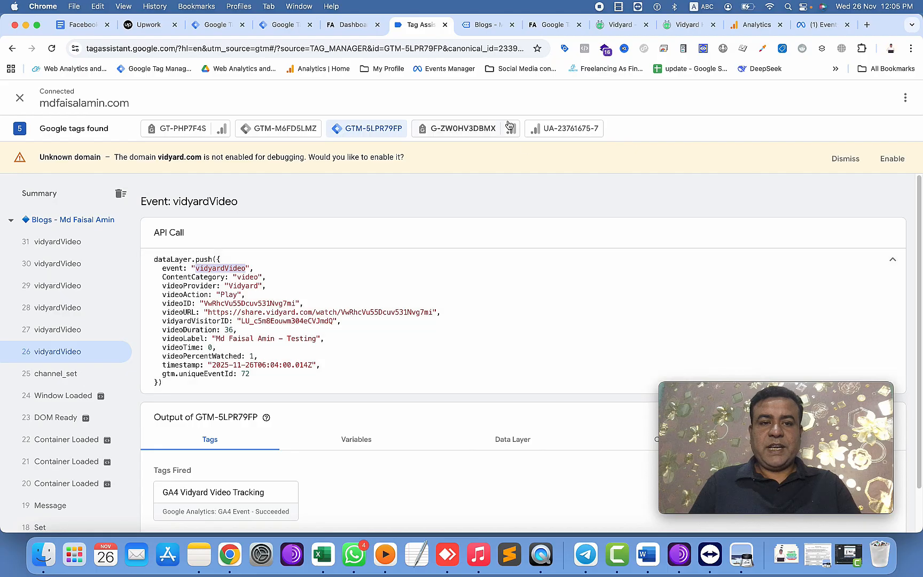
pyautogui.click(283, 26)
pyautogui.click(392, 288)
pyautogui.press('cmd+v')
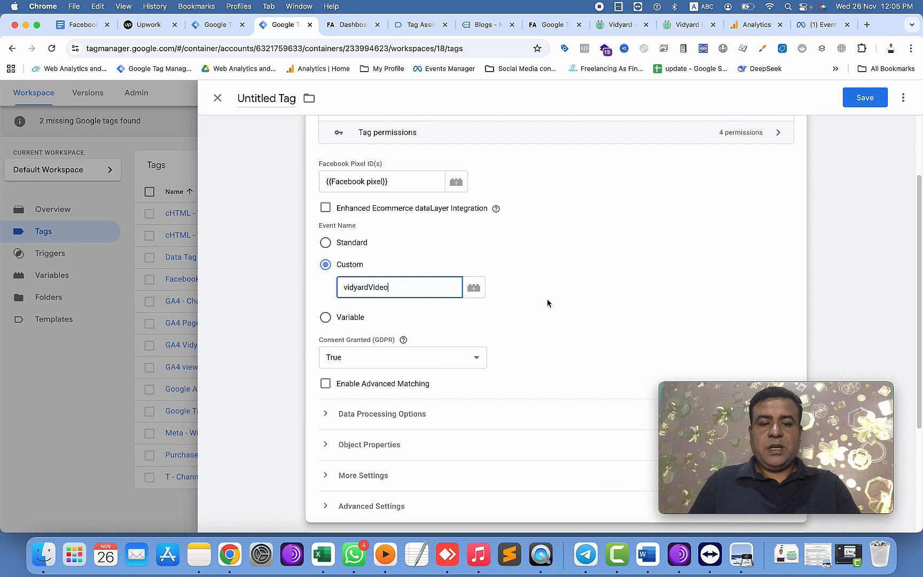
# - Add object properties named after the dataLayer keys: videoProvider, videoAction, videoID, videoURL, vidyardVisitorID, videoDuration, videoLabel, videoTime and videoPercentWatched
pyautogui.scroll(-2, 329, 352)
pyautogui.click(326, 335)
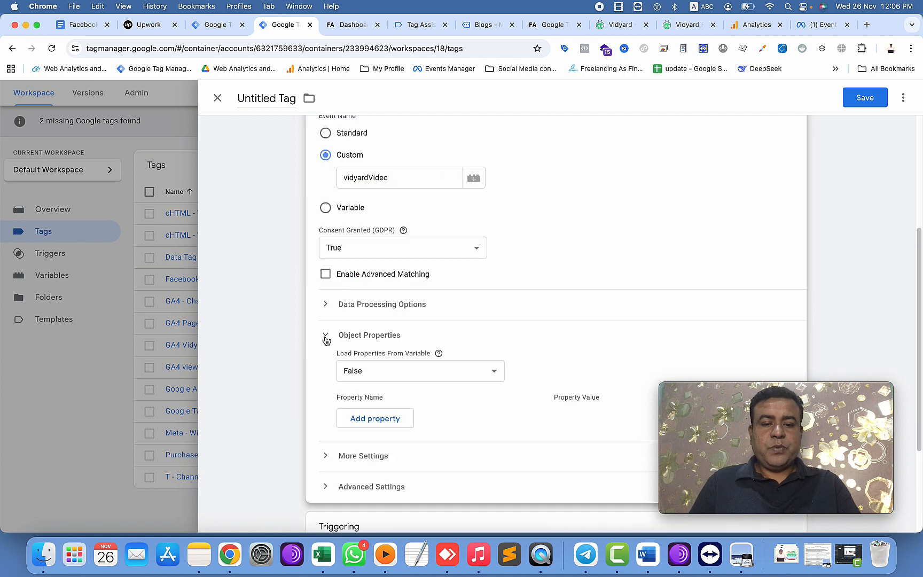
pyautogui.scroll(-2, 499, 340)
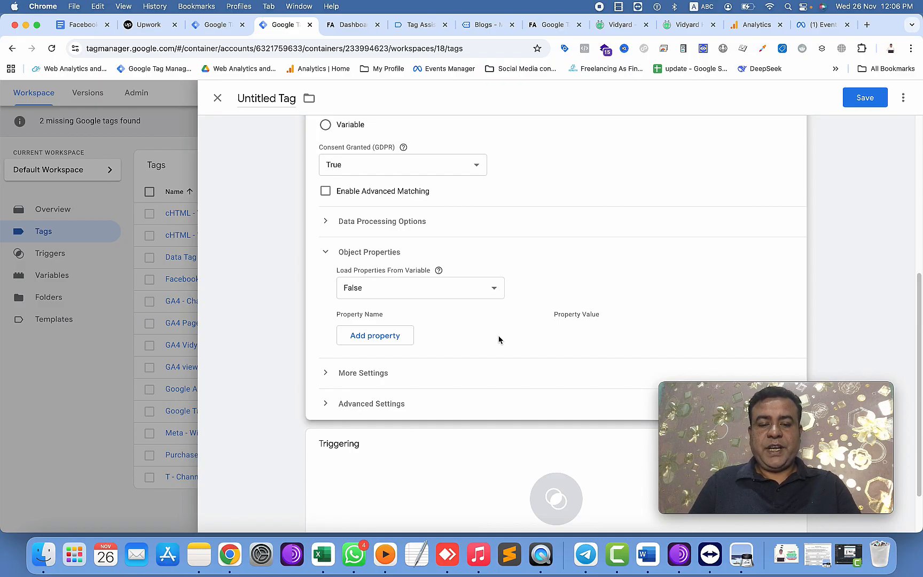
pyautogui.click(397, 337)
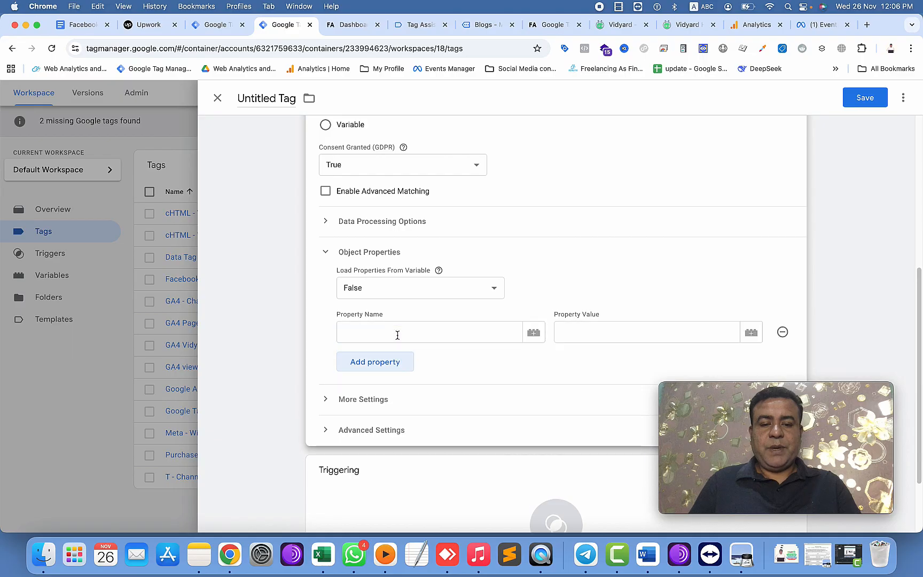
pyautogui.click(419, 25)
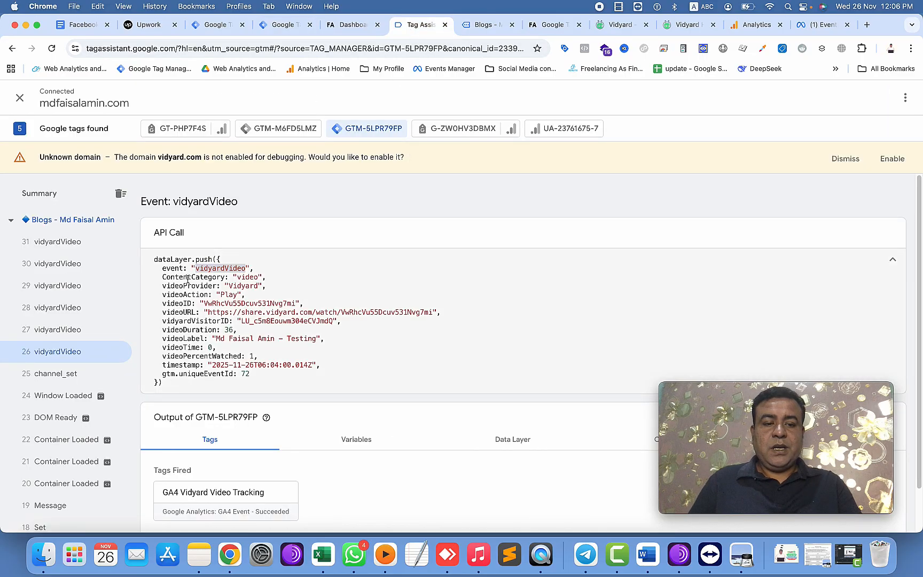
pyautogui.doubleClick(190, 286)
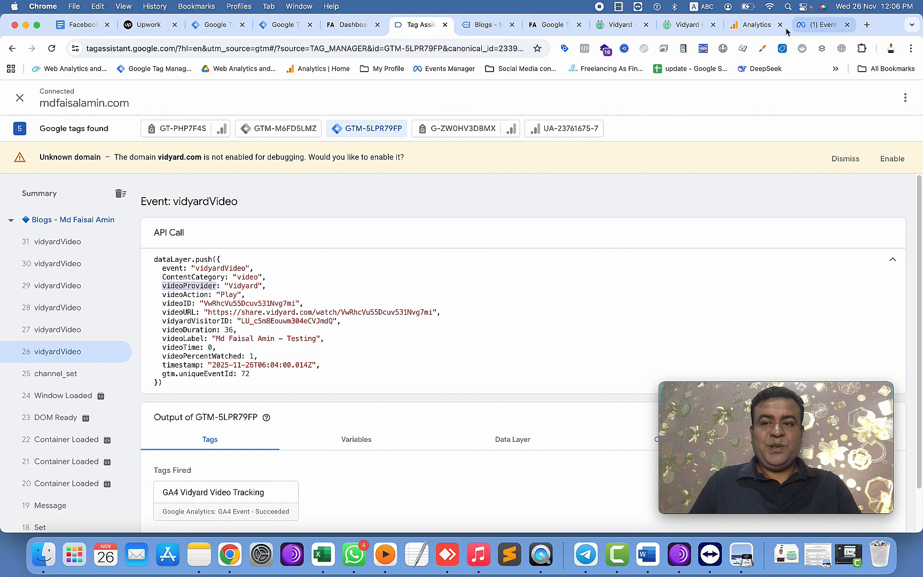
pyautogui.click(283, 25)
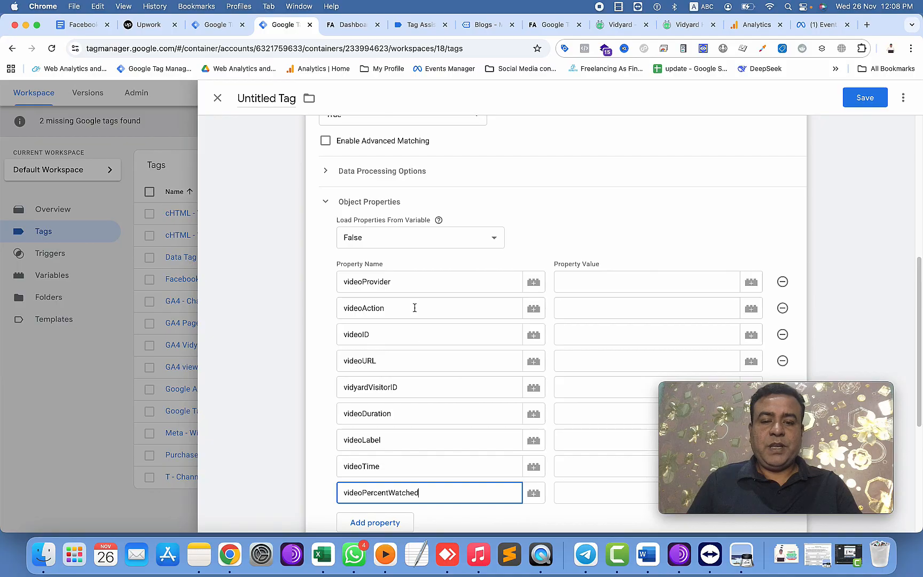
# - Map videoProvider to the {{Vidyard - videoProvider}} variable and videoAction to {{Vidyard videoAction}}
pyautogui.click(610, 280)
pyautogui.write('{{')
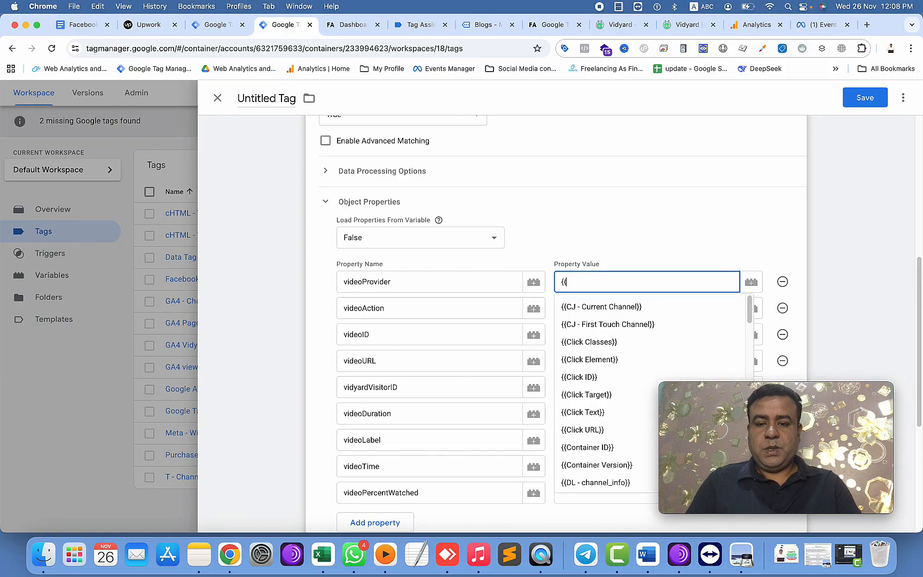
pyautogui.click(602, 326)
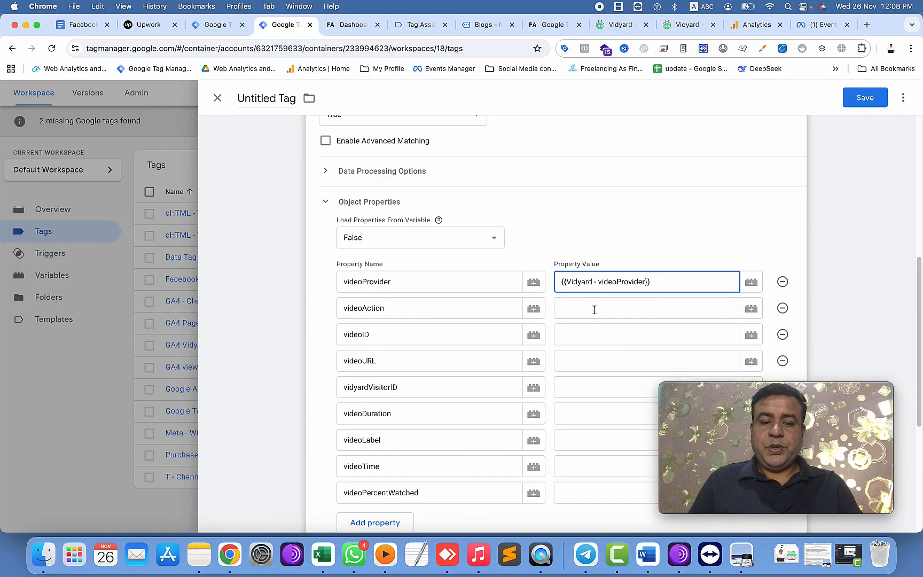
pyautogui.click(594, 310)
pyautogui.write('{{action')
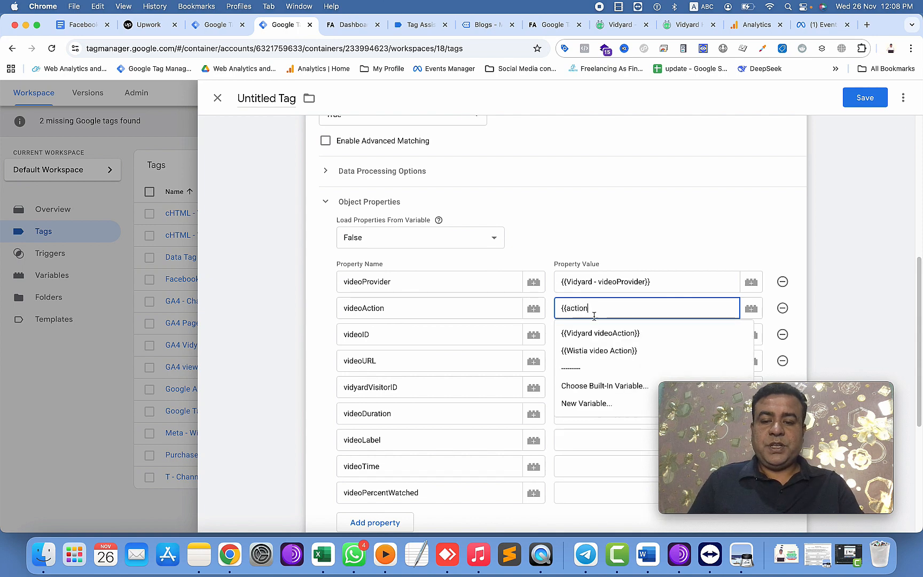
pyautogui.click(597, 332)
# - Map videoID to the {{Vidyard Video id}} variable and videoURL to {{Vidyard videoURL}}
pyautogui.click(597, 333)
pyautogui.write('{{vide')
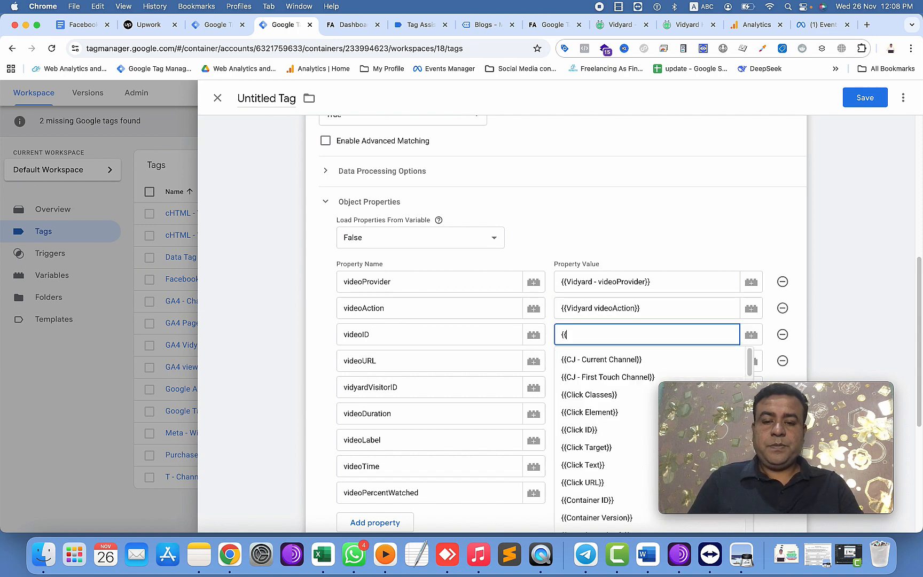
pyautogui.write('oid')
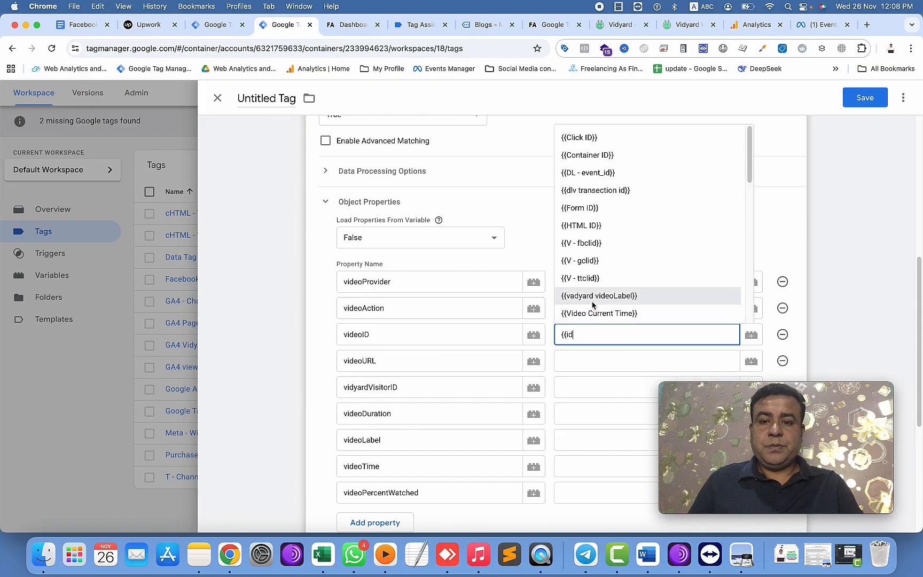
pyautogui.scroll(-2, 583, 210)
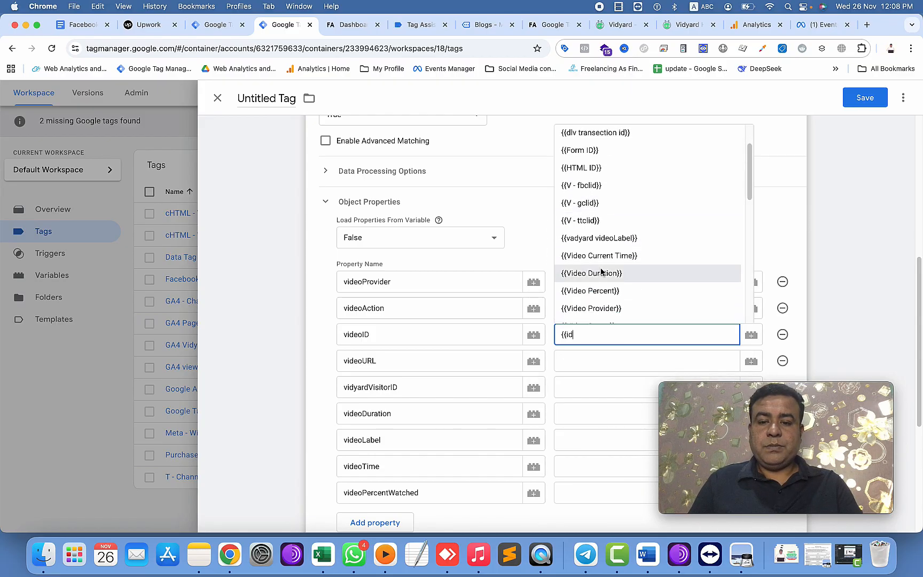
pyautogui.scroll(-3, 601, 272)
pyautogui.click(591, 247)
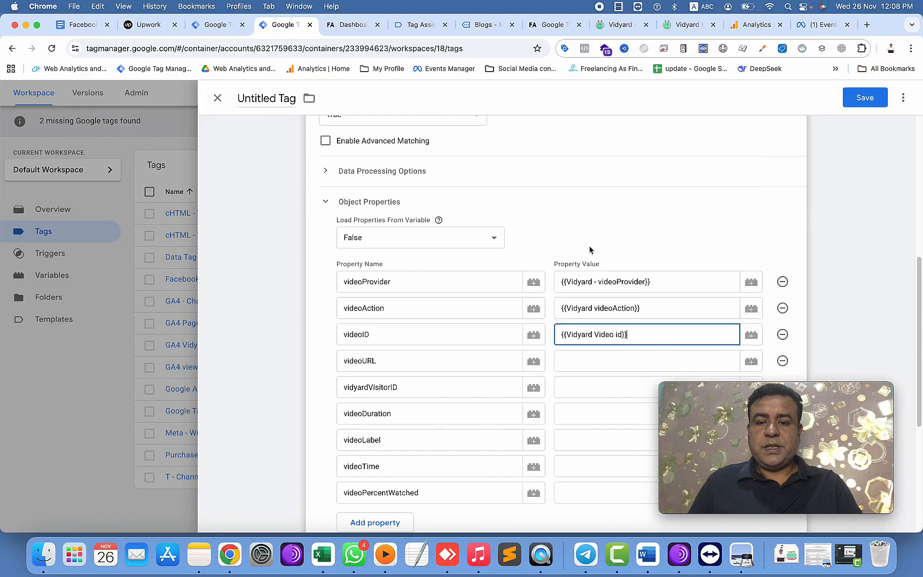
pyautogui.click(616, 362)
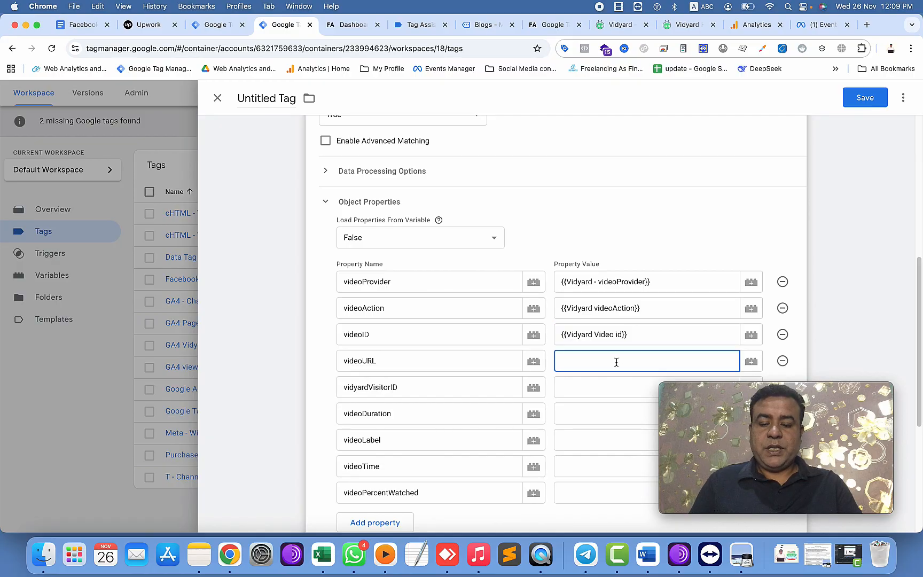
pyautogui.write('{{videour')
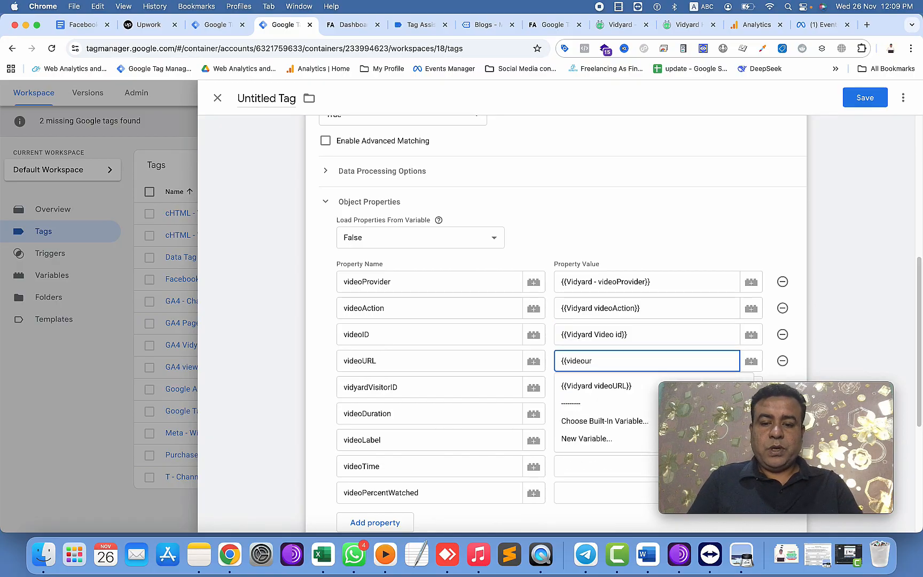
pyautogui.click(604, 386)
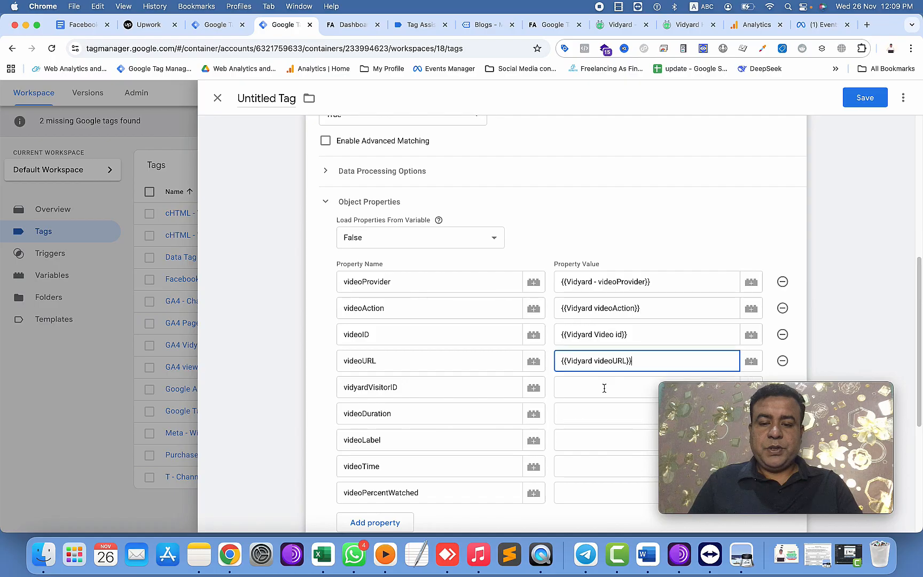
# - Map the vidyardVisitorID property to the {{Vidyard VisitorID}} variable
pyautogui.click(604, 387)
pyautogui.write('{{')
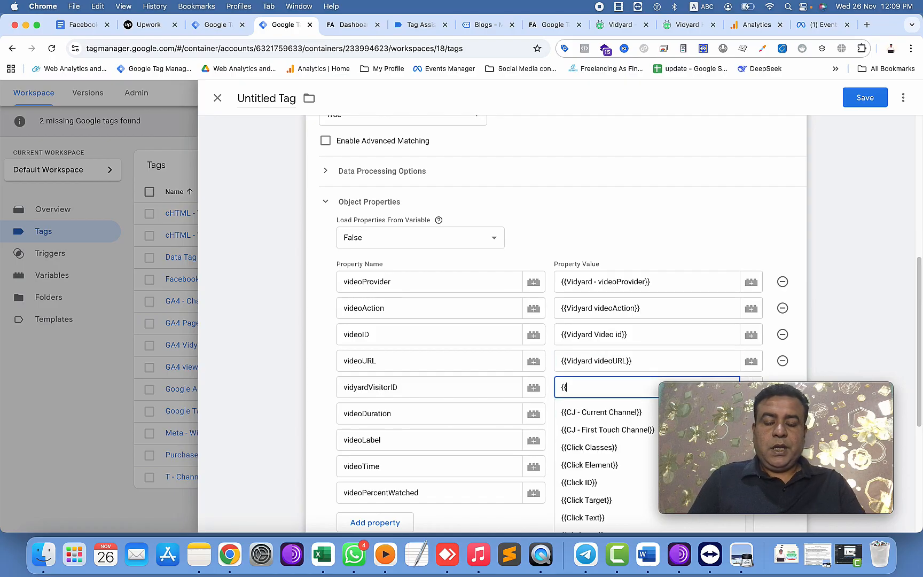
pyautogui.moveTo(775, 389); pyautogui.dragTo(151, 249)
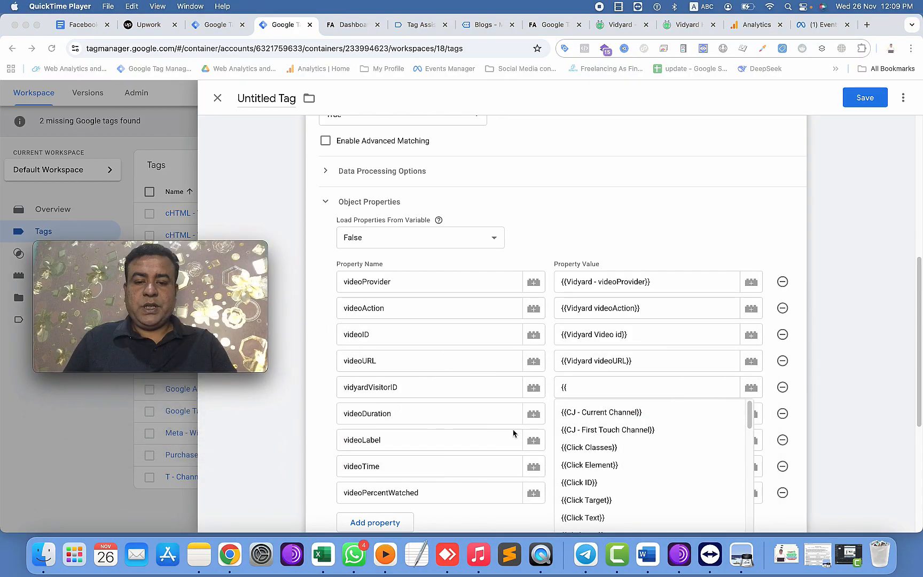
pyautogui.click(595, 387)
pyautogui.write('vis')
pyautogui.click(606, 412)
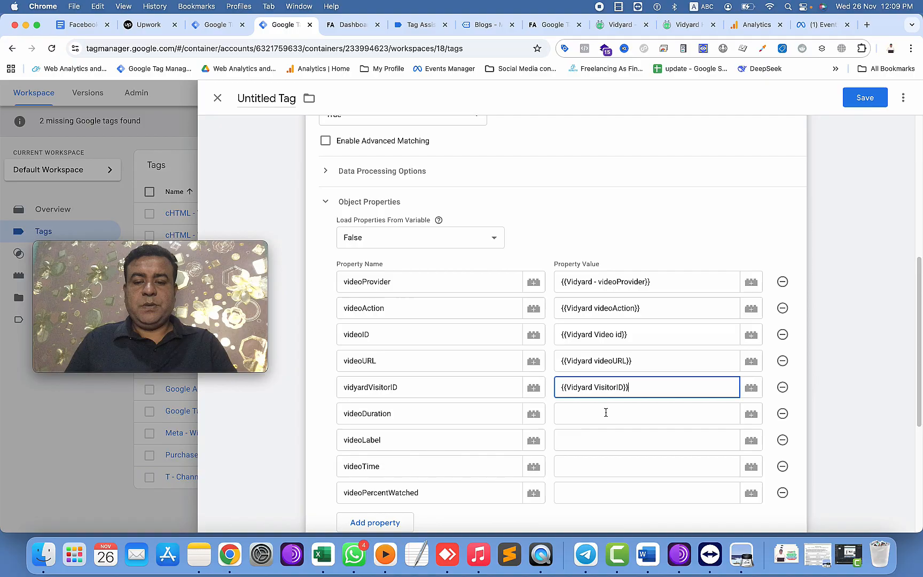
# - Map videoDuration to the {{vidyard videoDuration}} variable and videoLabel to {{vadyard videoLabel}}
pyautogui.click(606, 412)
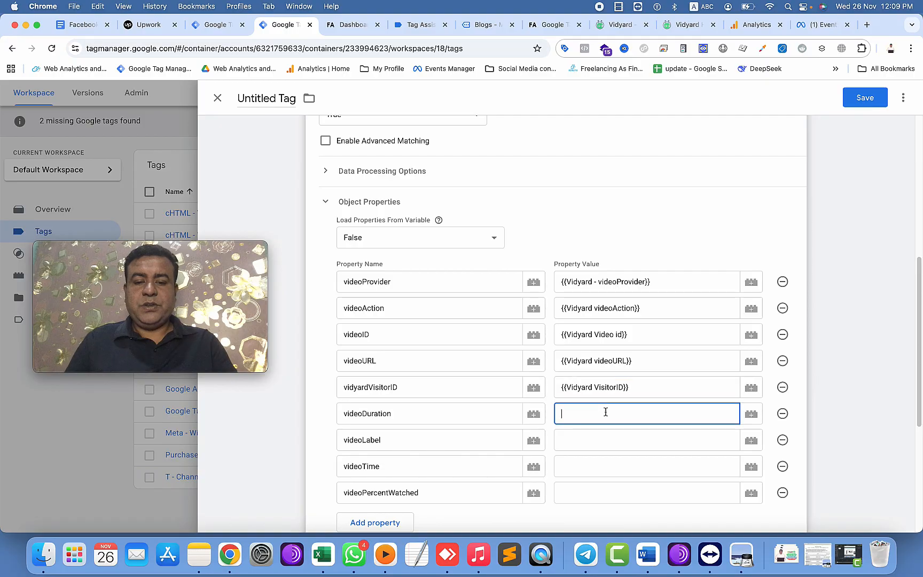
pyautogui.write('{{dura')
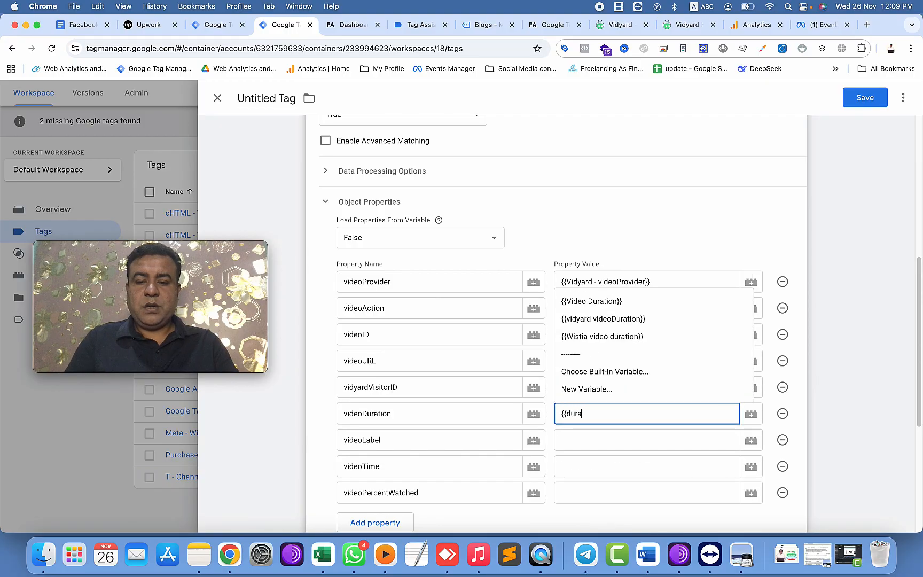
pyautogui.write('tion')
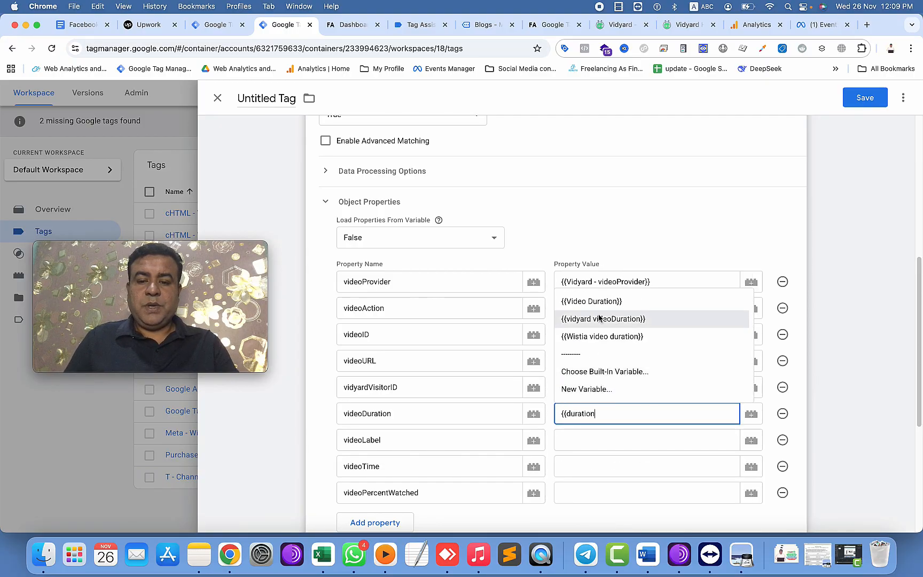
pyautogui.click(599, 318)
pyautogui.click(581, 439)
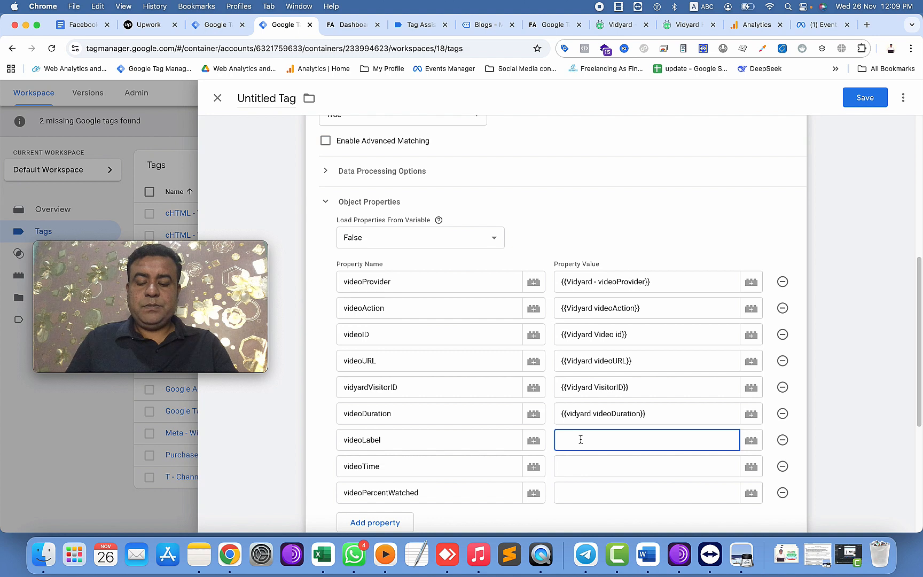
pyautogui.write('{{l')
pyautogui.write('abel')
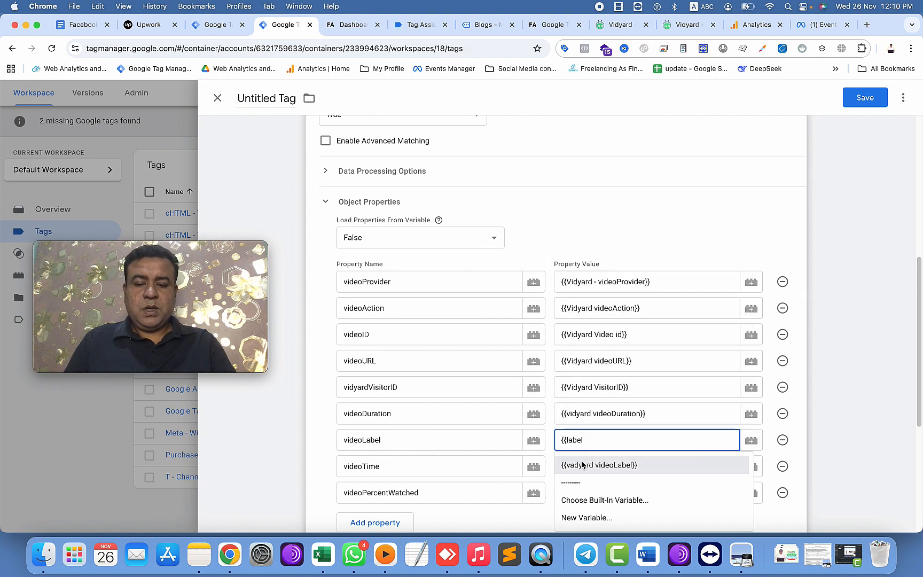
pyautogui.click(581, 463)
# - Map videoTime to the {{vidyard videoTime}} variable and videoPercentWatched to {{Vidyard videoPercentWatched}}
pyautogui.click(581, 462)
pyautogui.write('{{')
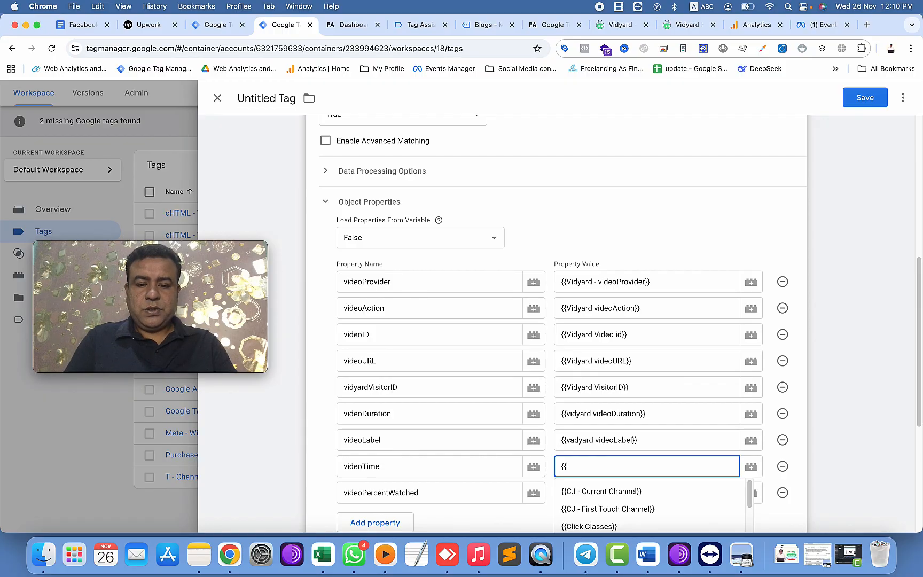
pyautogui.write('time')
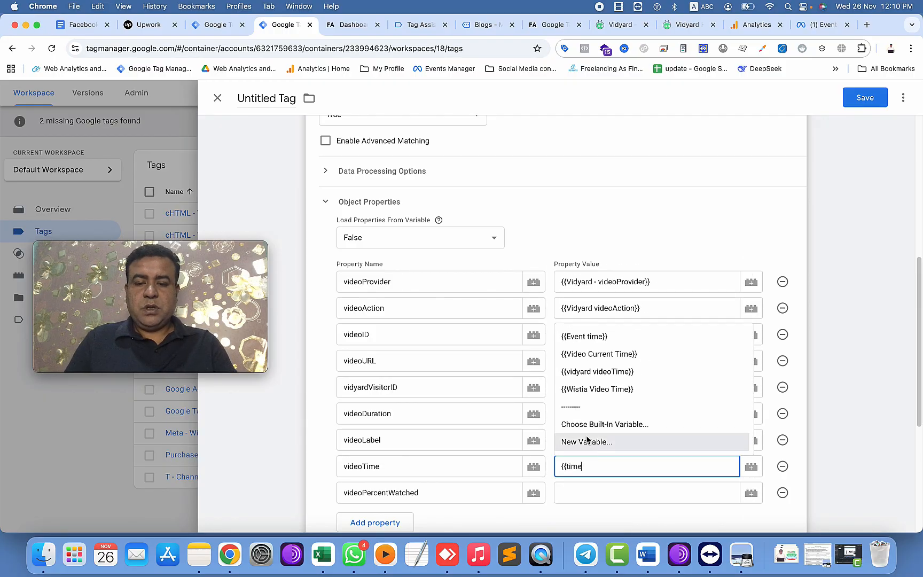
pyautogui.click(594, 373)
pyautogui.click(586, 489)
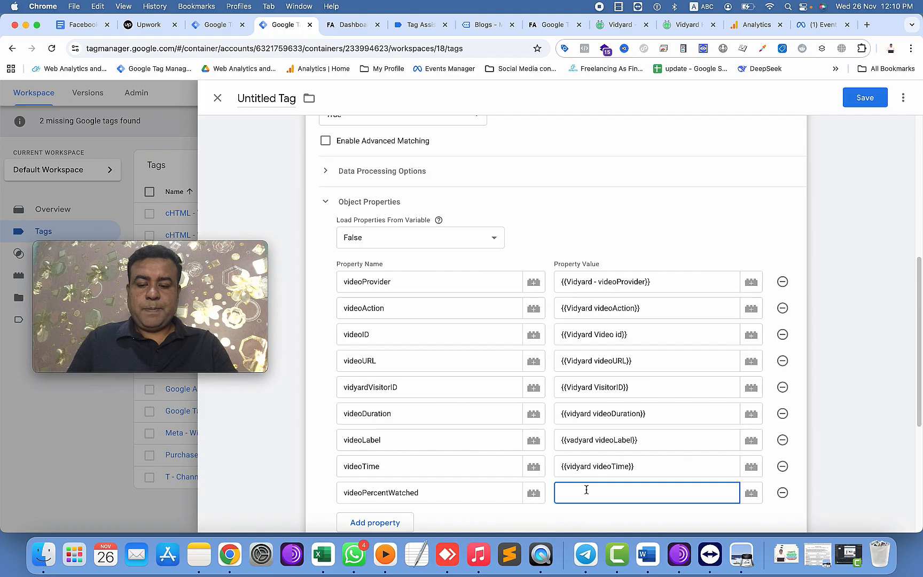
pyautogui.write('{{par')
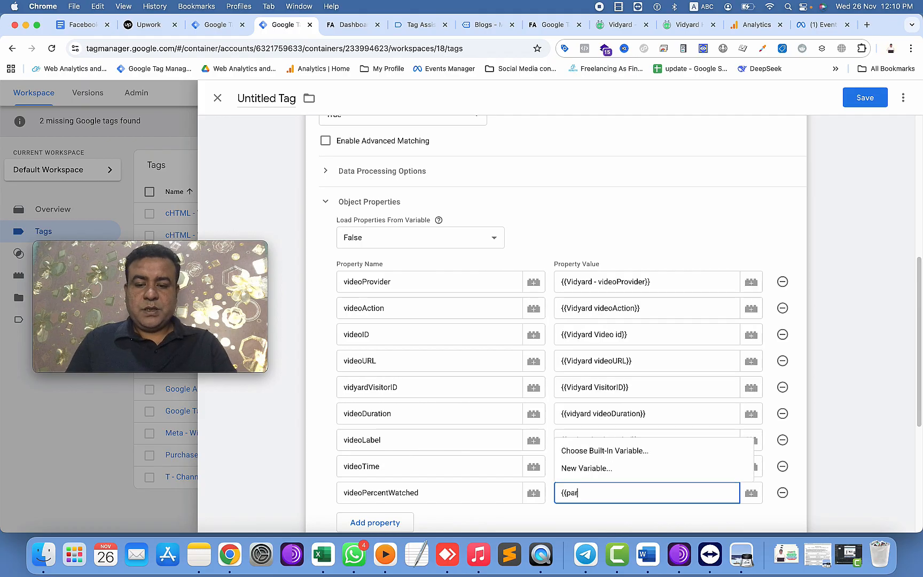
pyautogui.click(632, 423)
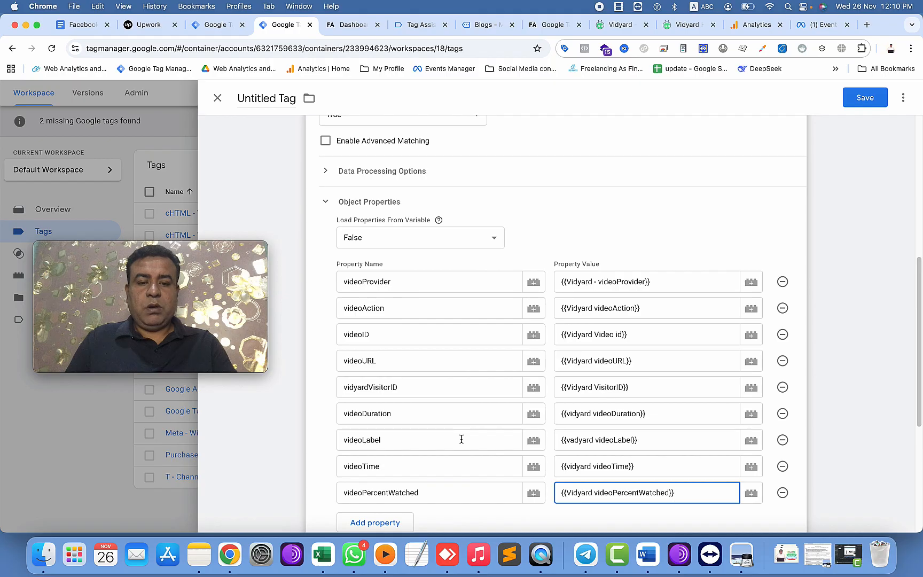
# - Set the tag's Event ID under More Settings to the {{DL - event_id}} variable
pyautogui.scroll(-3, 461, 438)
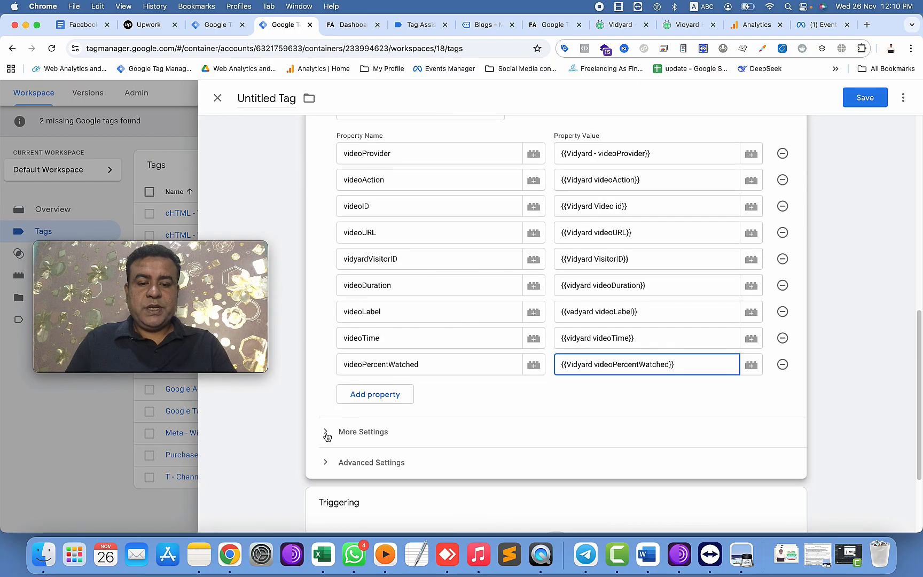
pyautogui.click(327, 434)
pyautogui.click(367, 498)
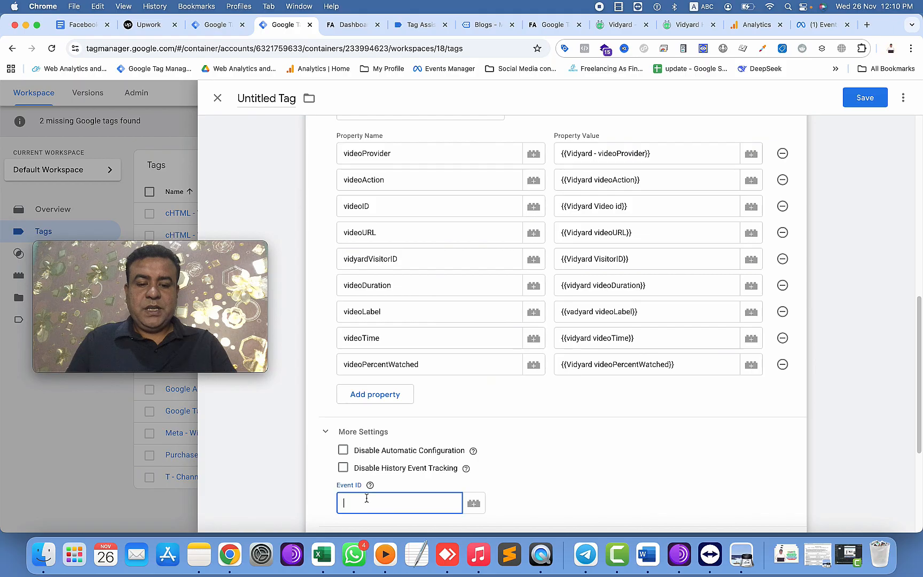
pyautogui.write('{{eve')
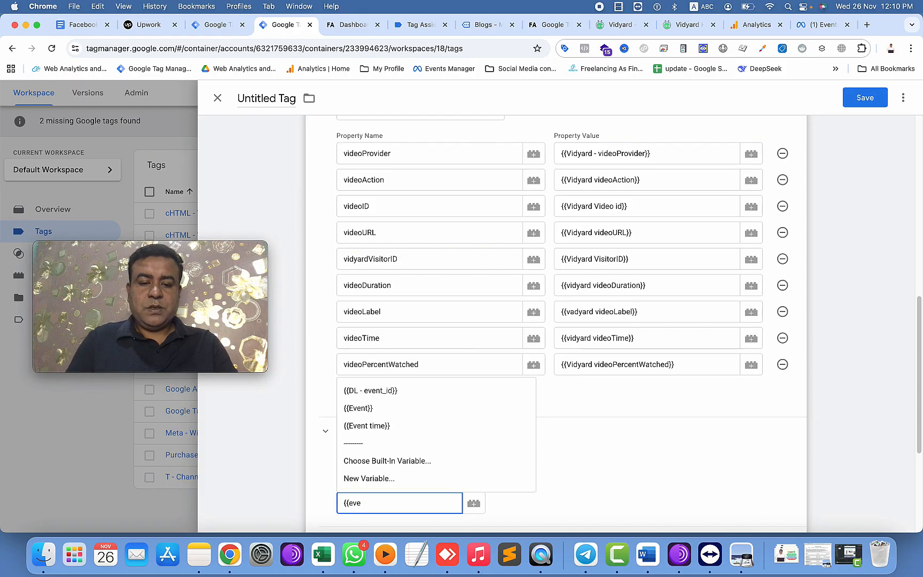
pyautogui.click(378, 393)
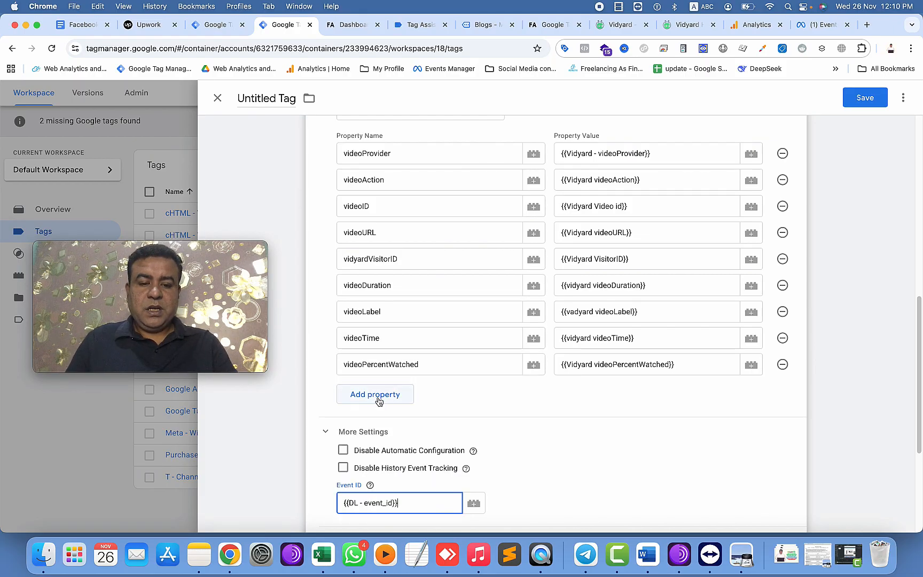
# - Create a new firing trigger for the tag with the Custom Event trigger type
pyautogui.scroll(-3, 569, 475)
pyautogui.click(569, 474)
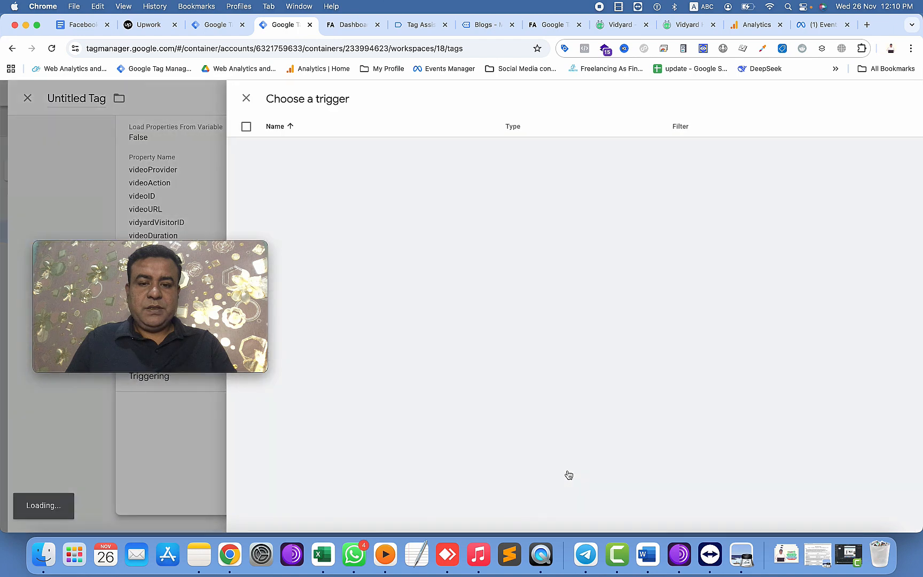
pyautogui.click(897, 97)
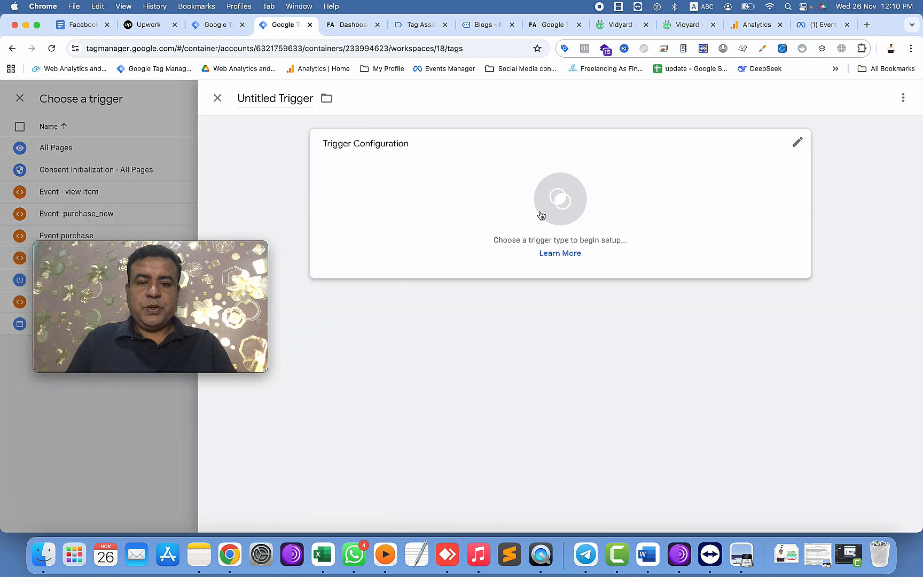
pyautogui.click(567, 204)
pyautogui.scroll(-4, 642, 459)
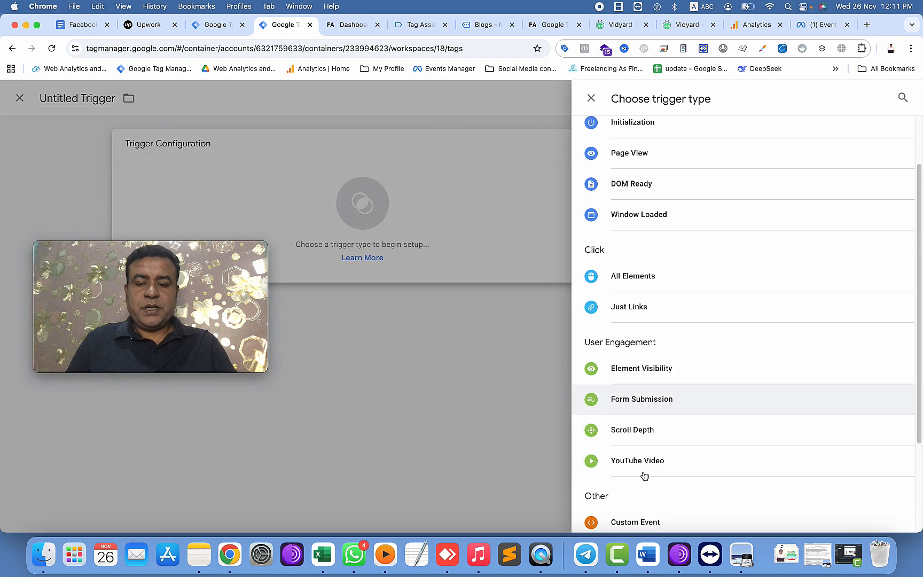
pyautogui.click(648, 406)
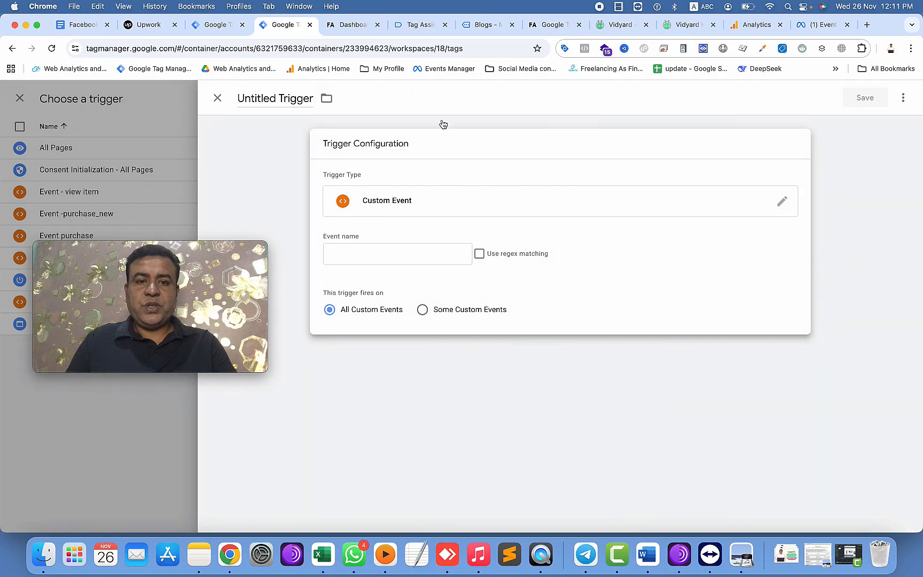
# - Copy the event name vidyardVideo from the dataLayer push in Tag Assistant and enter it as the trigger's event name
pyautogui.click(419, 25)
pyautogui.moveTo(198, 247); pyautogui.dragTo(622, 240)
pyautogui.doubleClick(231, 267)
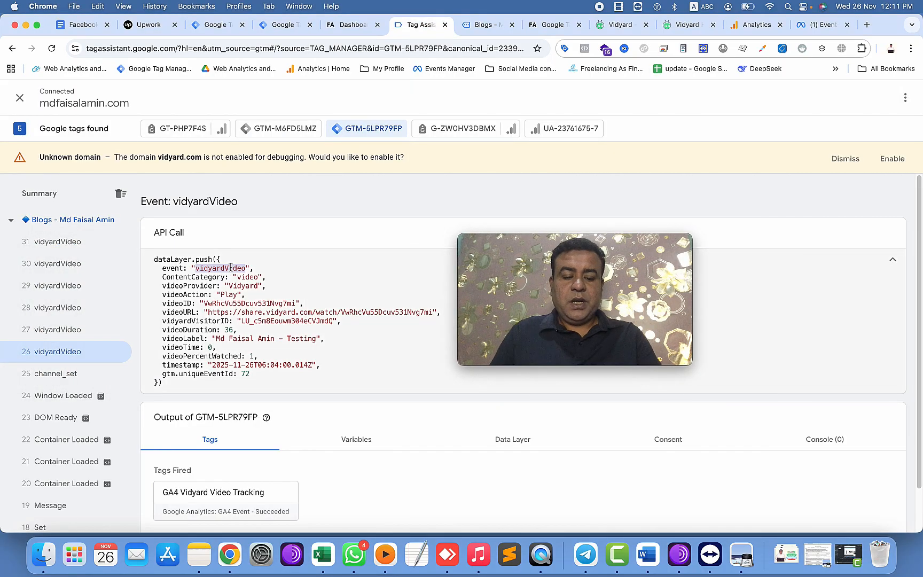
pyautogui.click(218, 24)
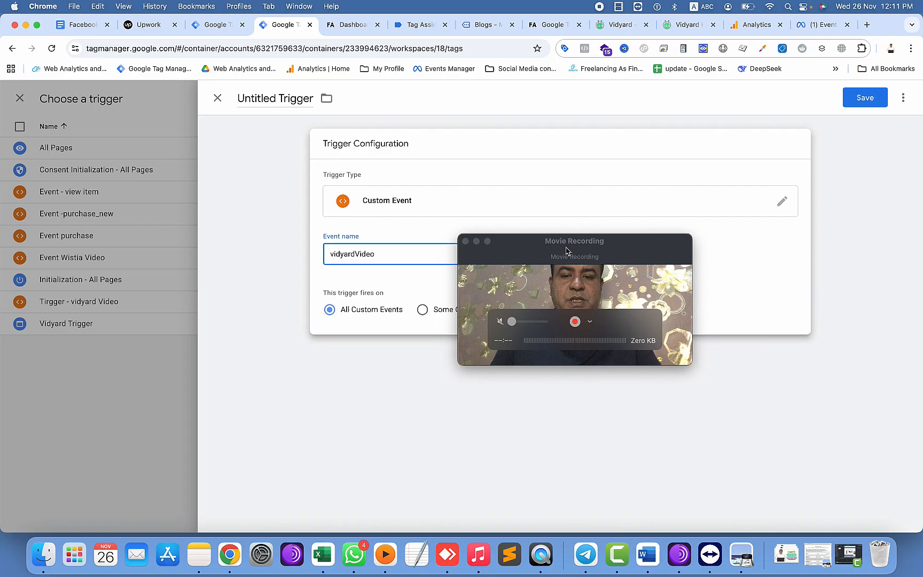
pyautogui.moveTo(567, 251); pyautogui.dragTo(141, 239)
# - Name the trigger "Fb Vidyard Viewo Trigger" and save it to the tag
pyautogui.click(272, 97)
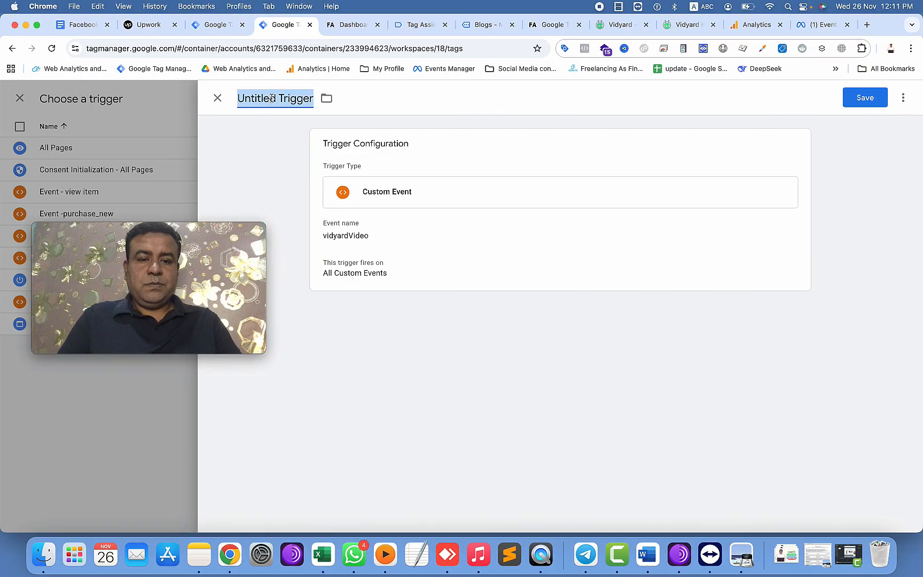
pyautogui.write('Fb')
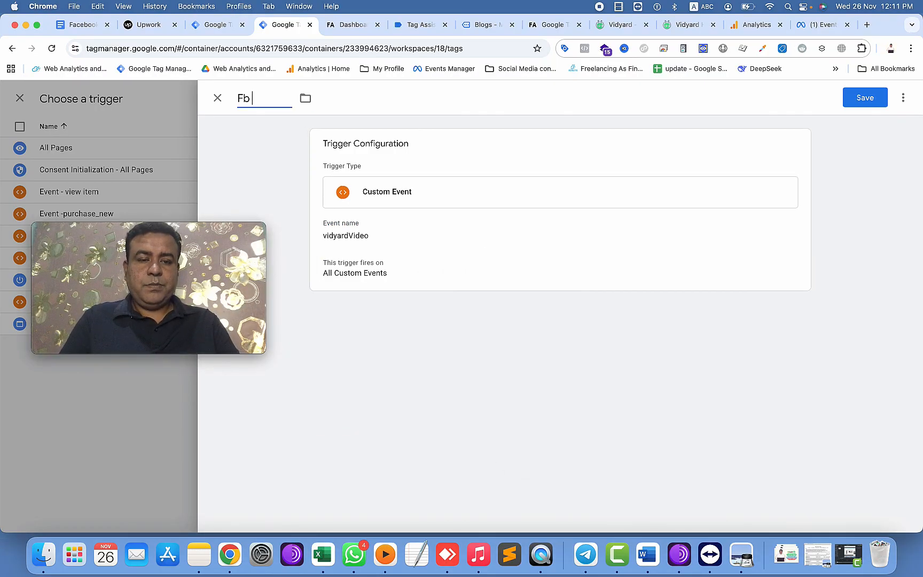
pyautogui.write(' Vidyard')
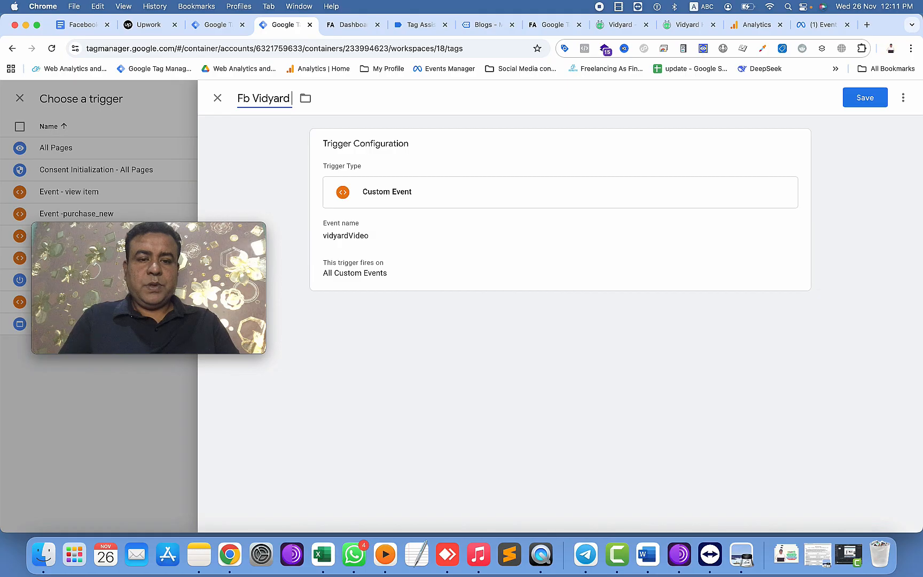
pyautogui.write(' Viewo Trig')
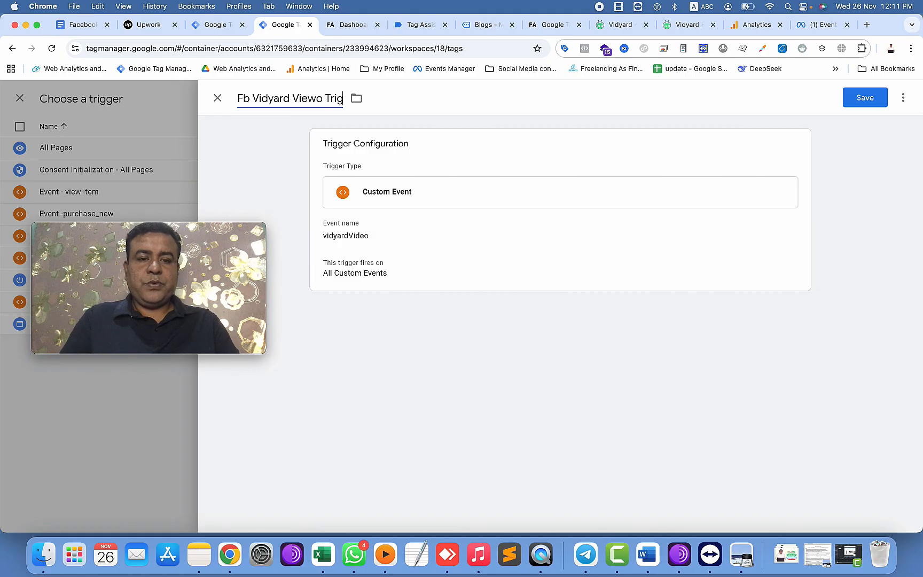
pyautogui.write('ger')
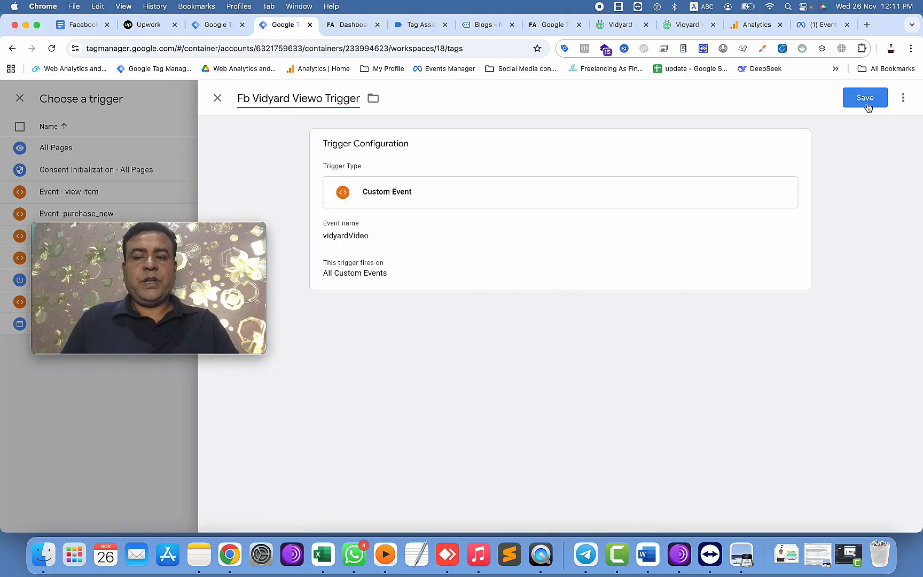
pyautogui.click(866, 98)
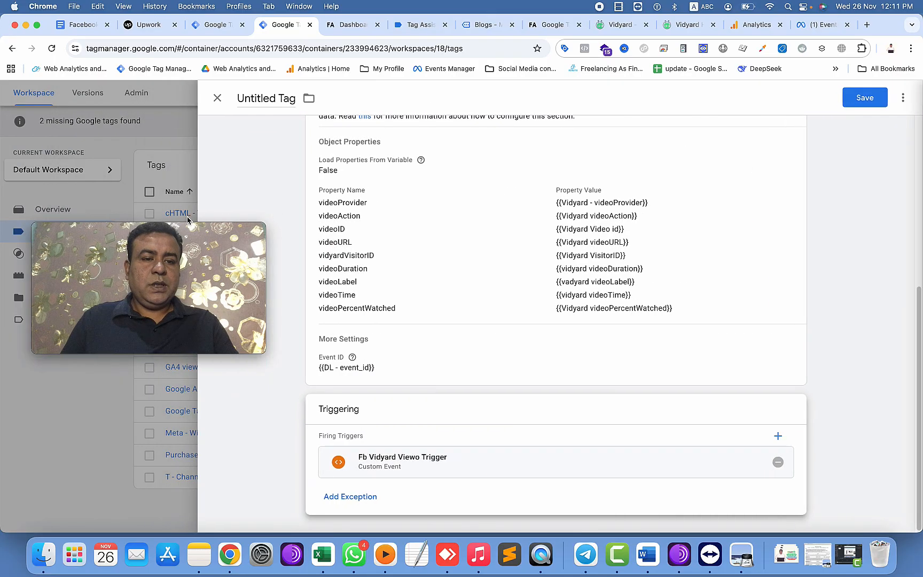
# - Name the tag "FB or Meta - Vidyard Video tracking" and save it
pyautogui.click(273, 97)
pyautogui.write('FB or')
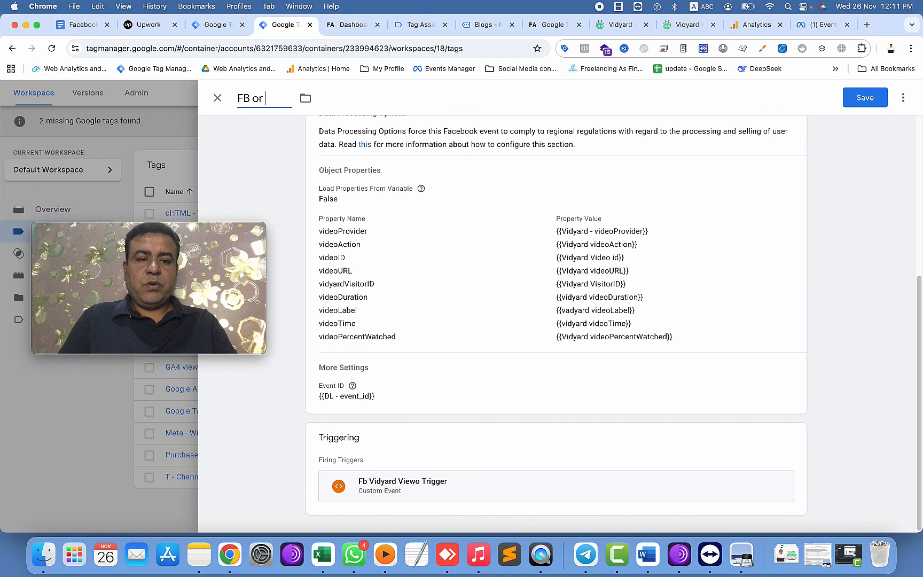
pyautogui.write(' Meta - V')
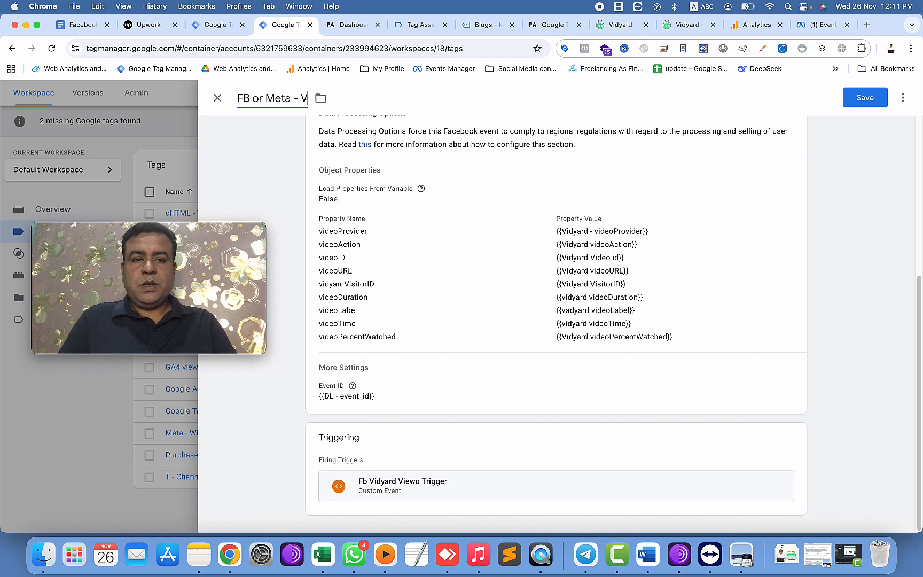
pyautogui.write('idyard V')
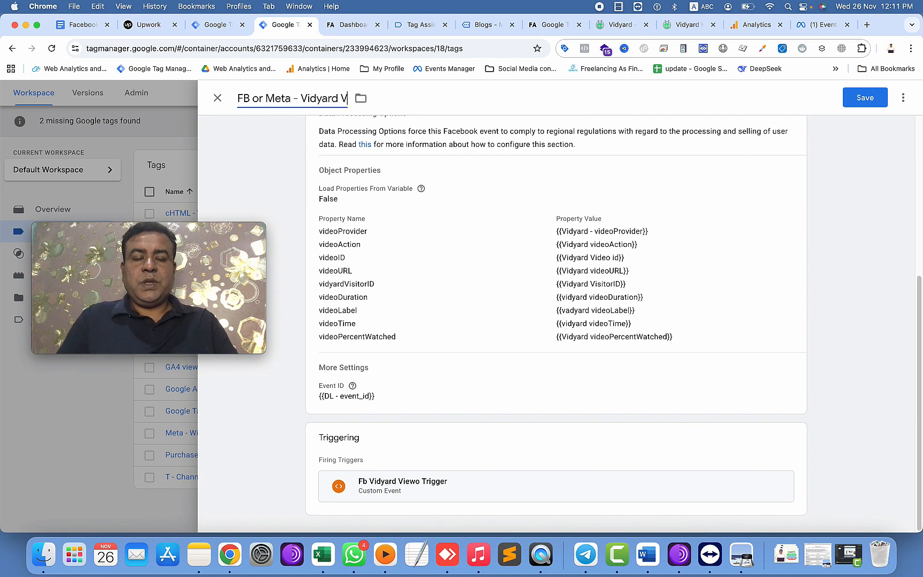
pyautogui.write('ideo trac')
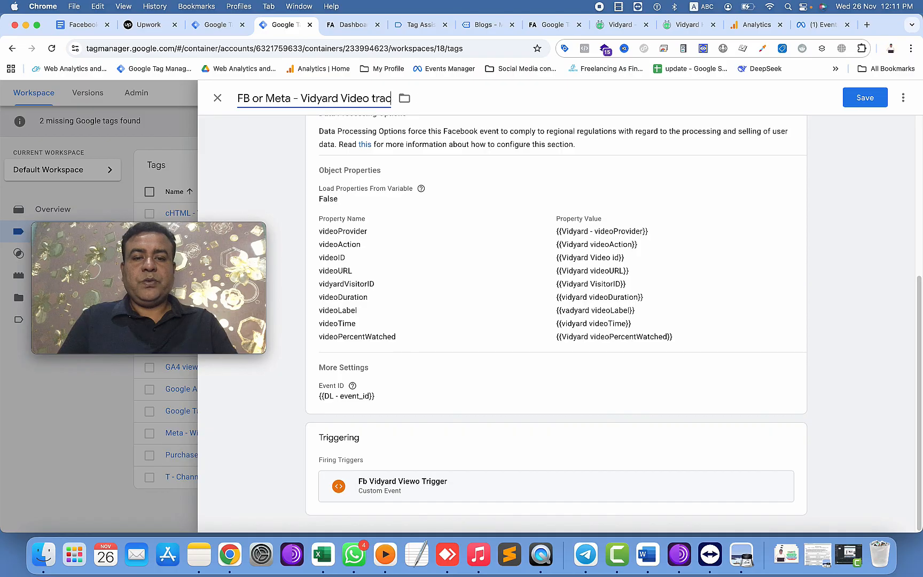
pyautogui.write('king')
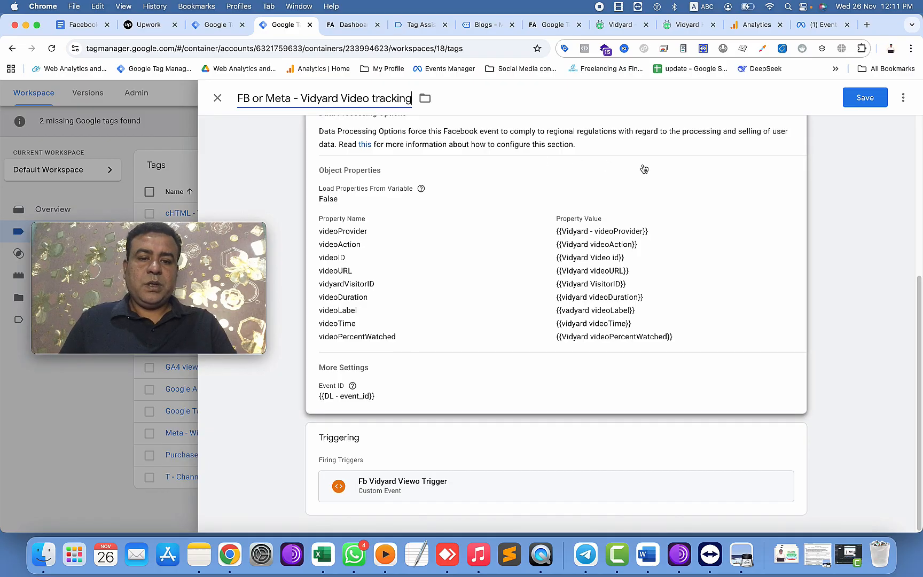
pyautogui.click(869, 105)
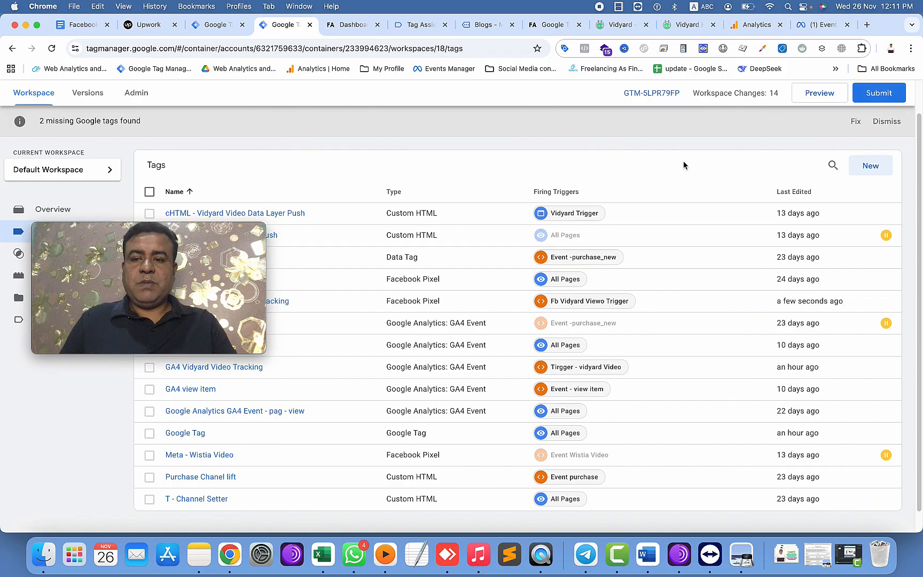
# - Start a preview of the container, continue in Tag Assistant and go to the connected website
pyautogui.click(822, 100)
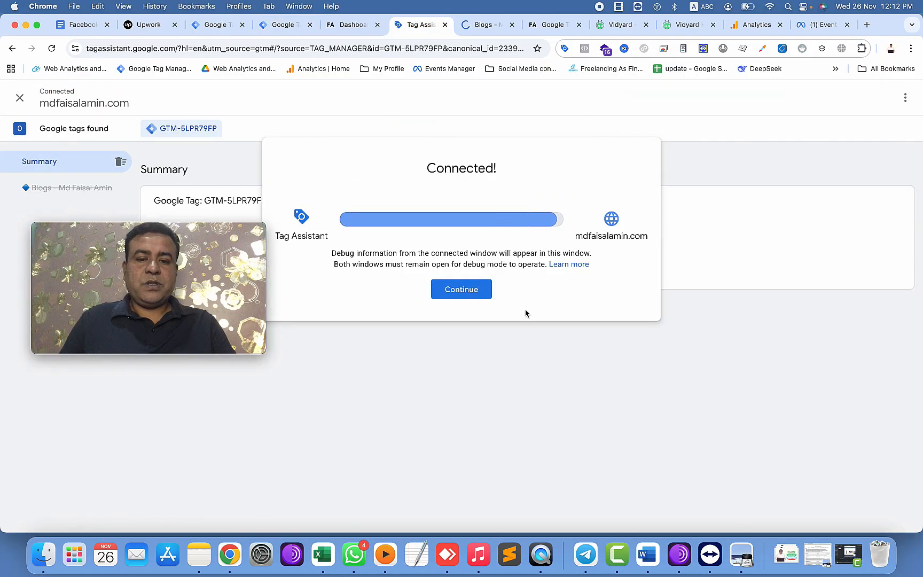
pyautogui.click(461, 289)
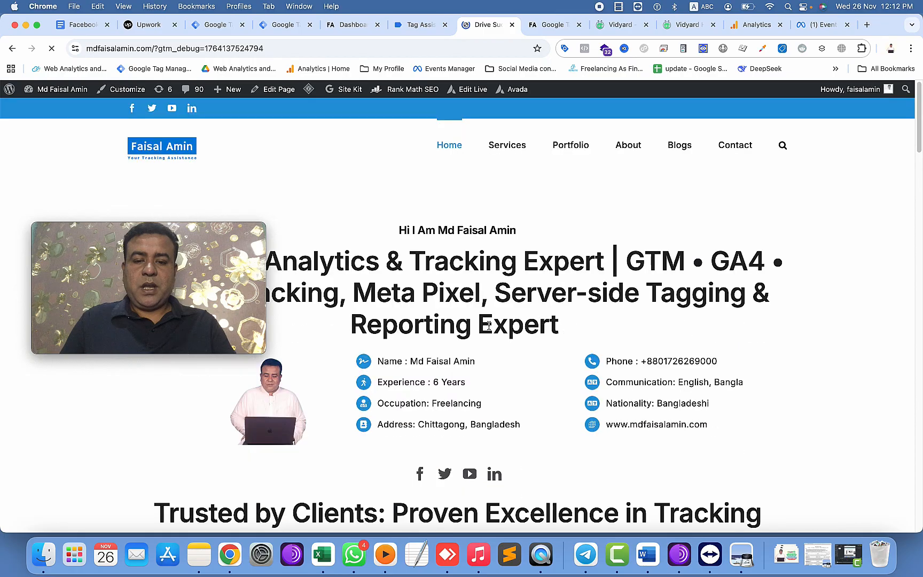
pyautogui.scroll(-4, 488, 325)
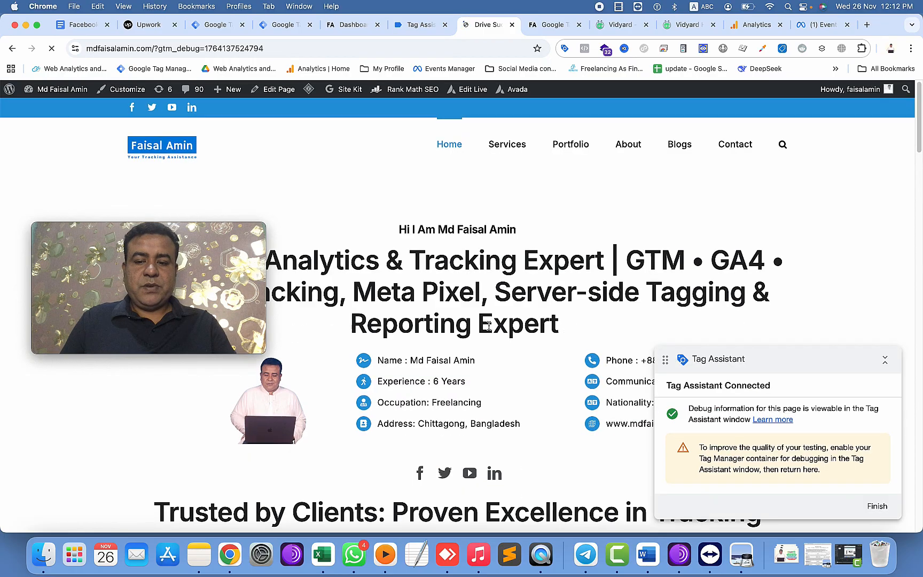
# - Open the website's Blogs page to load the Vidyard video, and open its vidyardVideo event in Tag Assistant
pyautogui.scroll(4, 489, 321)
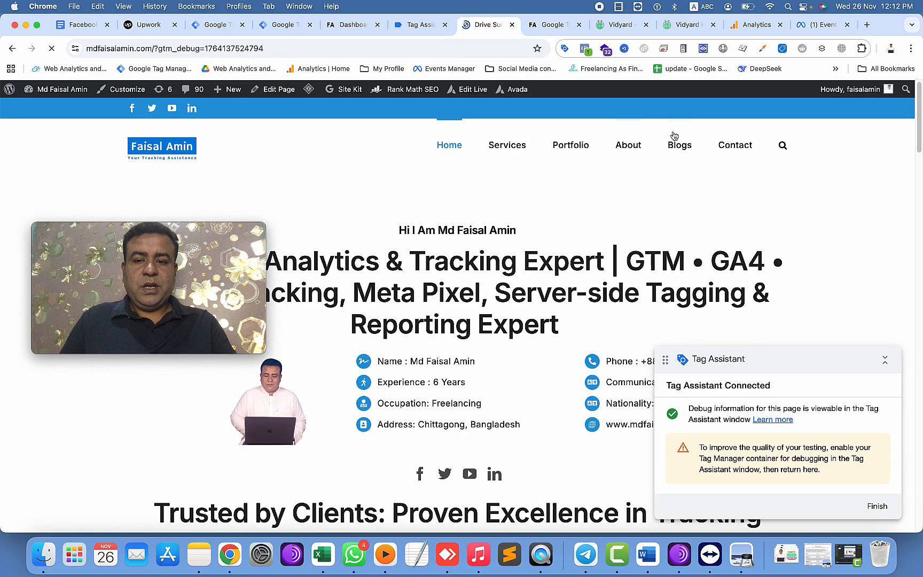
pyautogui.click(674, 151)
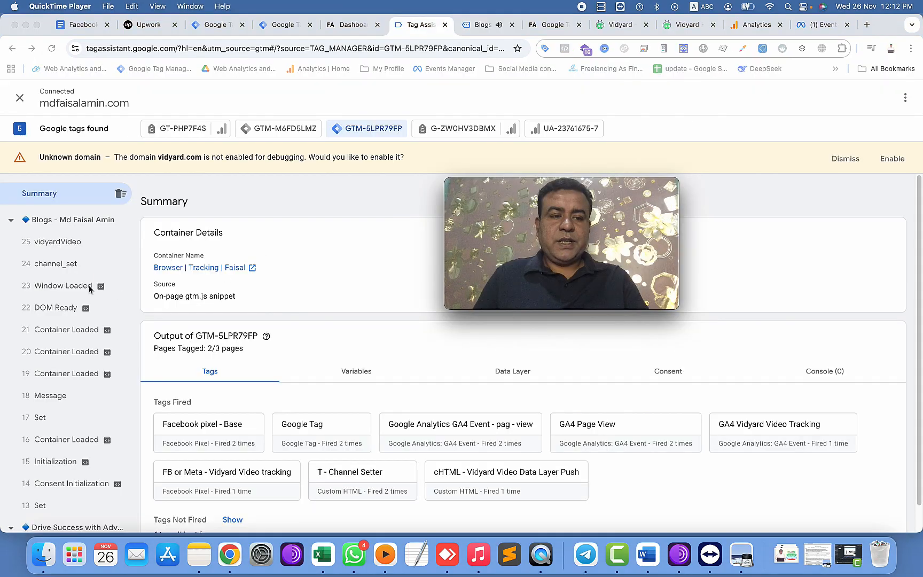
pyautogui.click(68, 240)
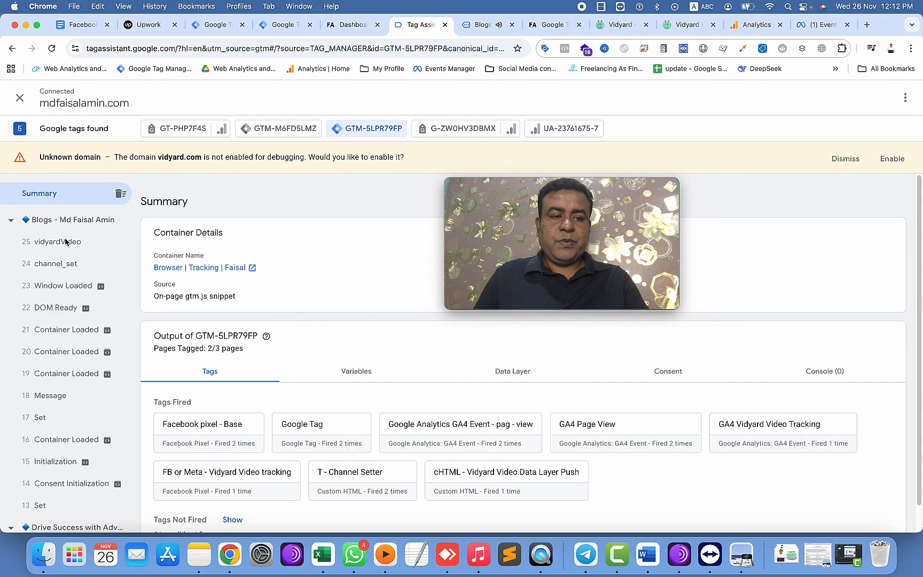
pyautogui.click(68, 240)
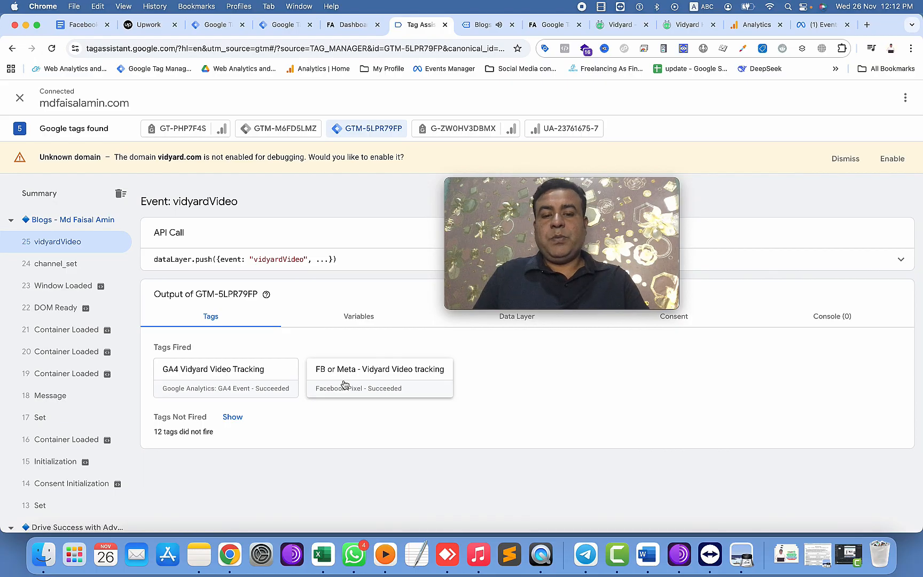
# - Examine the complete properties of the fired "FB or Meta - Vidyard Video tracking" tag
pyautogui.click(344, 383)
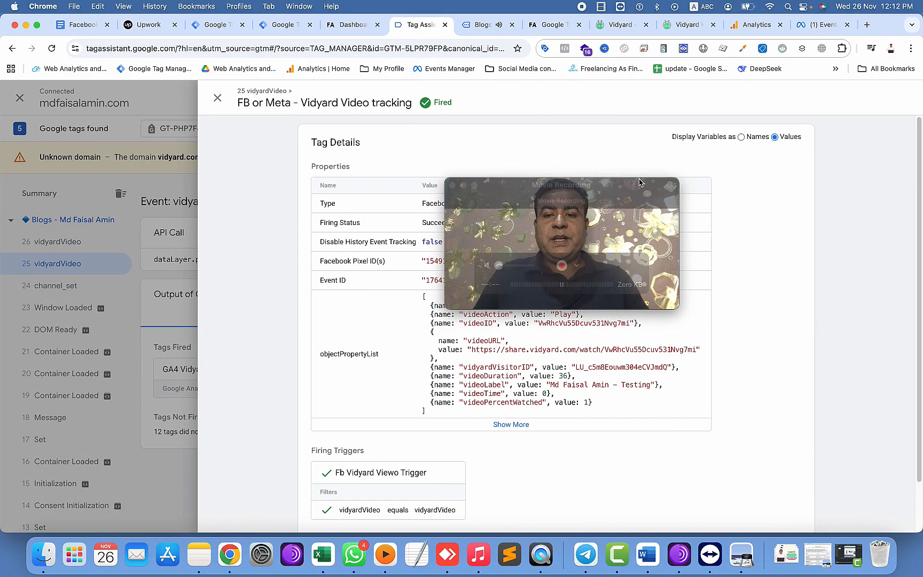
pyautogui.moveTo(565, 224); pyautogui.dragTo(303, 246)
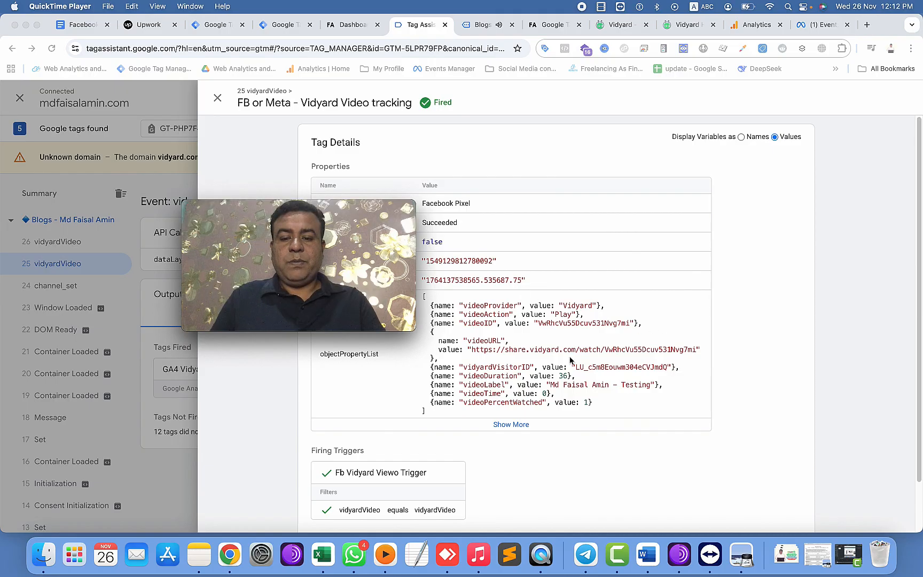
pyautogui.click(519, 428)
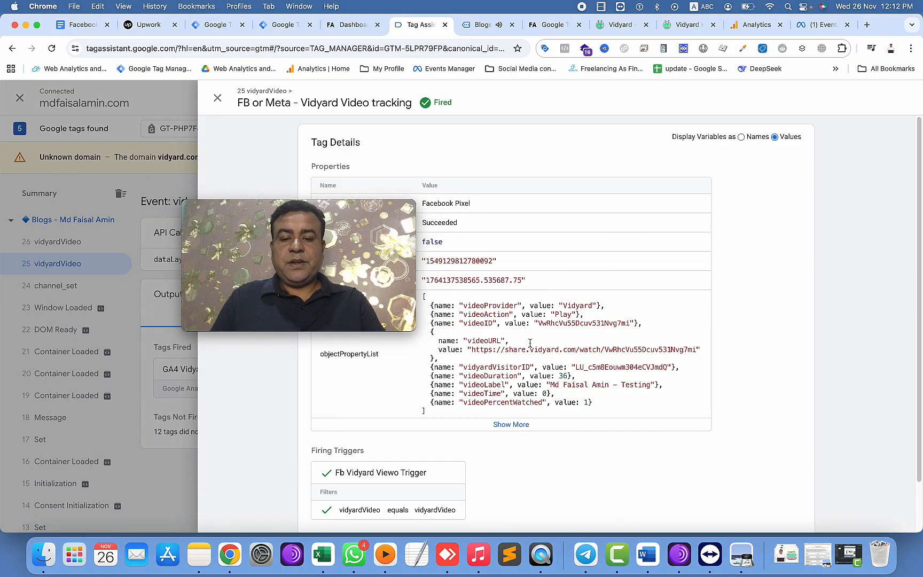
pyautogui.click(503, 425)
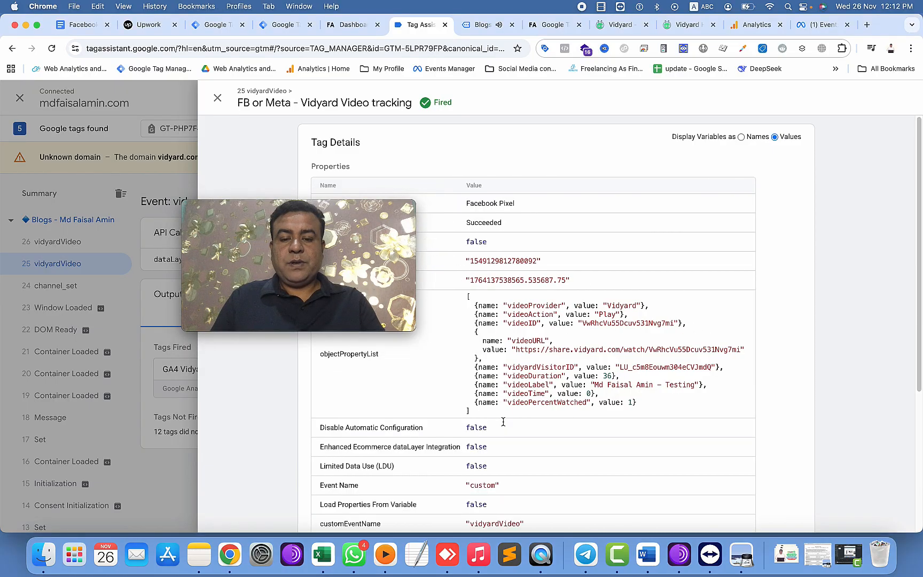
# - Examine the full parameters of the received vidyardVideo events in the dataset's test events in Meta Events Manager
pyautogui.click(822, 25)
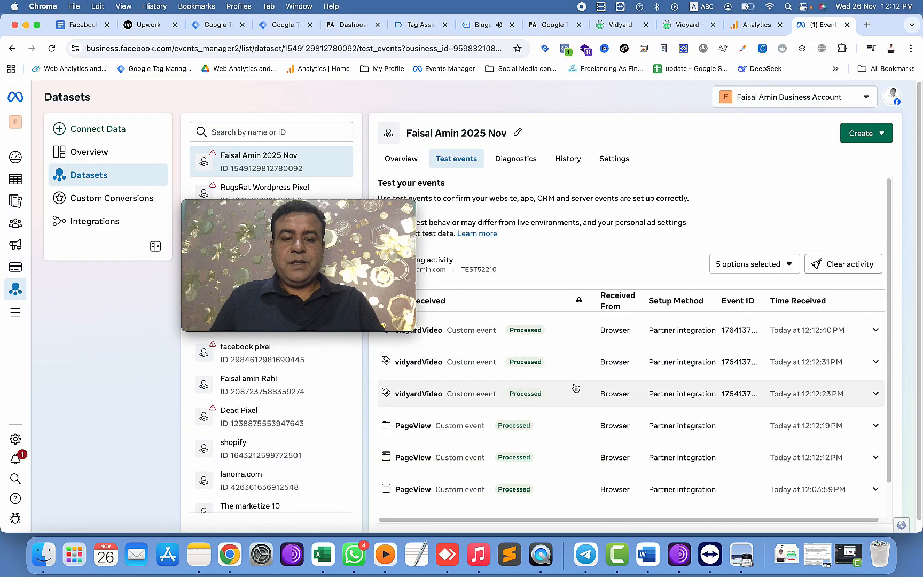
pyautogui.click(799, 362)
pyautogui.scroll(-2, 673, 387)
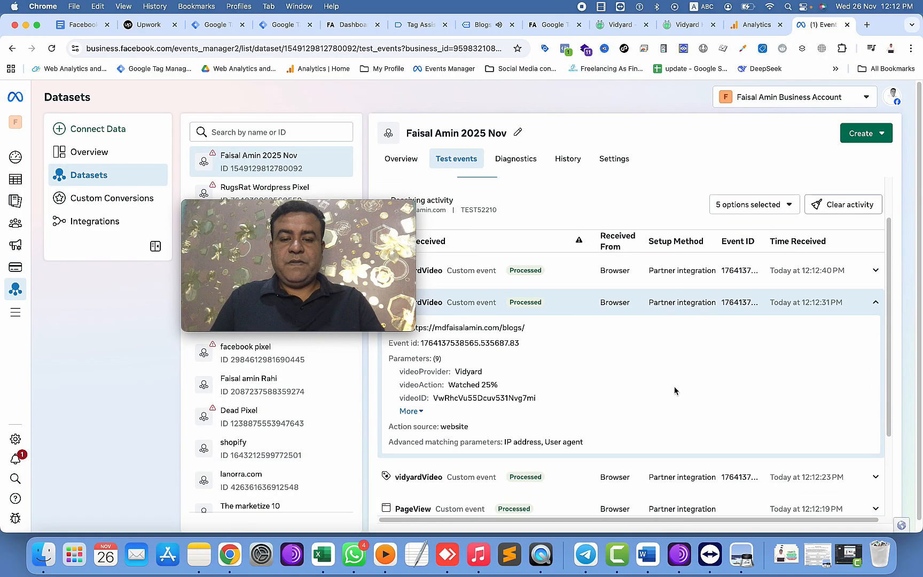
pyautogui.click(422, 409)
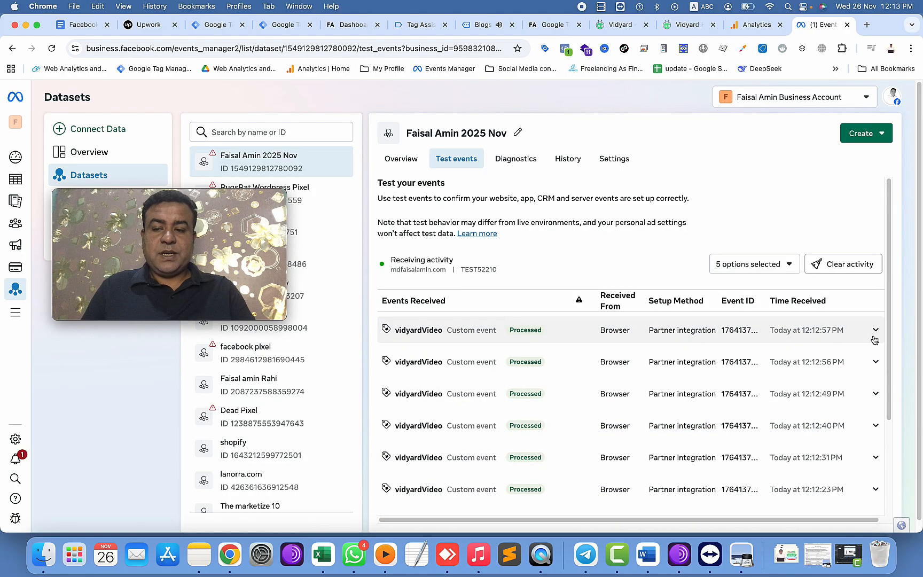
pyautogui.click(874, 337)
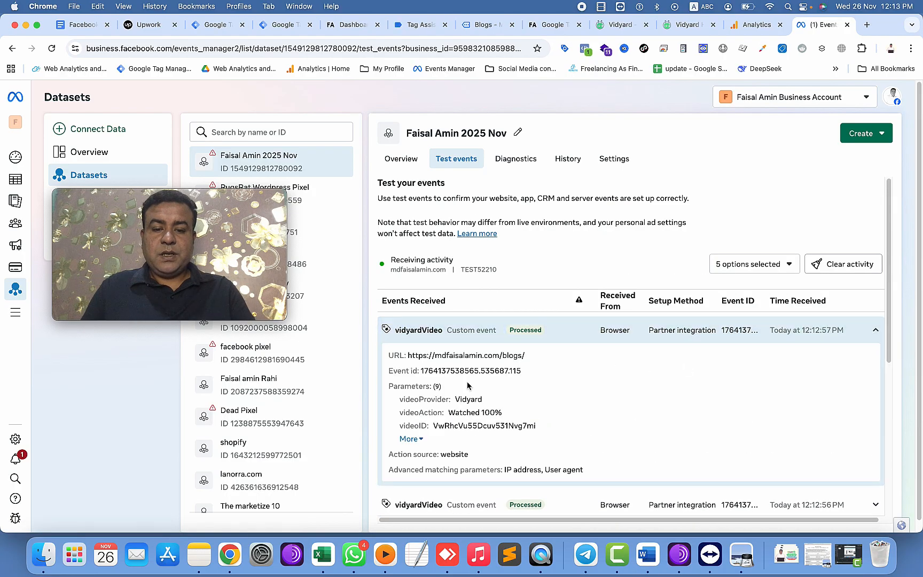
pyautogui.click(413, 438)
pyautogui.scroll(-1, 508, 458)
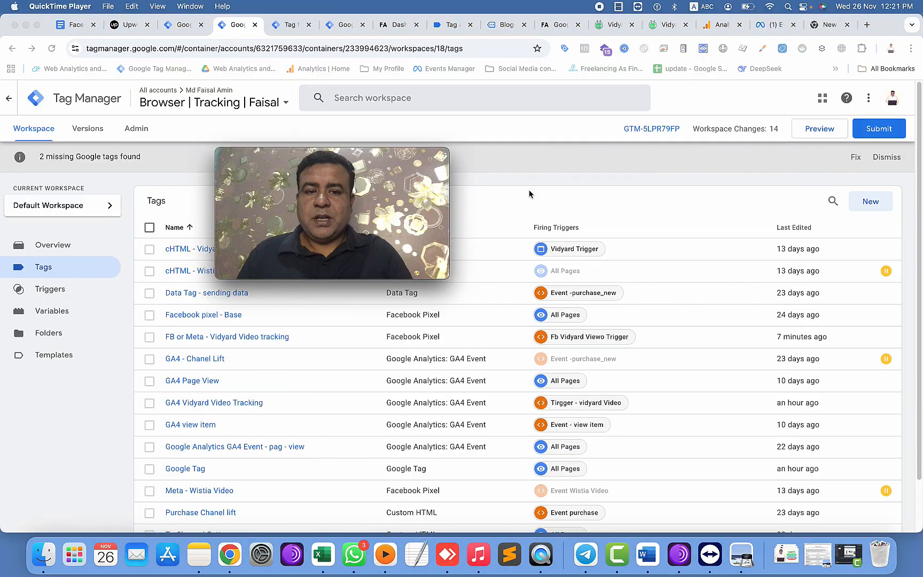
# - Create a new tag in the "Browser | Tracking | Faisal" container using the stape-io Data Tag type
pyautogui.click(862, 204)
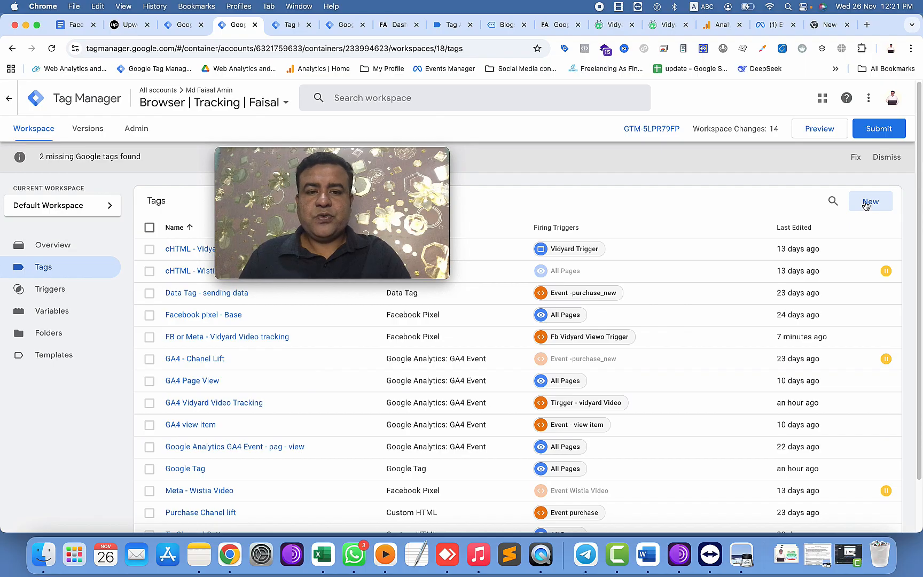
pyautogui.click(866, 205)
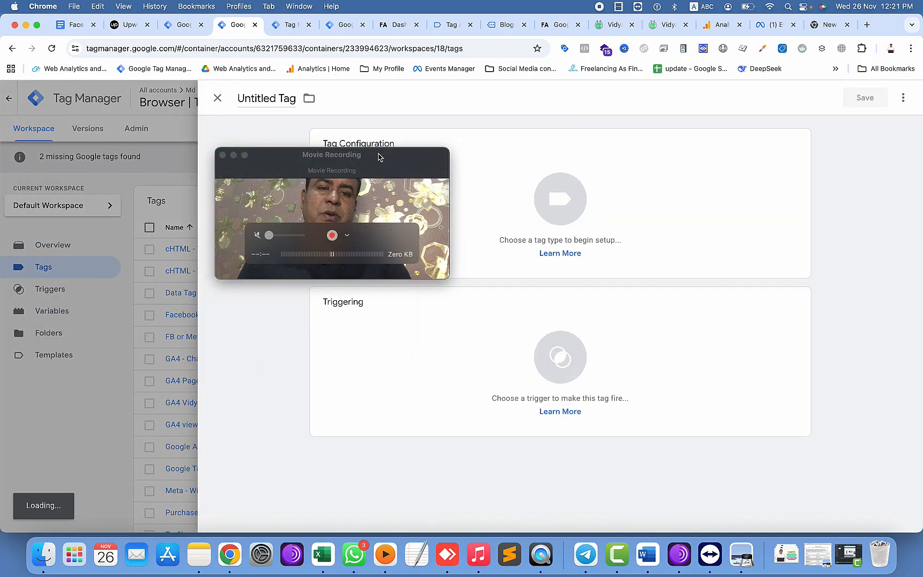
pyautogui.moveTo(405, 155); pyautogui.dragTo(203, 132)
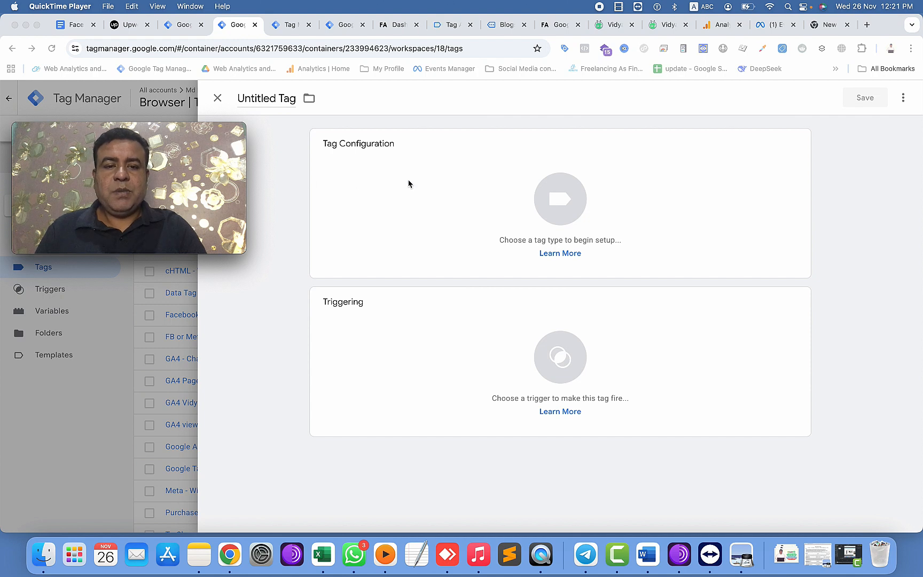
pyautogui.click(562, 206)
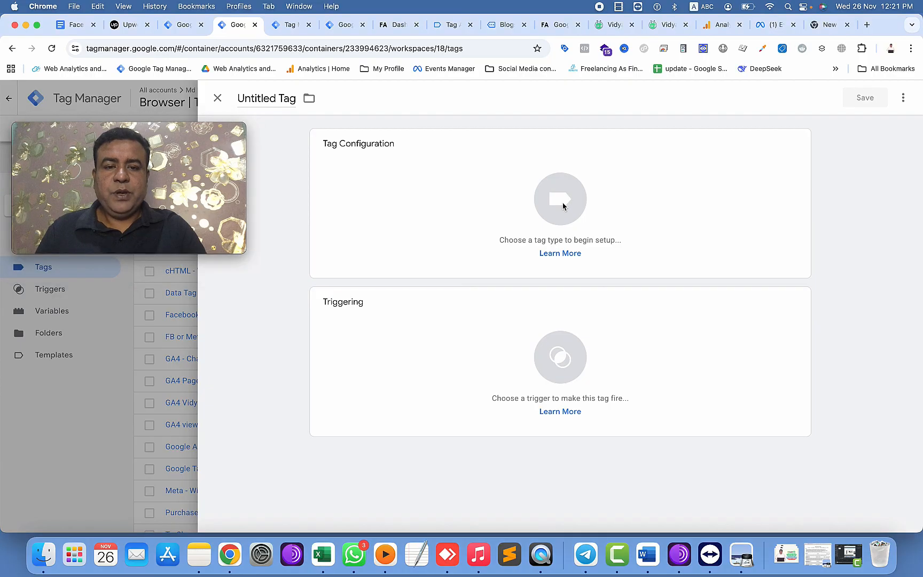
pyautogui.click(561, 203)
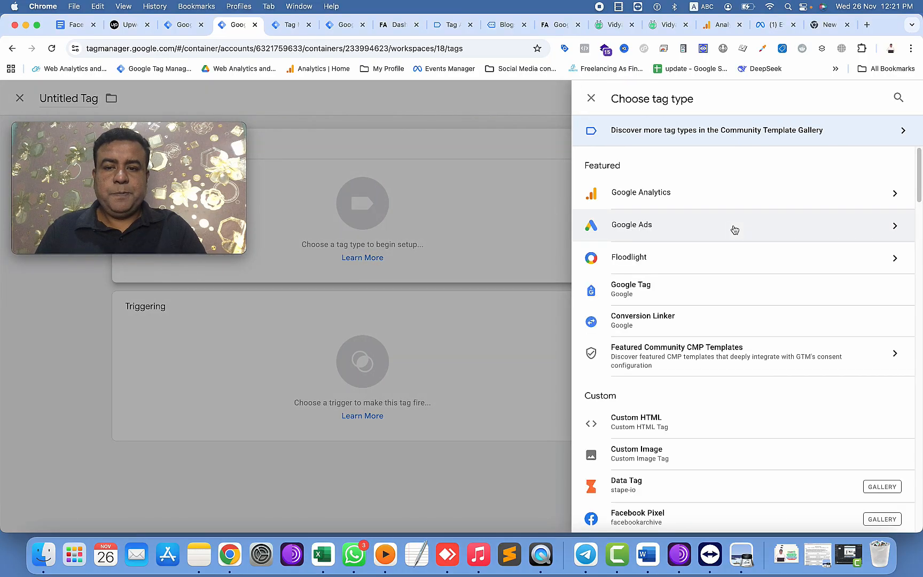
pyautogui.scroll(-1, 694, 427)
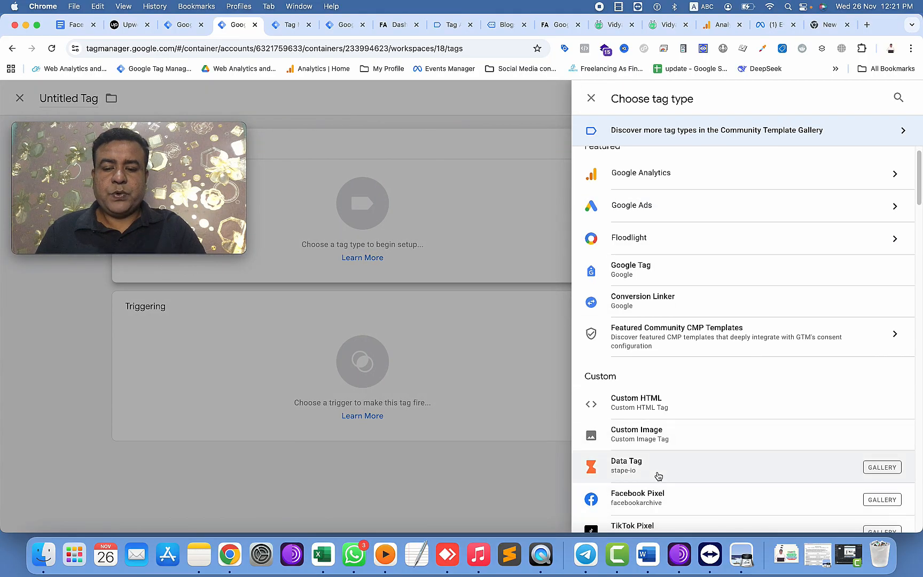
pyautogui.click(682, 475)
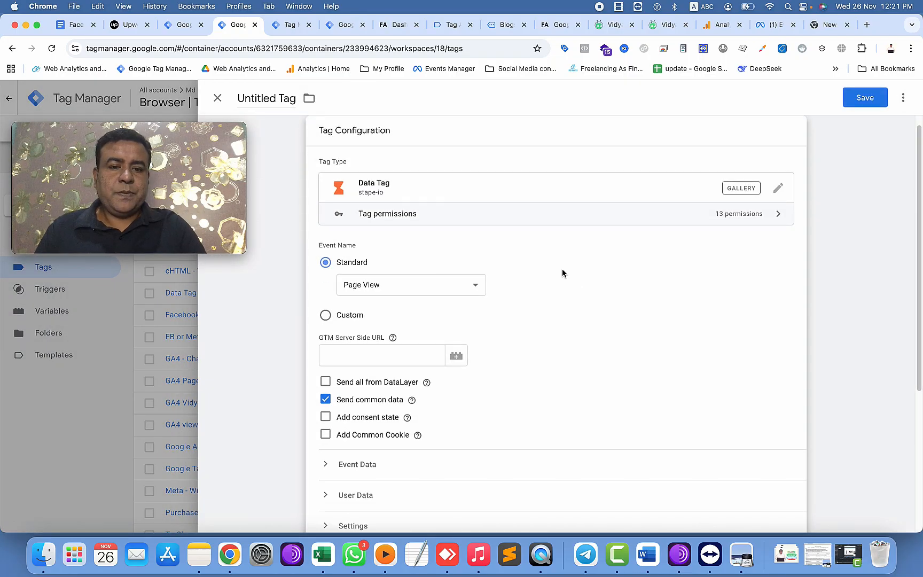
pyautogui.click(184, 25)
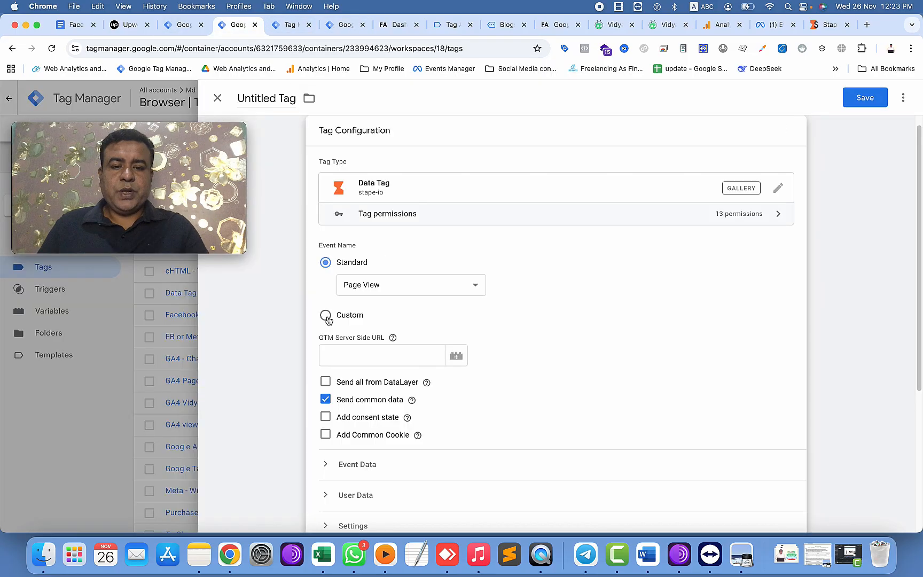
# - Set the Data Tag to a custom event name, using vidyardVideo copied from the dataLayer push in Tag Assistant
pyautogui.click(332, 314)
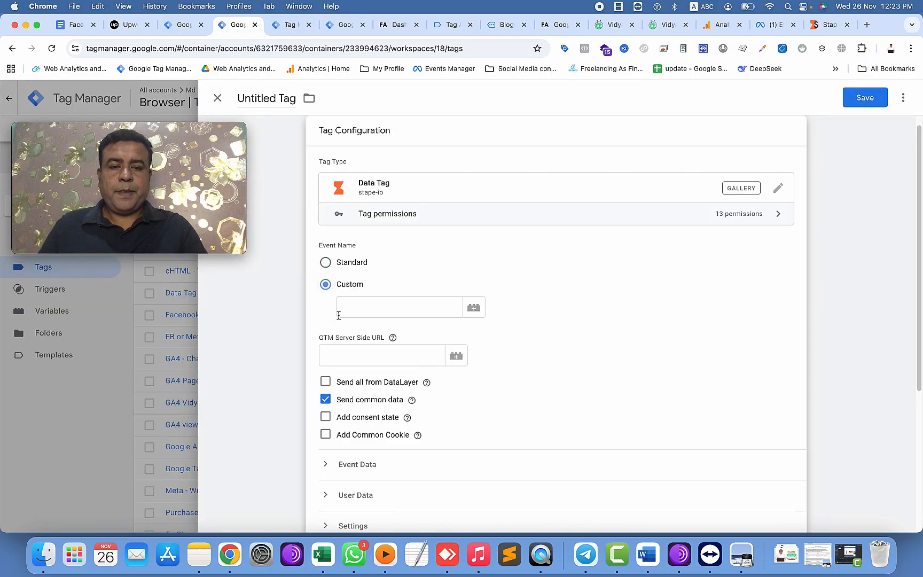
pyautogui.click(338, 315)
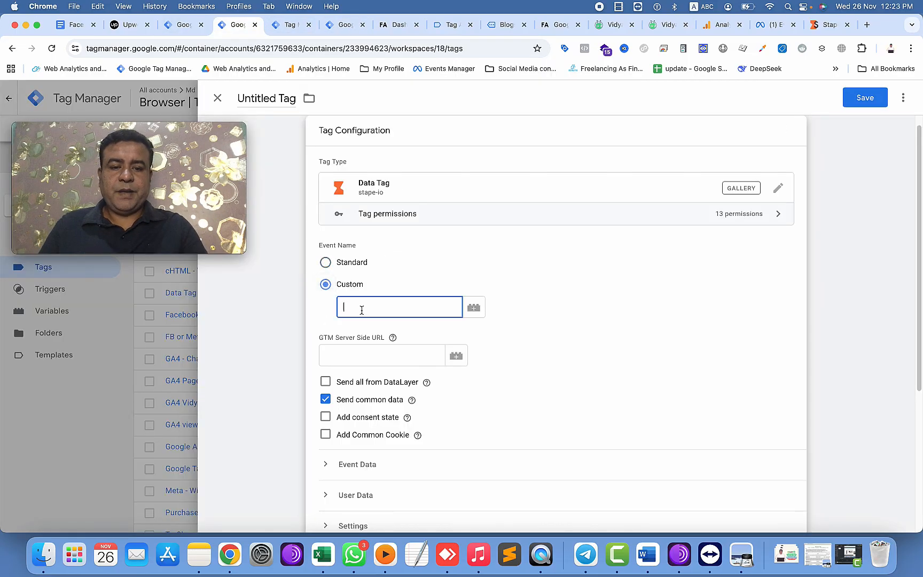
pyautogui.click(443, 26)
pyautogui.moveTo(195, 134); pyautogui.dragTo(639, 194)
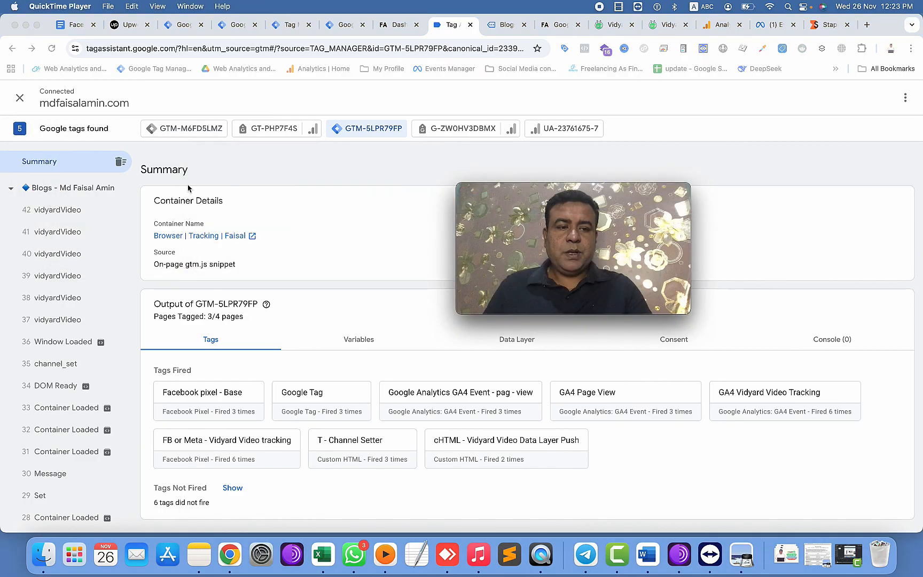
pyautogui.click(61, 209)
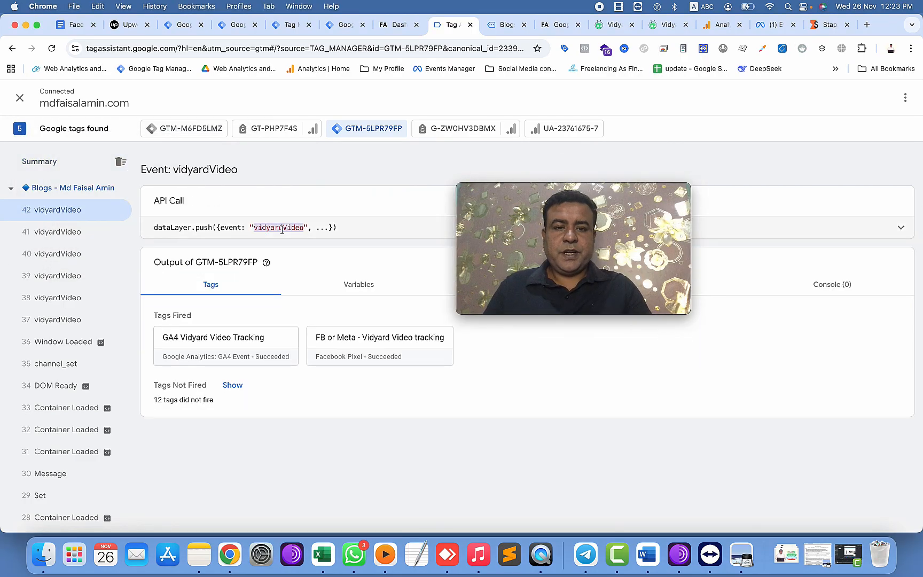
pyautogui.click(829, 24)
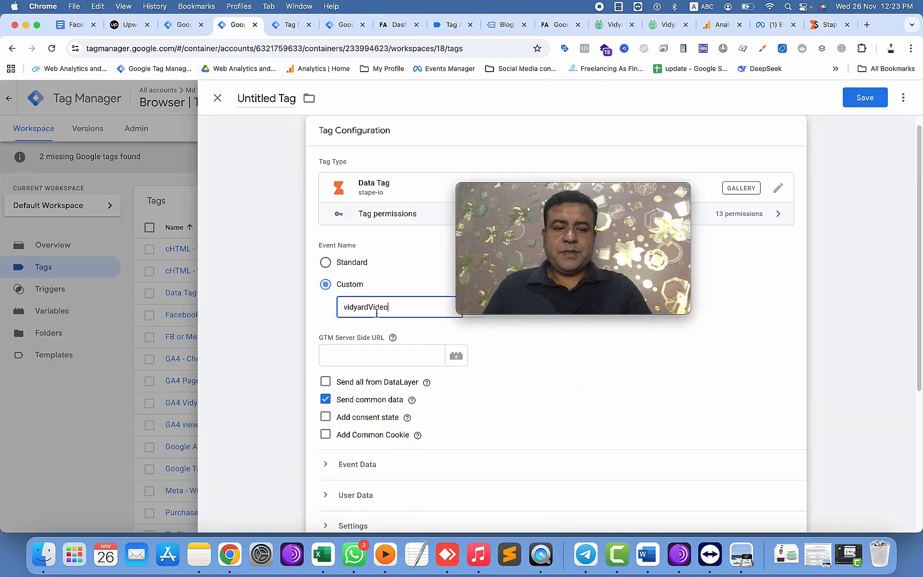
pyautogui.moveTo(637, 203); pyautogui.dragTo(825, 206)
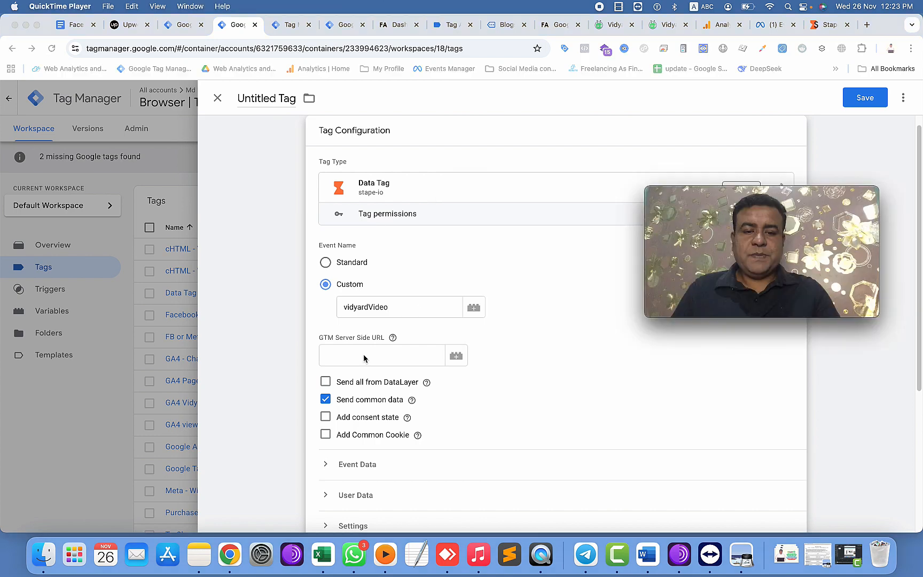
# - Copy the tagging server URL from the Stape container's domains and enter it as the tag's GTM Server Side URL
pyautogui.click(829, 25)
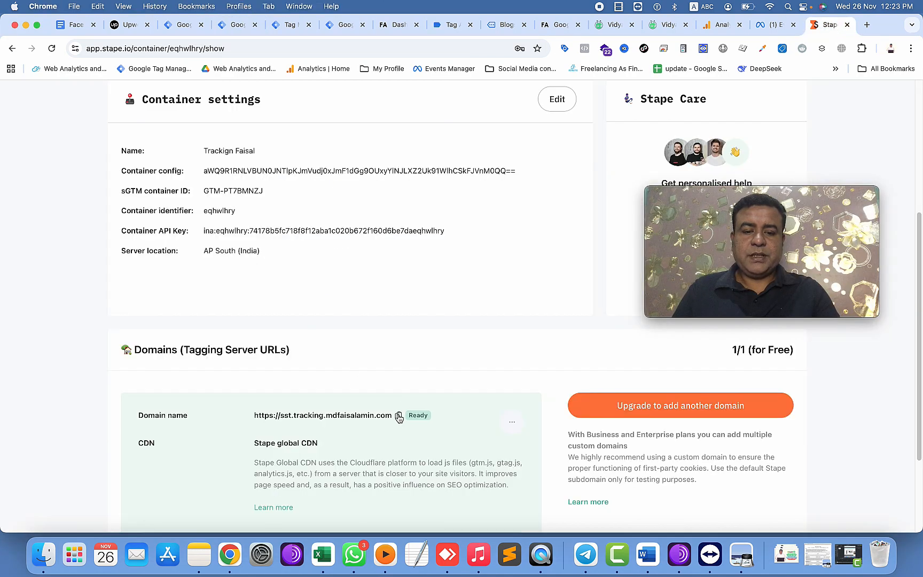
pyautogui.click(398, 416)
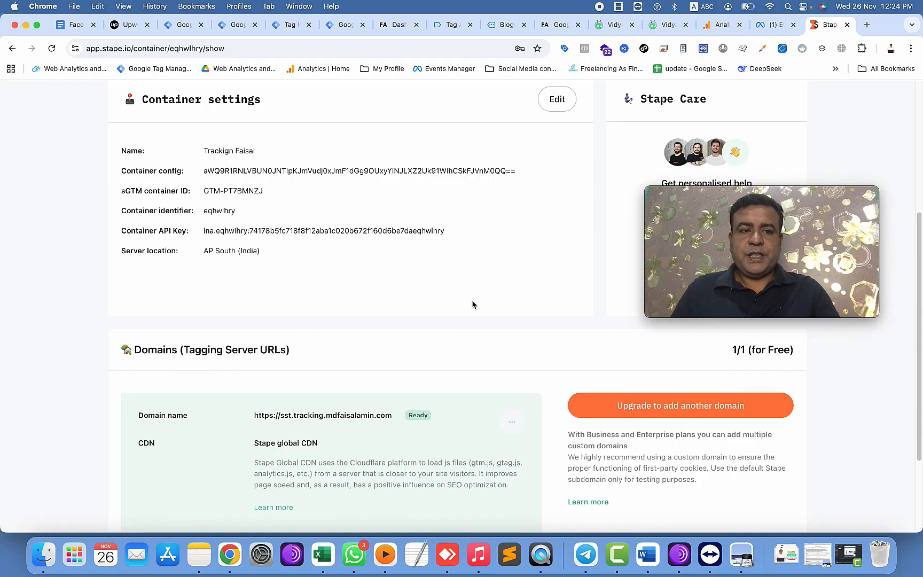
pyautogui.click(288, 29)
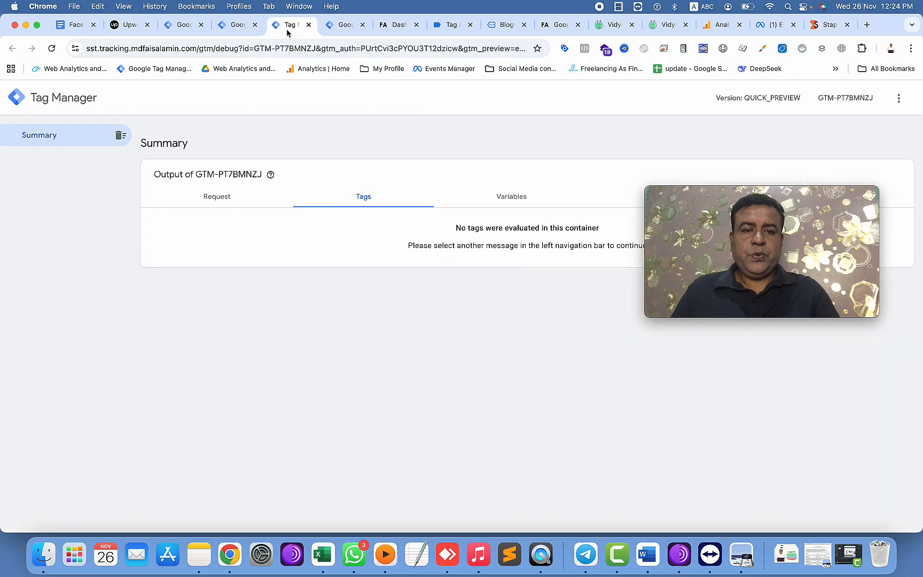
pyautogui.click(241, 32)
pyautogui.click(374, 351)
pyautogui.press('super+v')
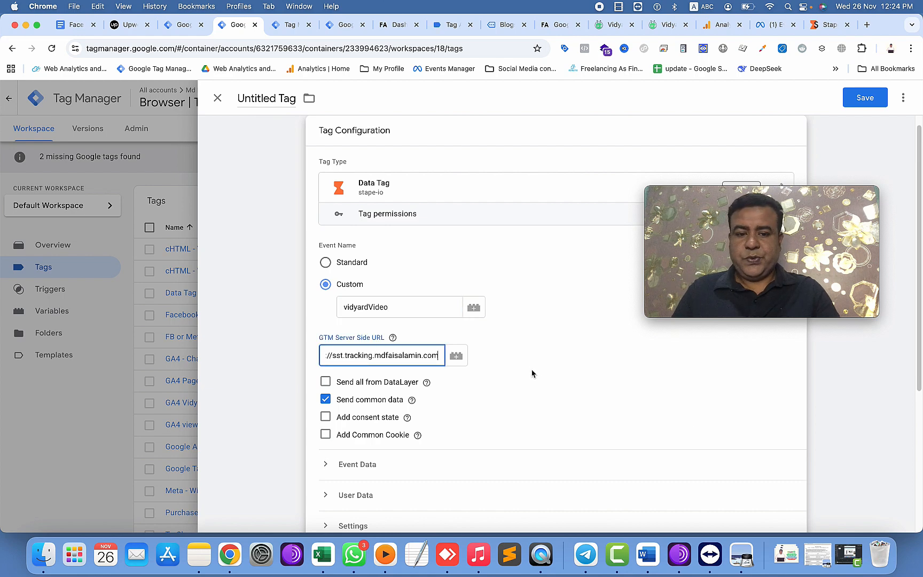
# - Expand the Event Data and User Data sections of the Data Tag configuration
pyautogui.scroll(-3, 532, 374)
pyautogui.click(327, 380)
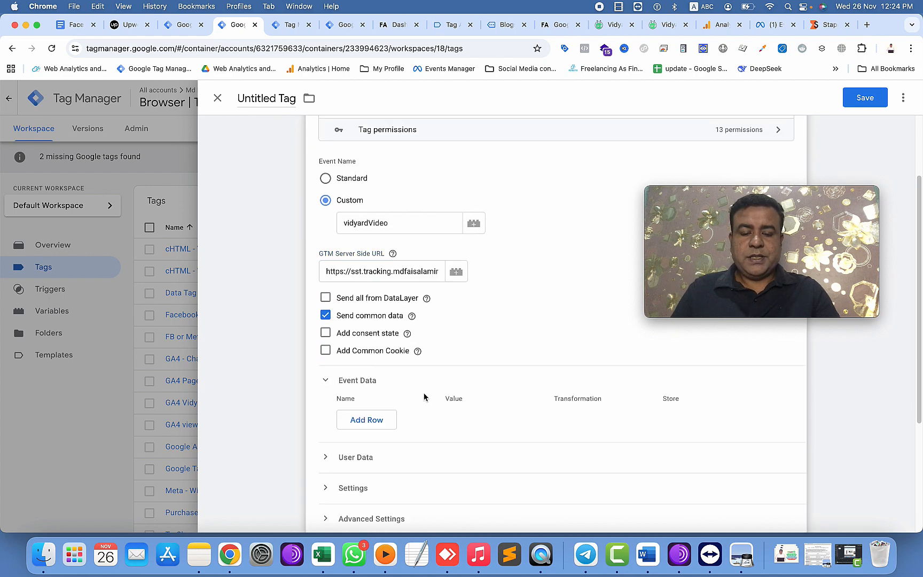
pyautogui.scroll(-4, 423, 395)
pyautogui.click(325, 353)
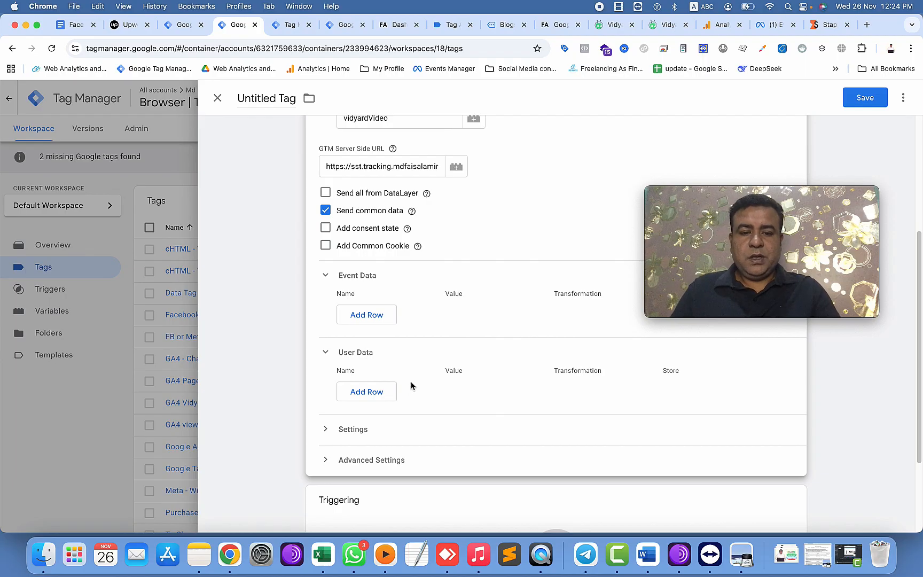
# - Add an Event Data row named videoProvider, copied from the dataLayer push in Tag Assistant, with the {{Vidyard - videoProvider}} variable as its value
pyautogui.click(366, 315)
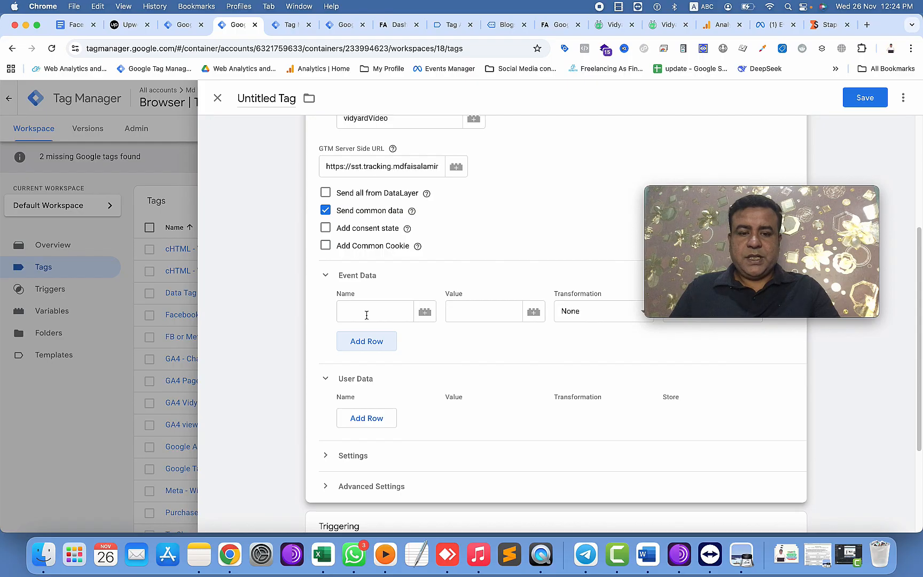
pyautogui.click(366, 315)
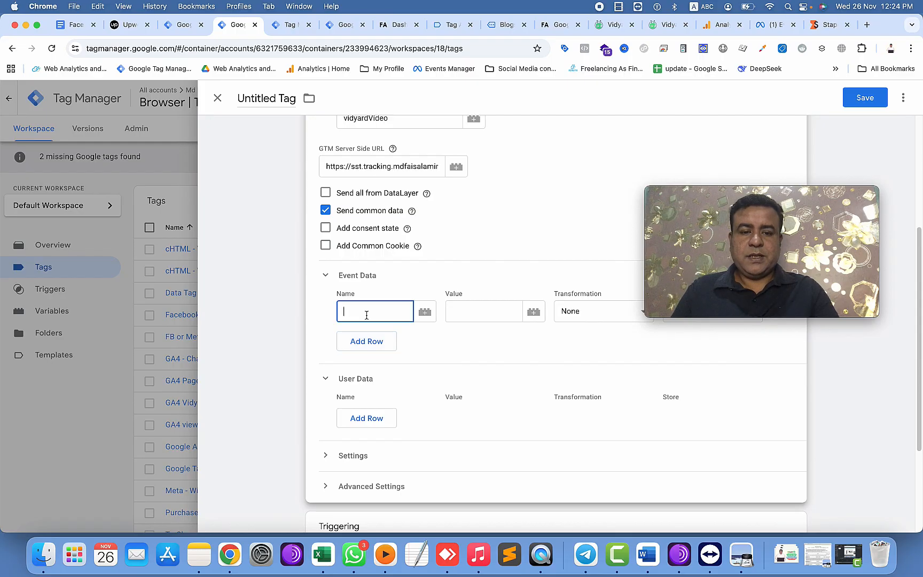
pyautogui.click(451, 24)
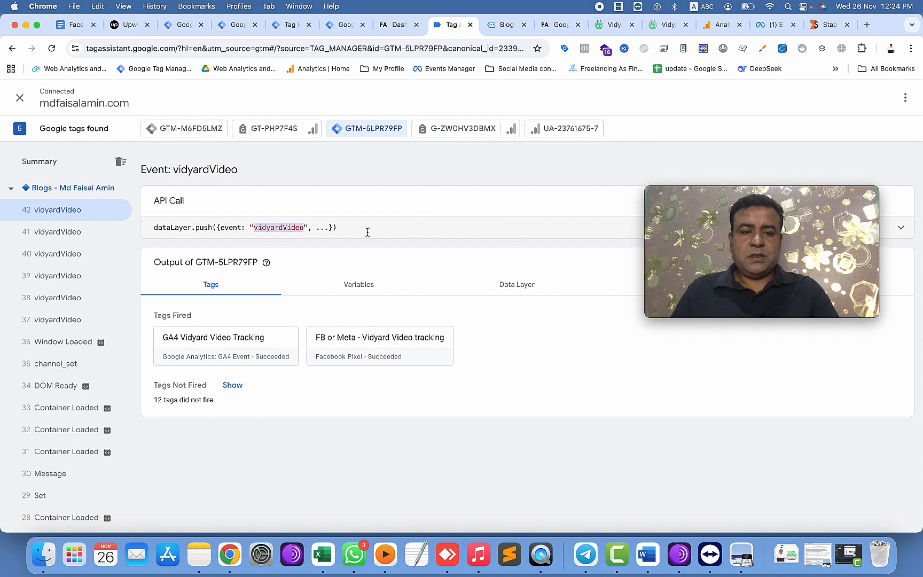
pyautogui.click(507, 238)
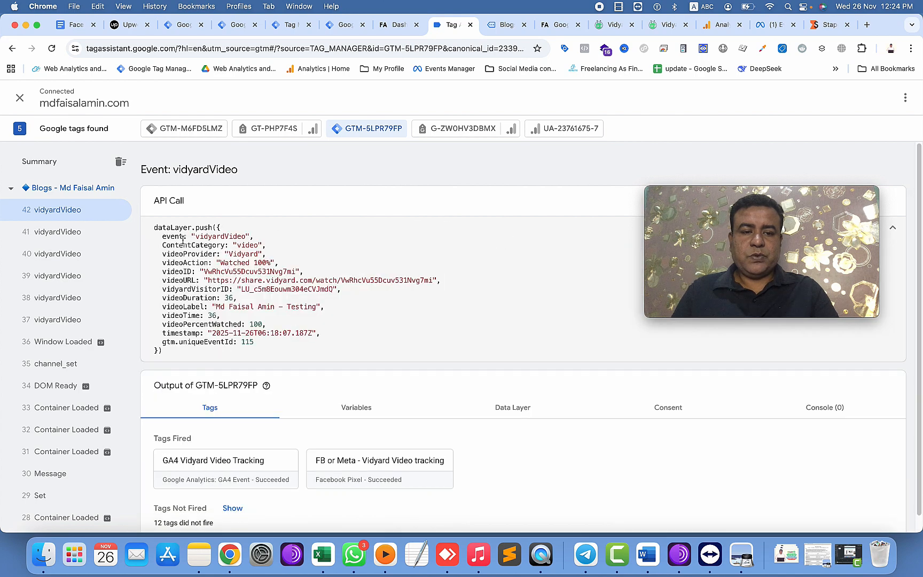
pyautogui.doubleClick(178, 253)
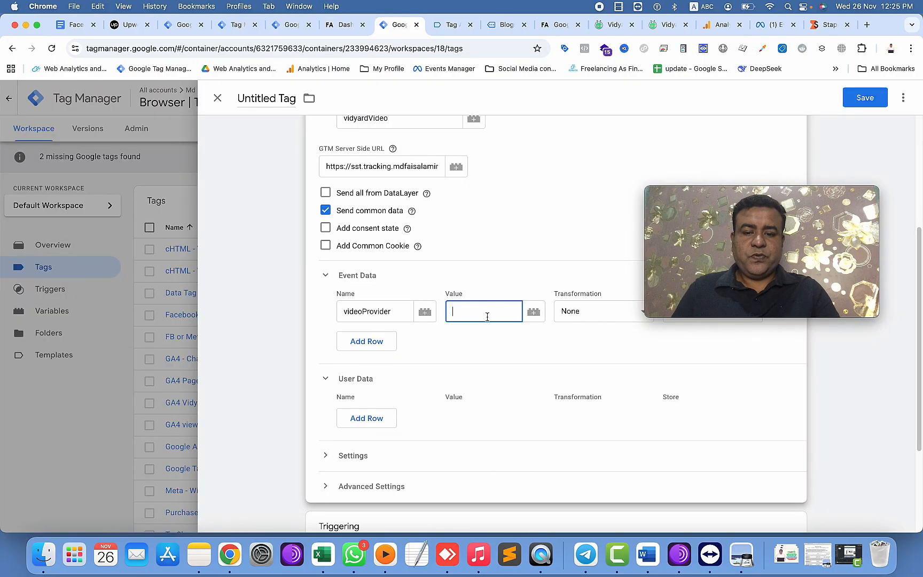
pyautogui.write('{{video')
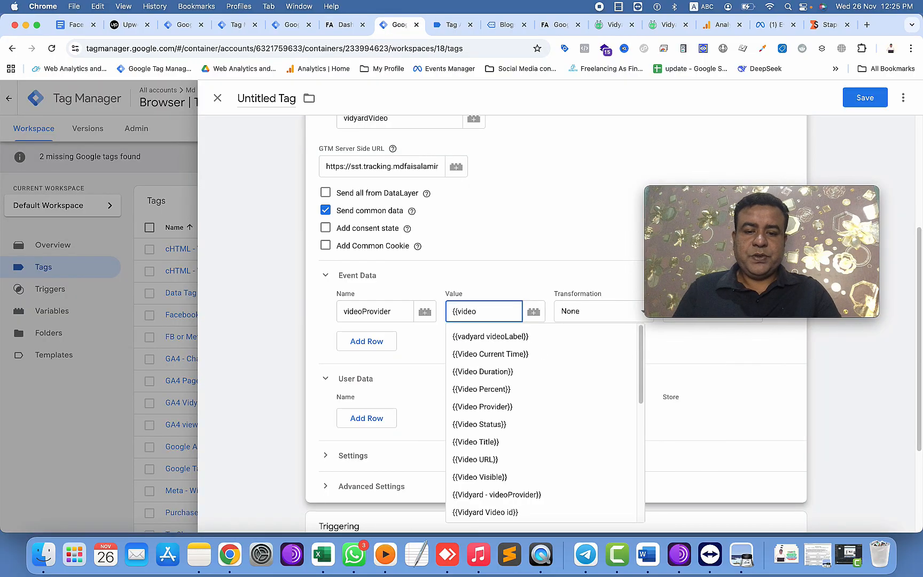
pyautogui.click(501, 493)
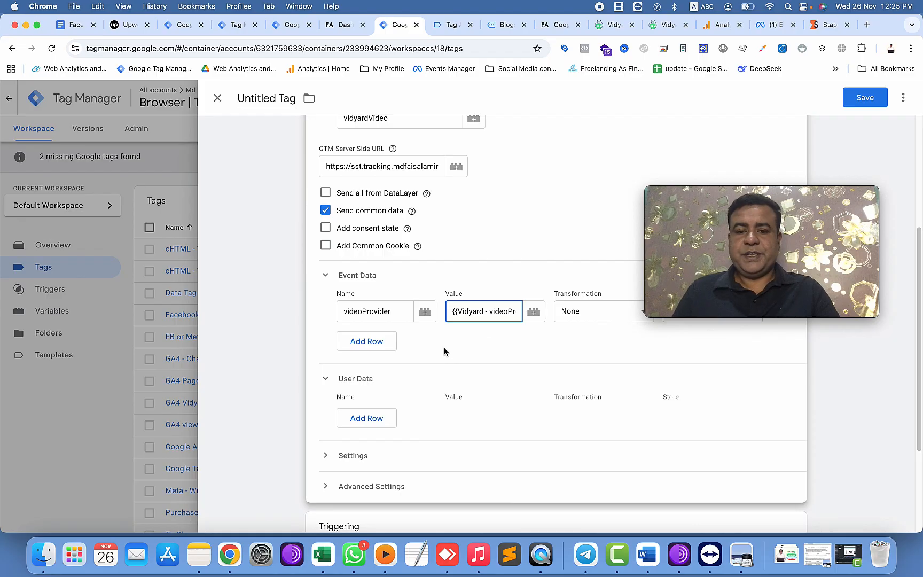
# - Add Event Data rows named videoAction and videoID, copying the parameter names from the vidyardVideo dataLayer push in Tag Assistant
pyautogui.click(385, 346)
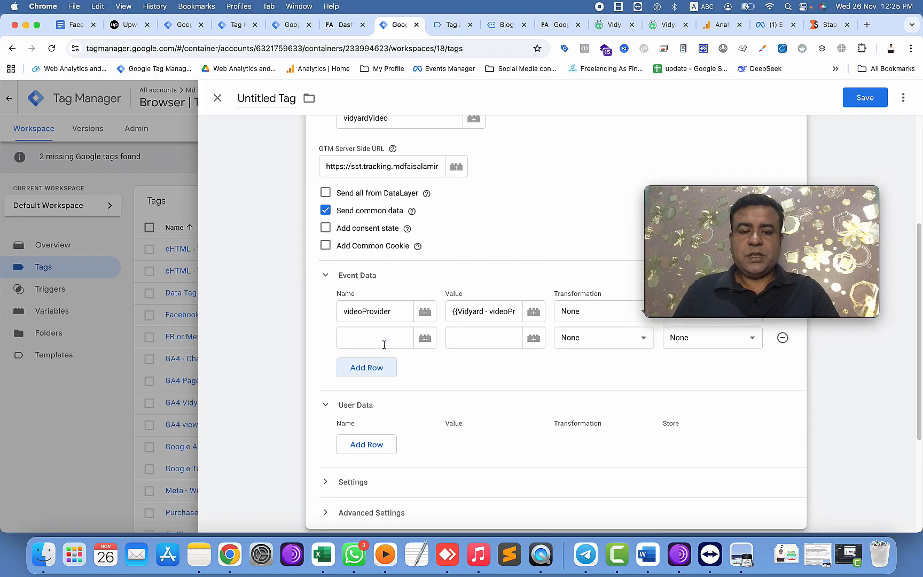
pyautogui.click(382, 342)
pyautogui.hotkey('ctrl', 'Tab')
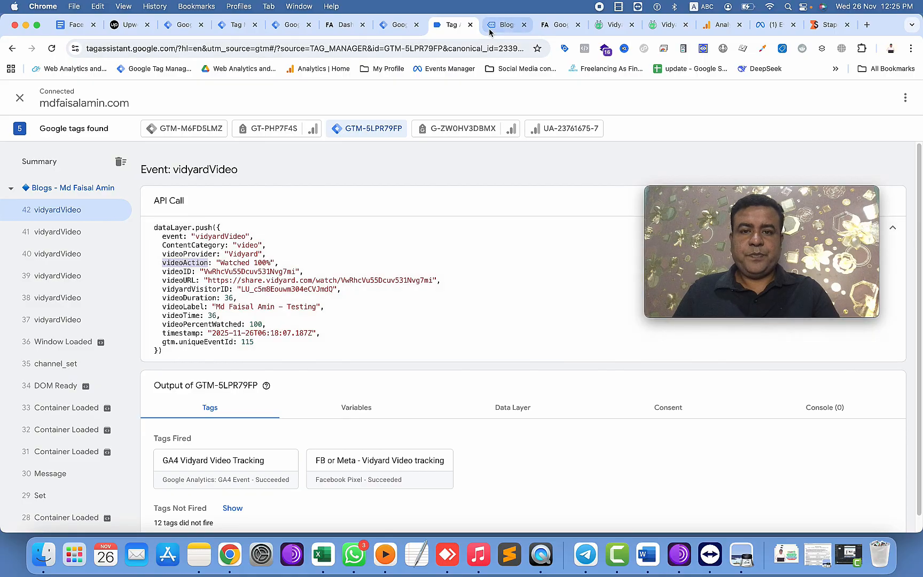
pyautogui.click(396, 29)
pyautogui.click(451, 26)
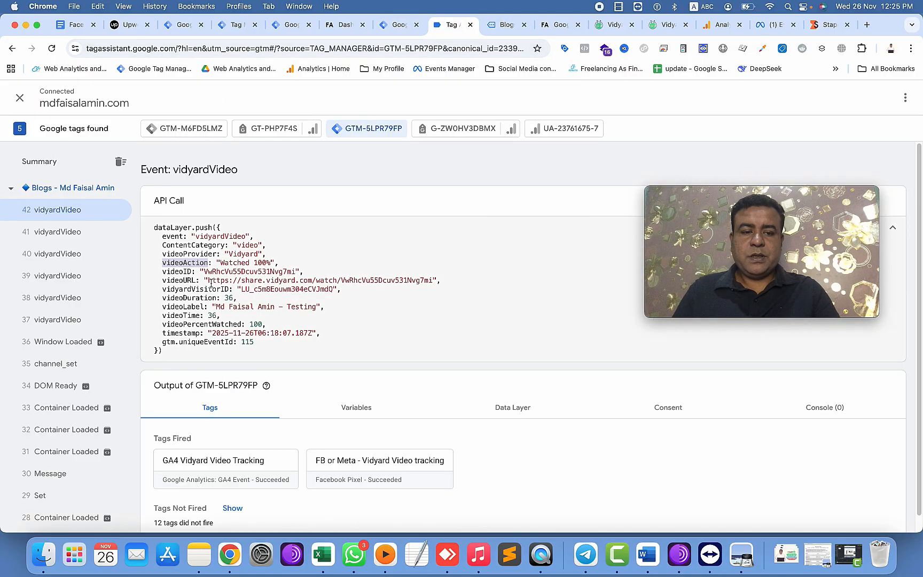
pyautogui.doubleClick(179, 272)
pyautogui.click(399, 26)
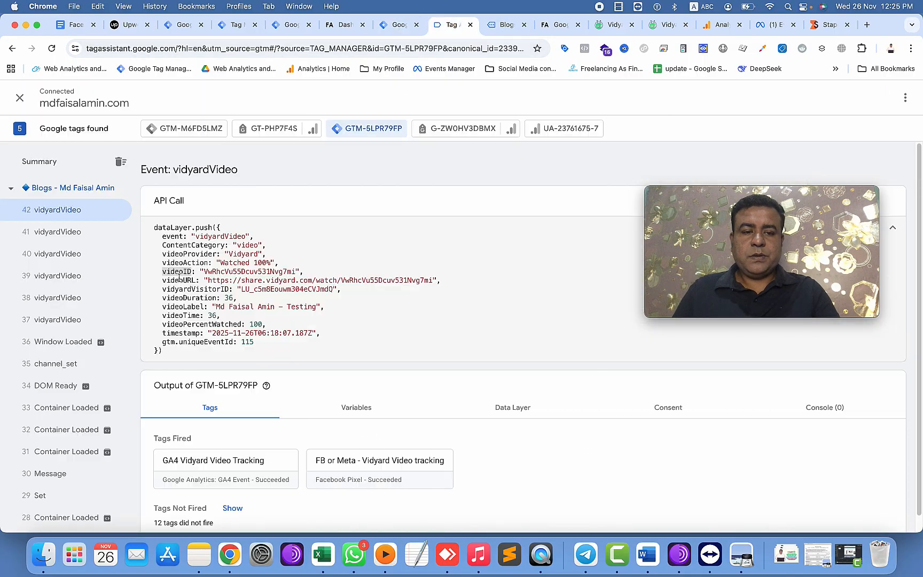
pyautogui.click(399, 25)
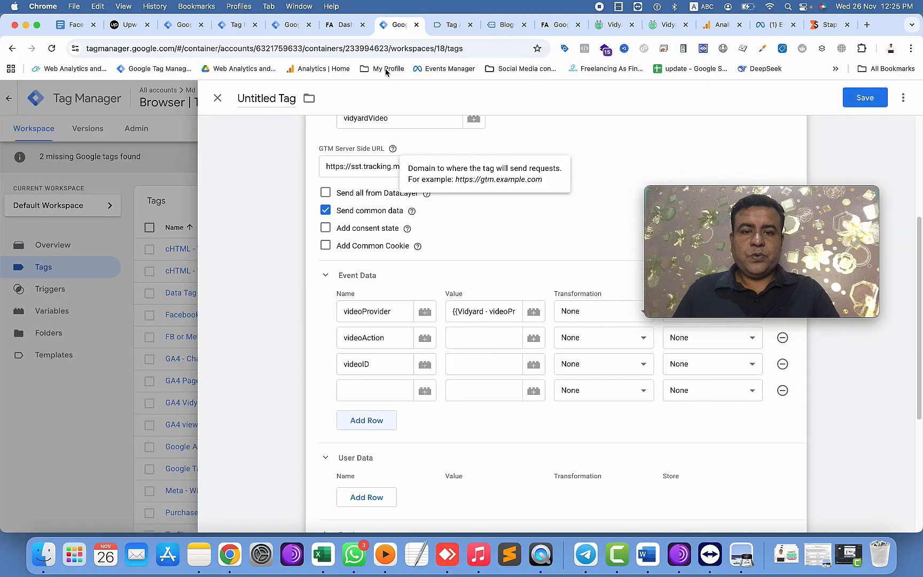
# - Add Event Data rows named videoURL and vidyardVisitorID, leaving their values empty
pyautogui.click(360, 392)
pyautogui.write('videoURL')
pyautogui.click(369, 419)
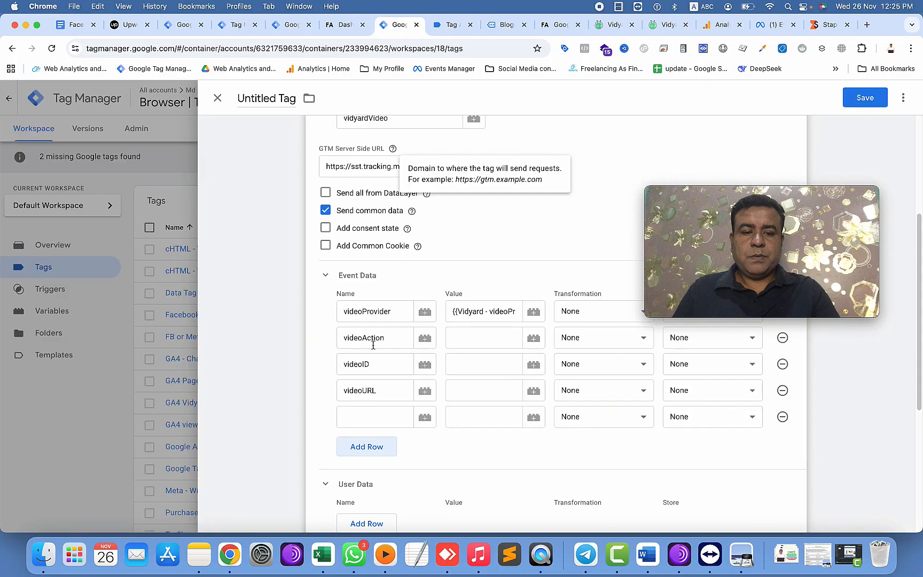
pyautogui.click(377, 416)
pyautogui.write('vidyardVisitorID')
pyautogui.click(375, 445)
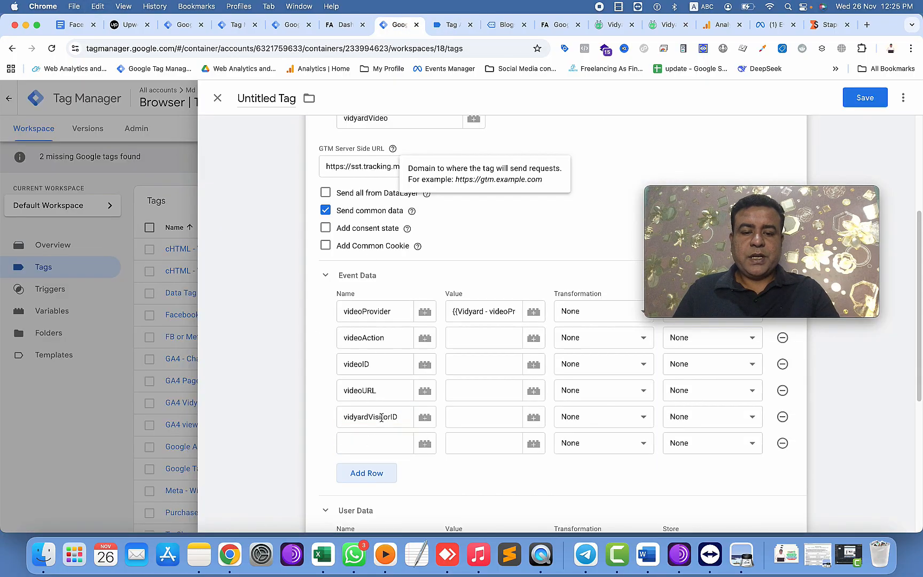
# - Add Event Data rows named videoDuration and videoLabel, using the parameter names from the dataLayer push in Tag Assistant
pyautogui.click(451, 25)
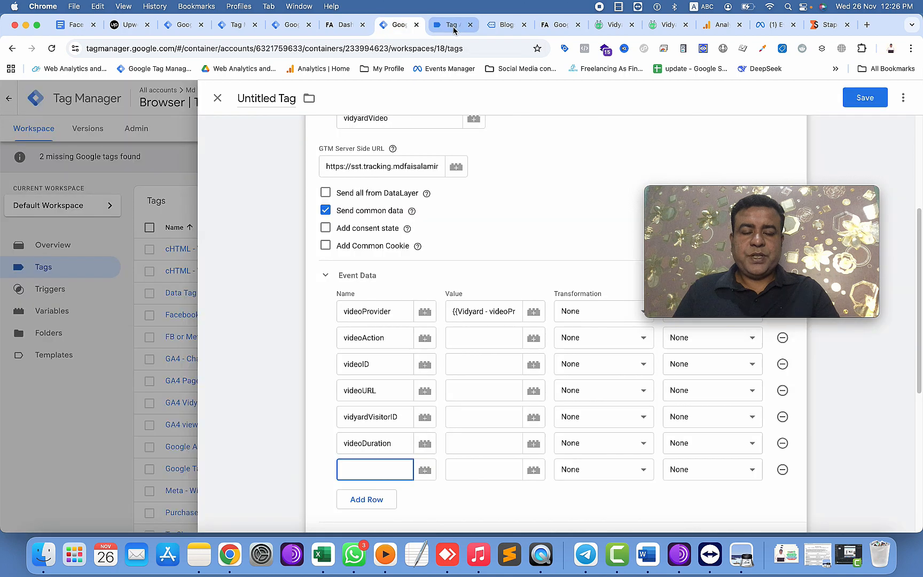
pyautogui.click(452, 25)
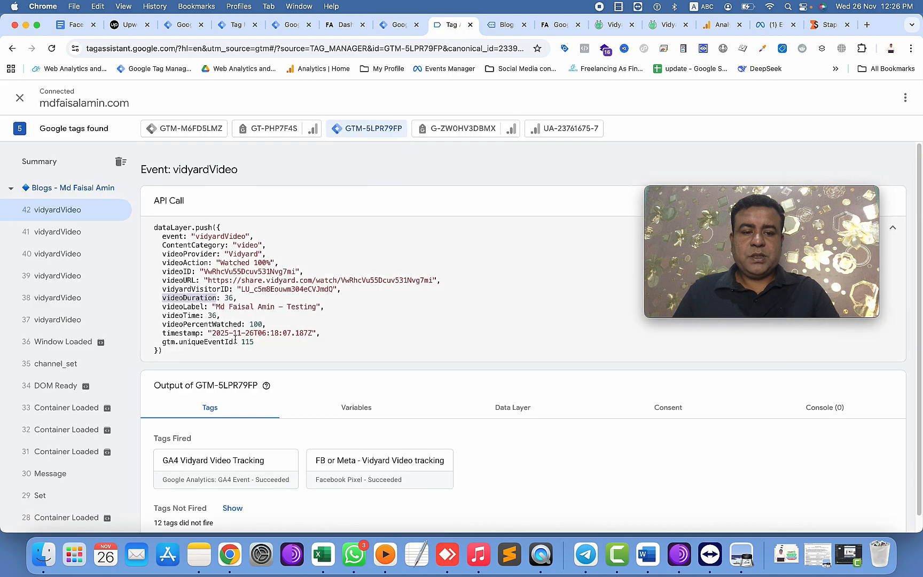
pyautogui.doubleClick(190, 308)
pyautogui.press('super+c')
pyautogui.click(398, 25)
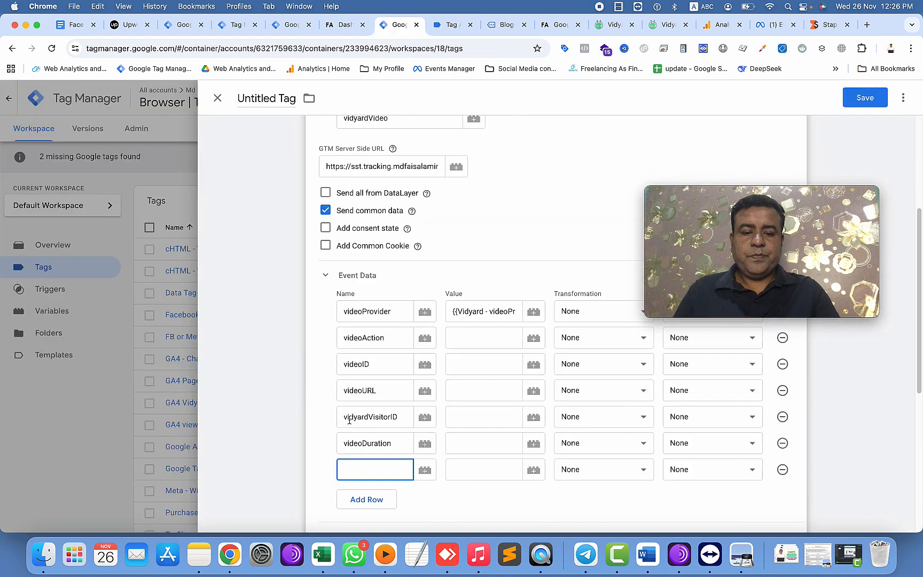
pyautogui.press('super+v')
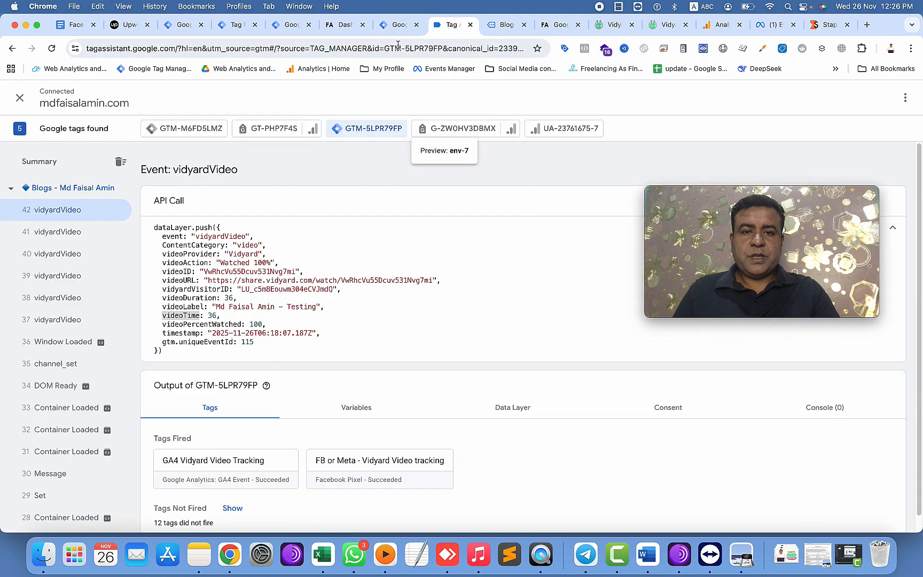
# - Add Event Data rows named videoTime and videoPercentWatched, using the parameter names from the dataLayer push in Tag Assistant
pyautogui.click(399, 25)
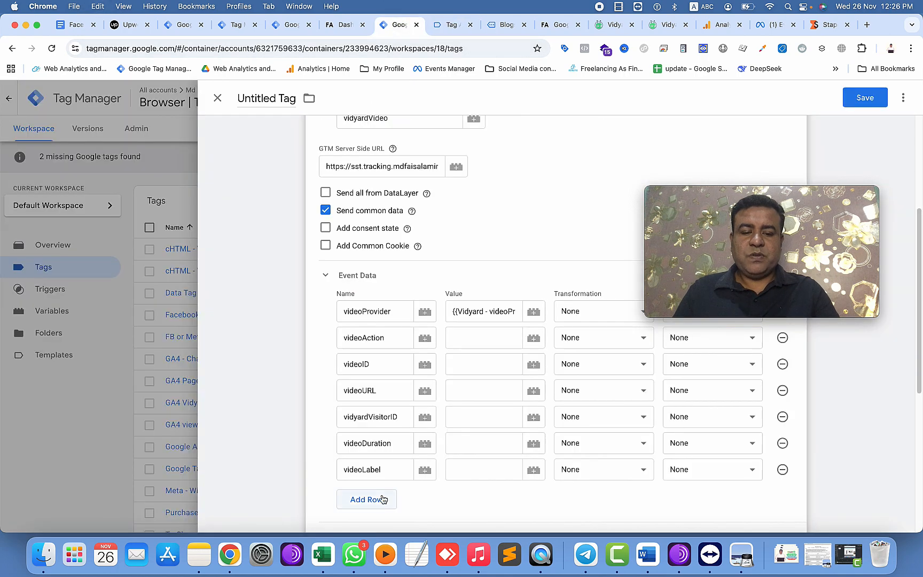
pyautogui.click(366, 498)
pyautogui.click(366, 496)
pyautogui.press('super+v')
pyautogui.scroll(-1, 395, 424)
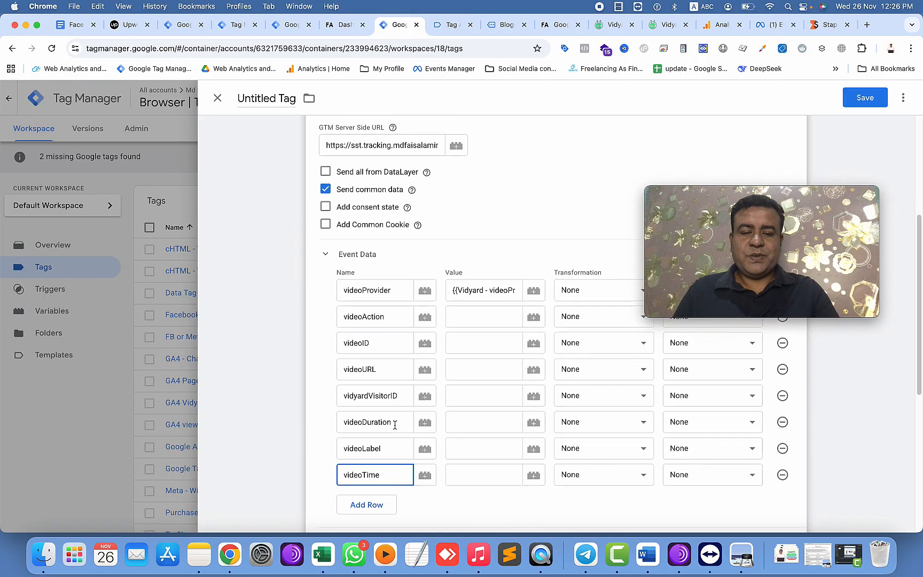
pyautogui.click(364, 498)
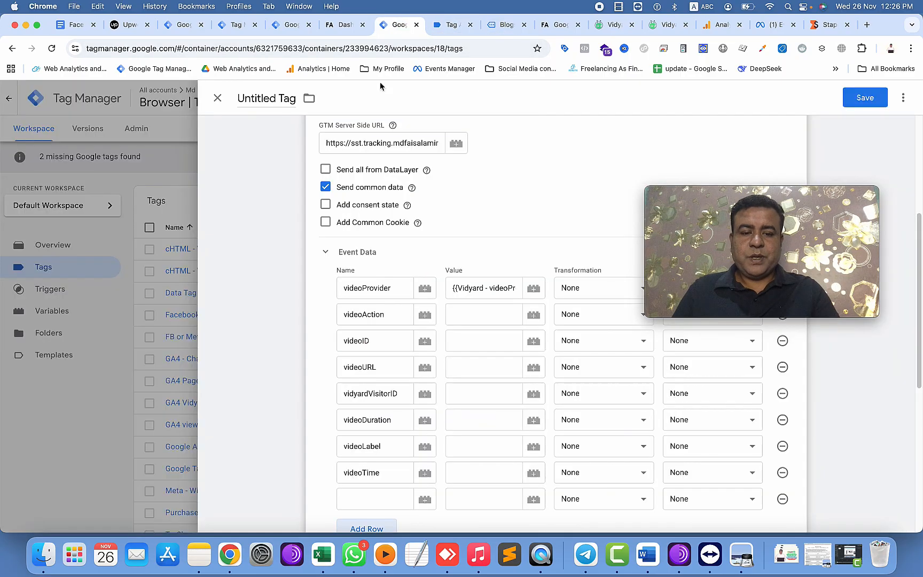
pyautogui.click(354, 496)
pyautogui.press('super+v')
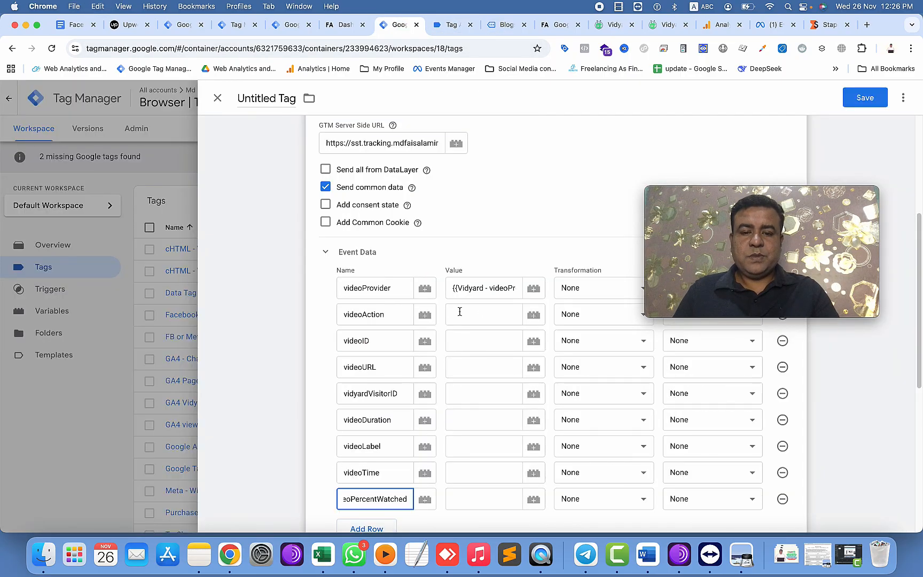
# - Set the value of the videoAction row to the {{Vidyard videoAction}} variable
pyautogui.click(466, 309)
pyautogui.write('{{')
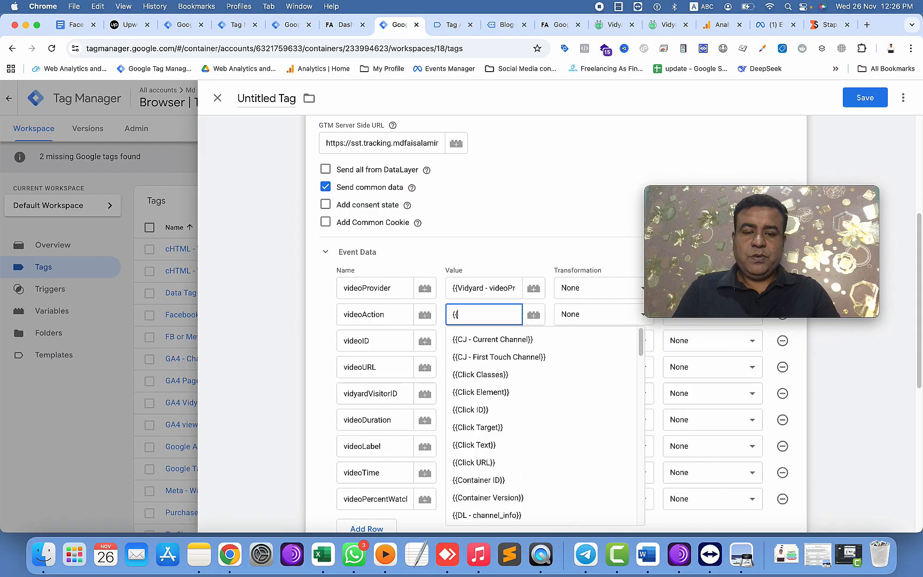
pyautogui.write('action')
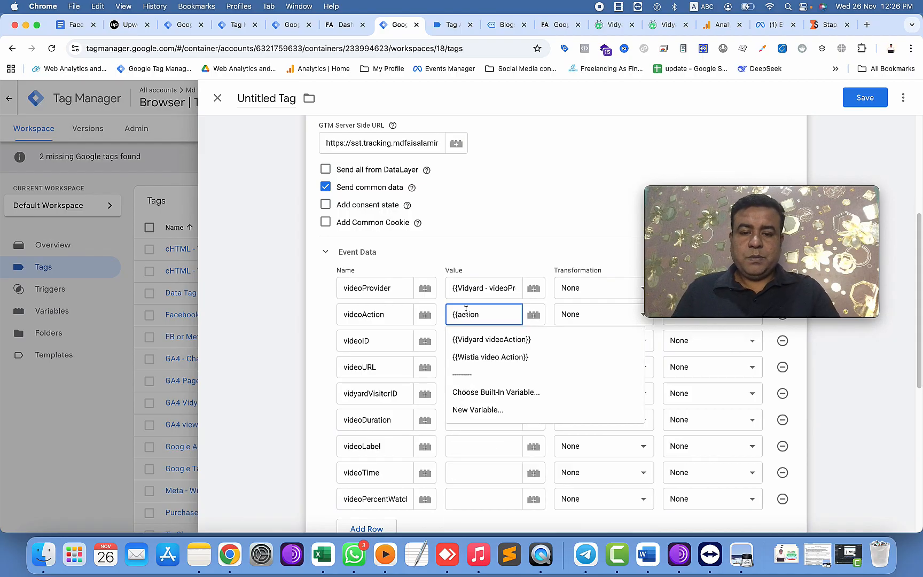
pyautogui.click(469, 339)
# - Set the value of the videoID row to the {{Vidyard Video id}} variable
pyautogui.click(469, 340)
pyautogui.write('{{')
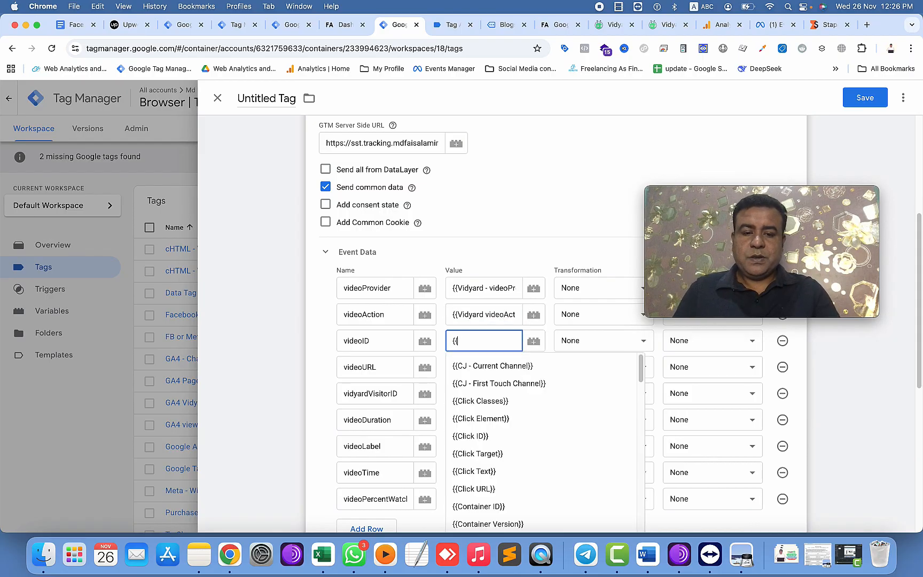
pyautogui.write('videoid')
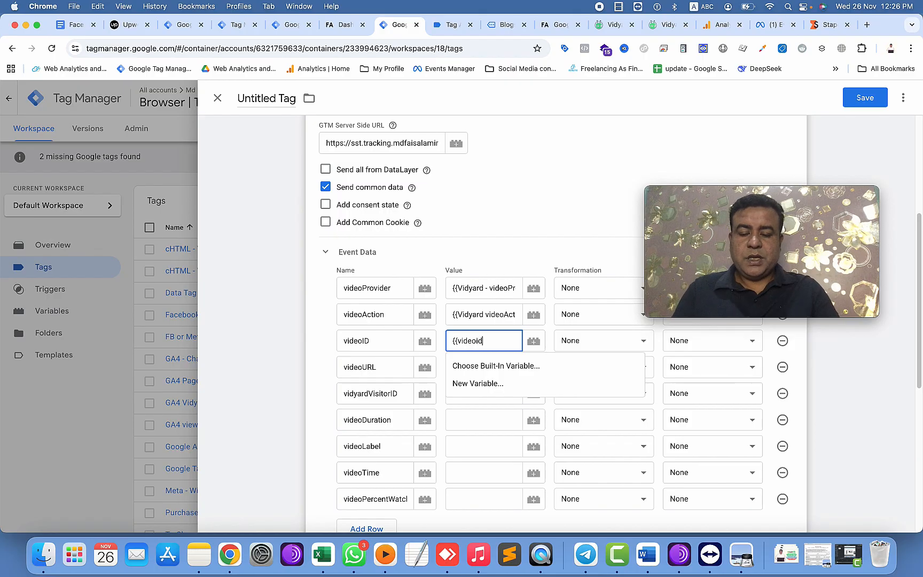
pyautogui.press('BackSpace')
pyautogui.press('BackSpace')
pyautogui.write('I')
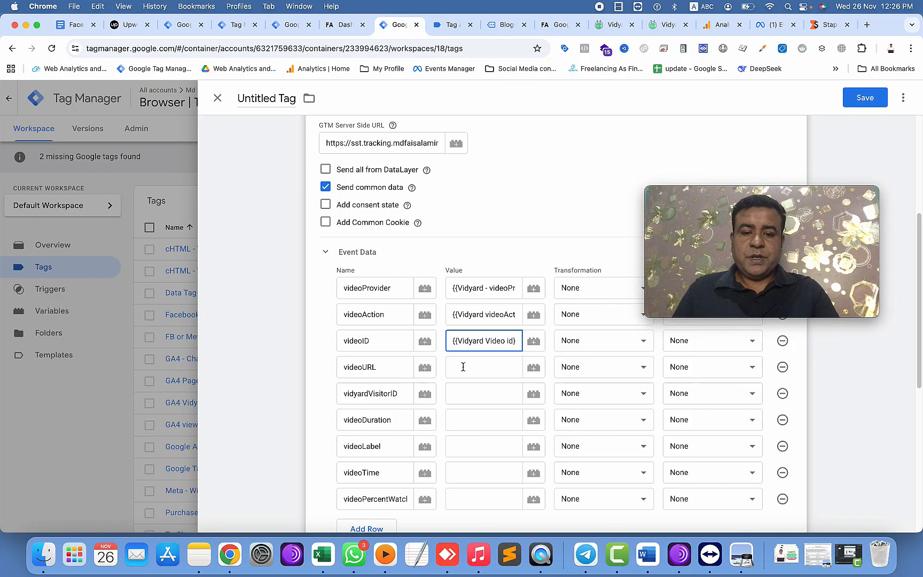
# - Set the videoURL value to the {{Vidyard videoURL}} variable and the vidyardVisitorID value to {{Vidyard VisitorID}}
pyautogui.click(463, 367)
pyautogui.write('{{Vidyard videoURL')
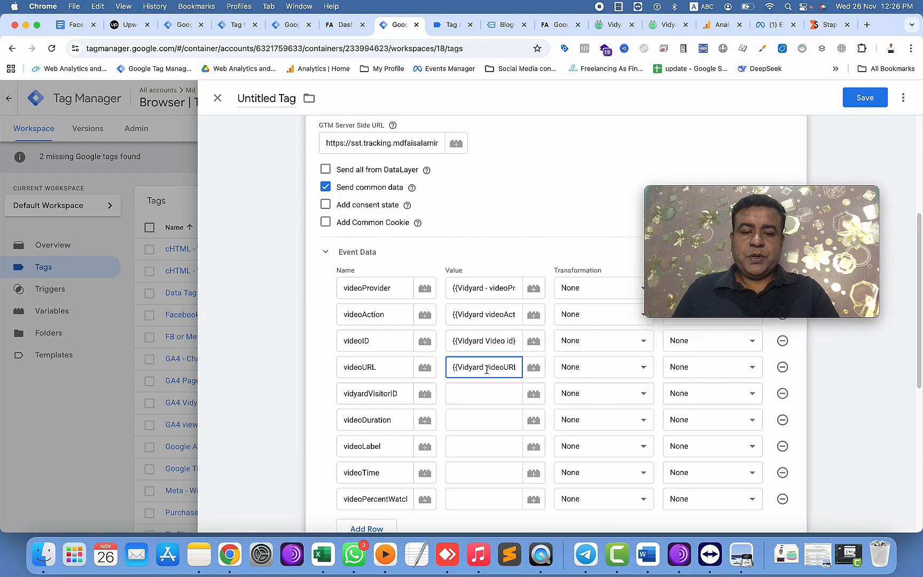
pyautogui.click(480, 393)
pyautogui.write('{{')
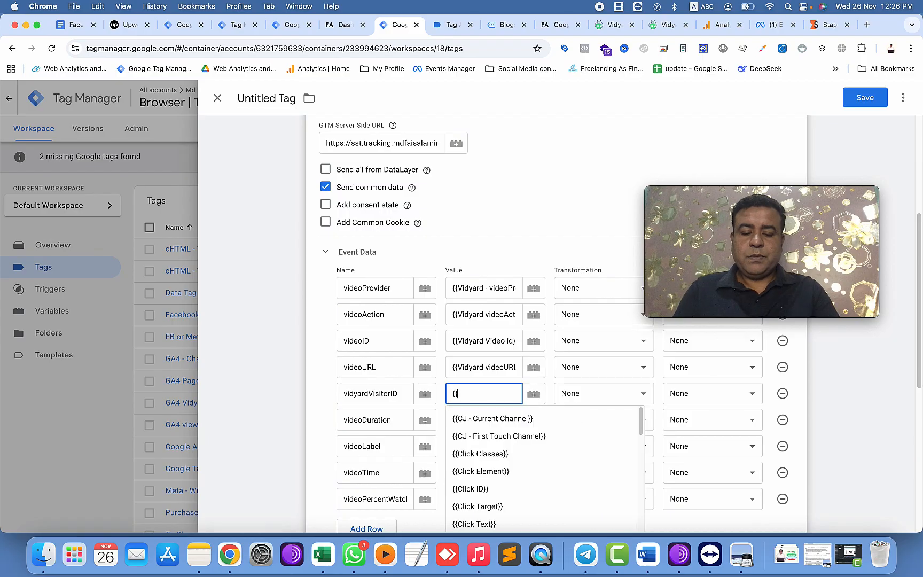
pyautogui.write('vis')
pyautogui.click(534, 436)
# - Set the value of the videoDuration row to the {{vidyard videoDuration}} variable
pyautogui.click(493, 426)
pyautogui.write('{')
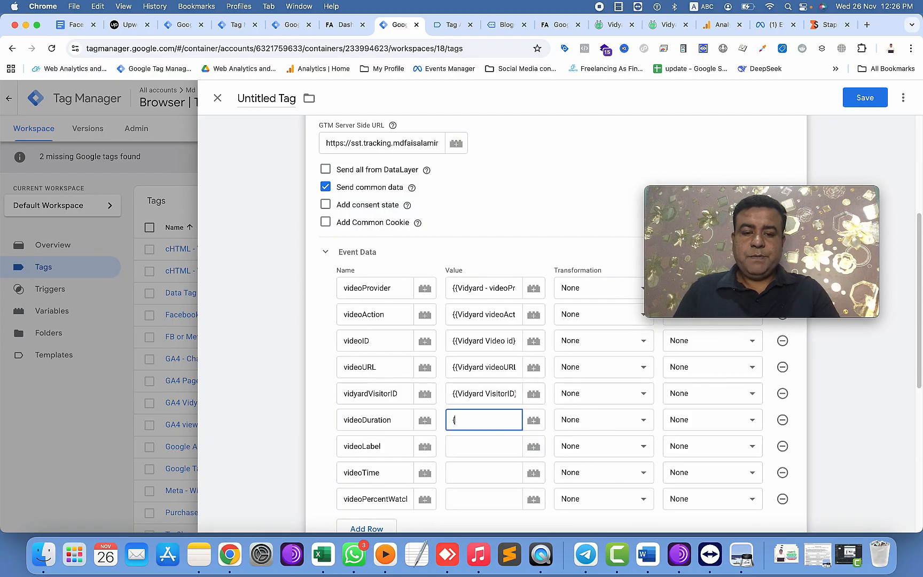
pyautogui.write('{duratio')
pyautogui.click(480, 327)
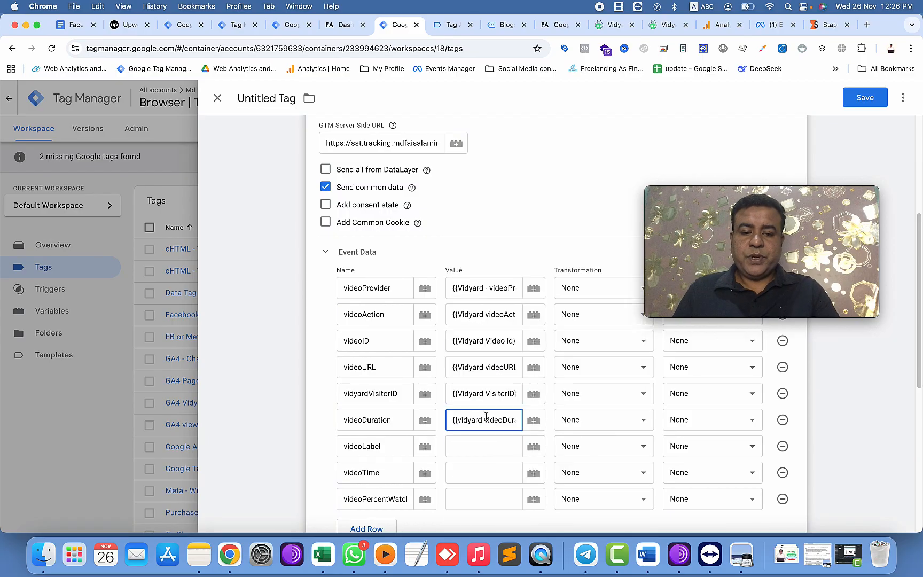
# - Set the value of the videoLabel row to the {{vadyard videoLabel}} variable
pyautogui.click(482, 450)
pyautogui.write('{{lav')
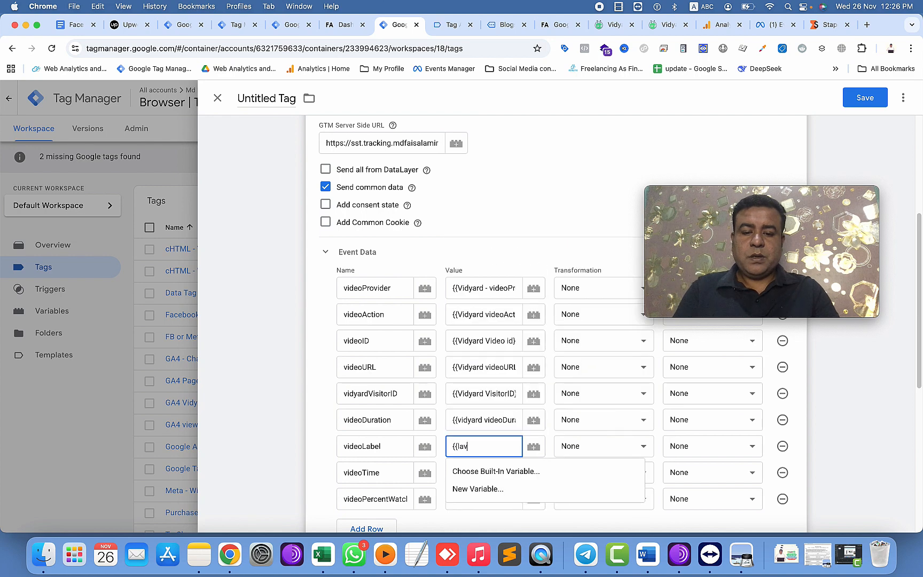
pyautogui.press('BackSpace')
pyautogui.write('bel')
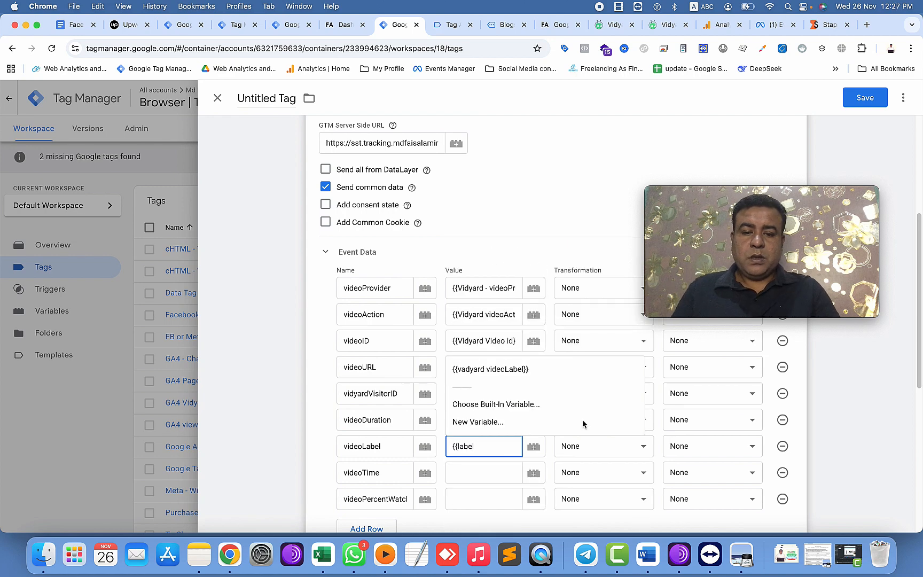
pyautogui.click(587, 372)
# - Set the videoTime value to {{vidyard videoTime}} and the video percent watched value to the matching Vidyard video percent variable
pyautogui.click(488, 470)
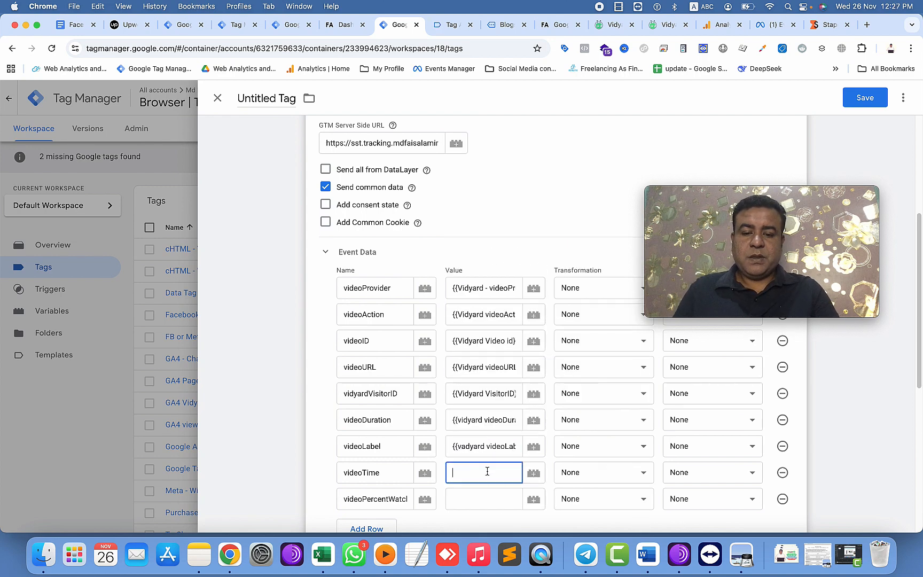
pyautogui.write('{{time')
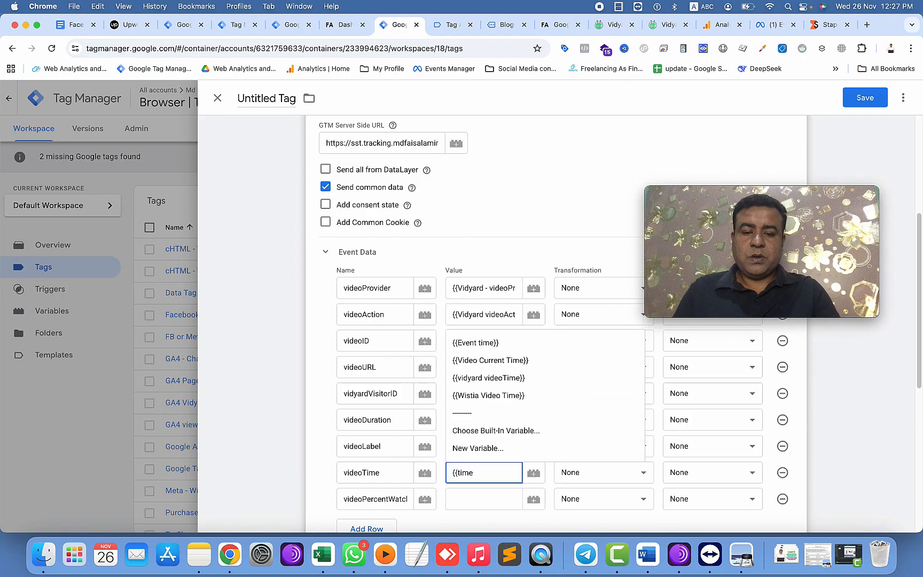
pyautogui.click(482, 377)
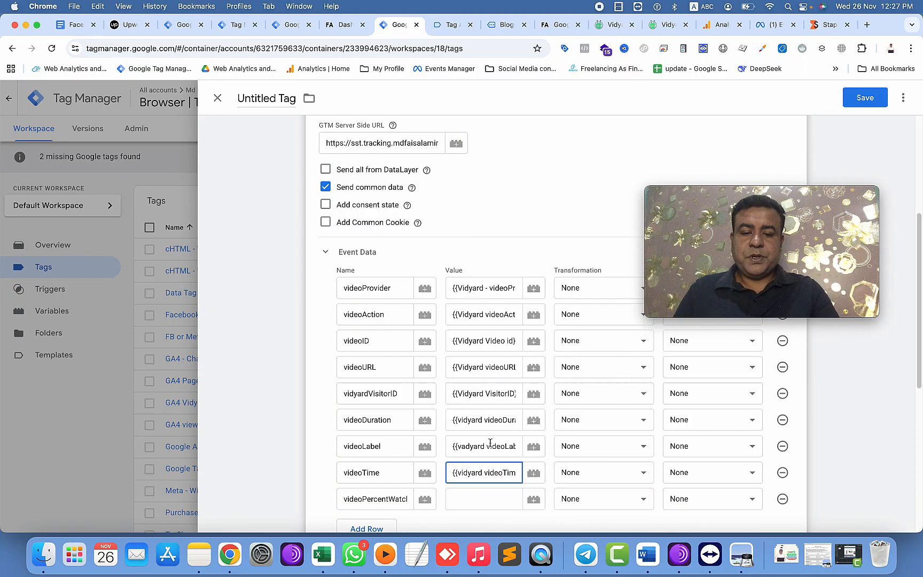
pyautogui.click(478, 496)
pyautogui.write('{{')
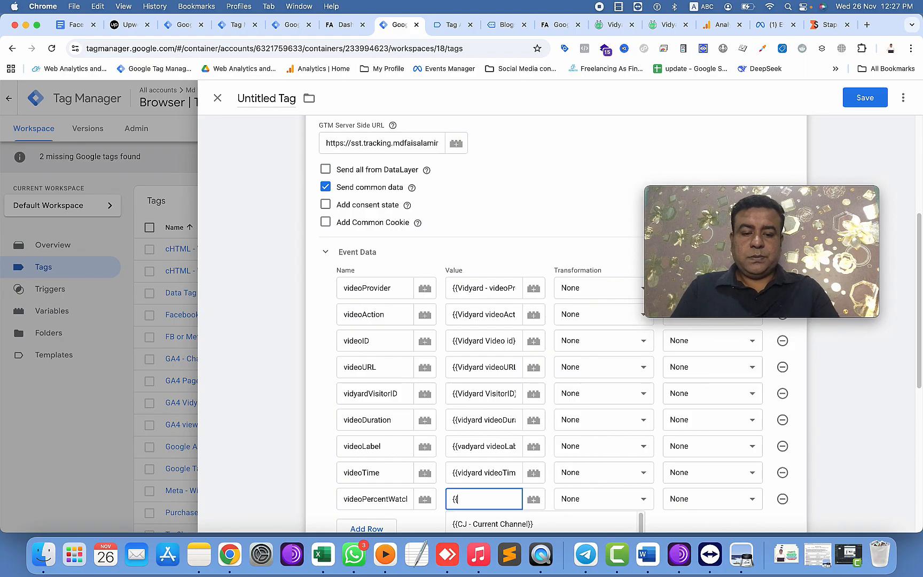
pyautogui.write('per')
pyautogui.click(516, 431)
# - Add an Email Address row under User Data and expand the tag's Settings section
pyautogui.scroll(-3, 517, 430)
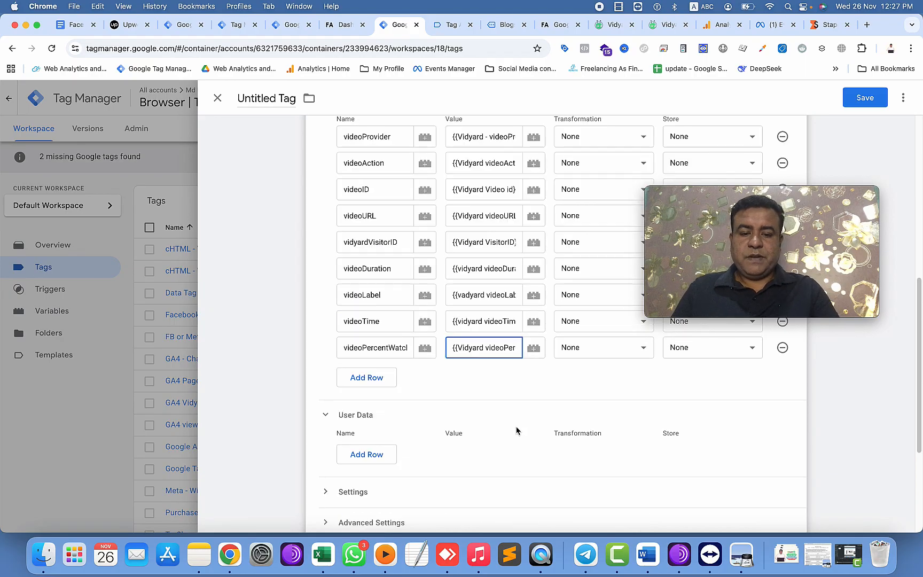
pyautogui.click(359, 453)
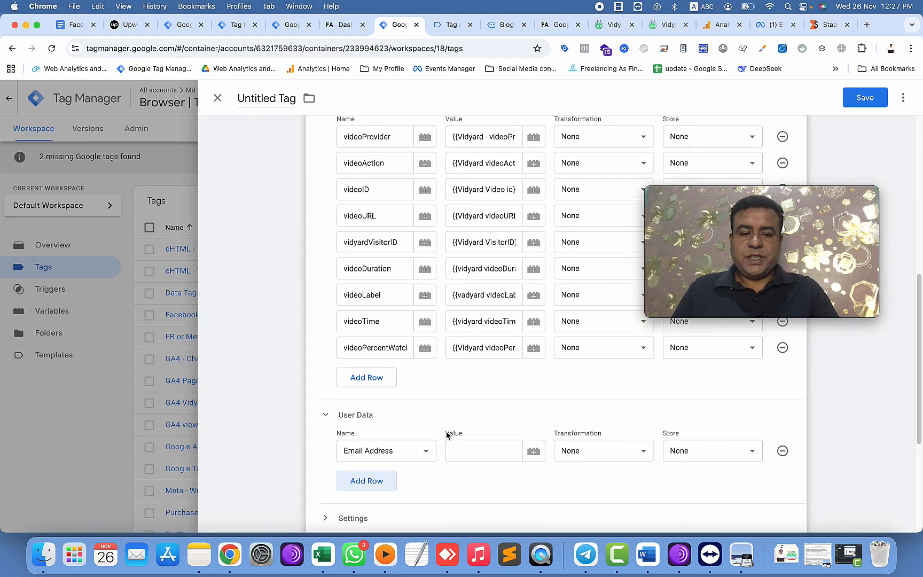
pyautogui.scroll(-3, 448, 435)
pyautogui.click(424, 363)
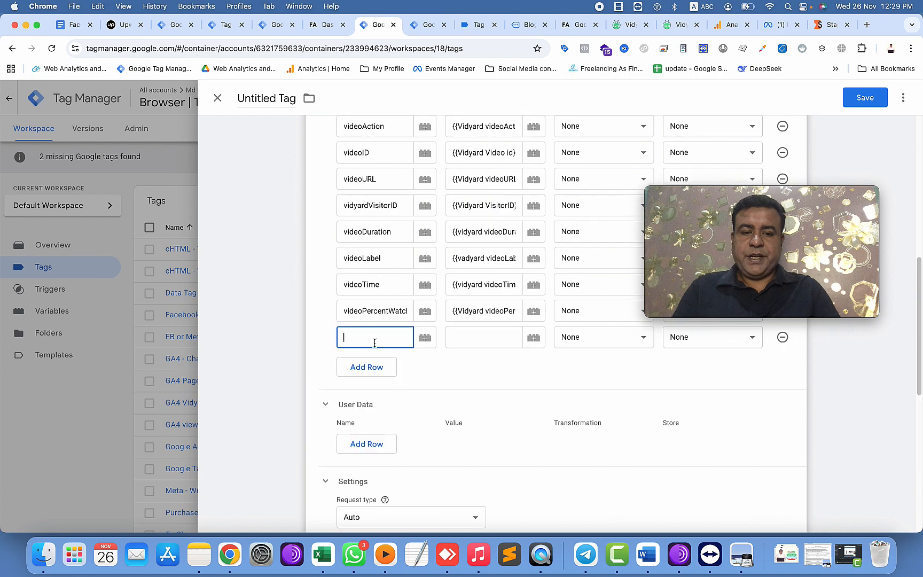
# - Name the new Event Data row event_id and set its value to the {{DL - event_id}} variable
pyautogui.write('ev')
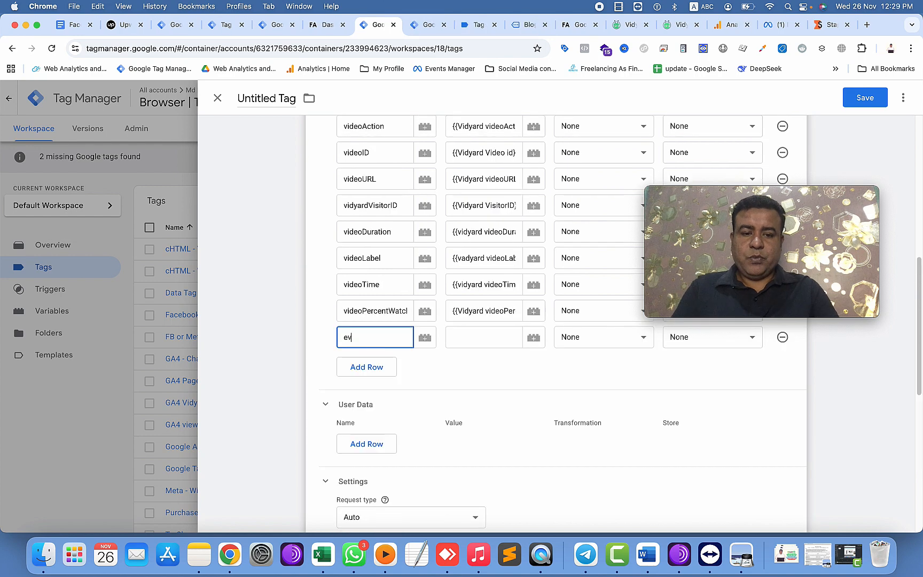
pyautogui.write('ent_id')
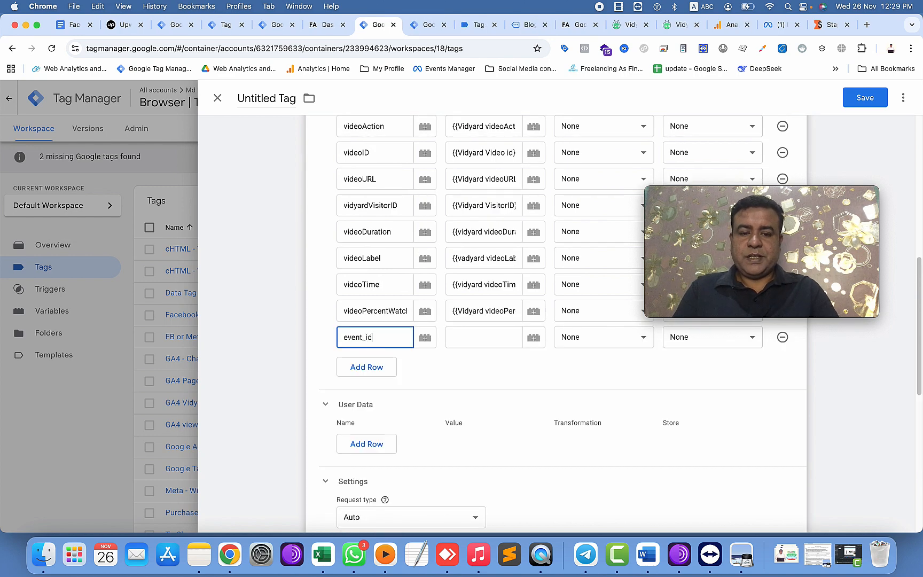
pyautogui.click(477, 330)
pyautogui.write('{{eve')
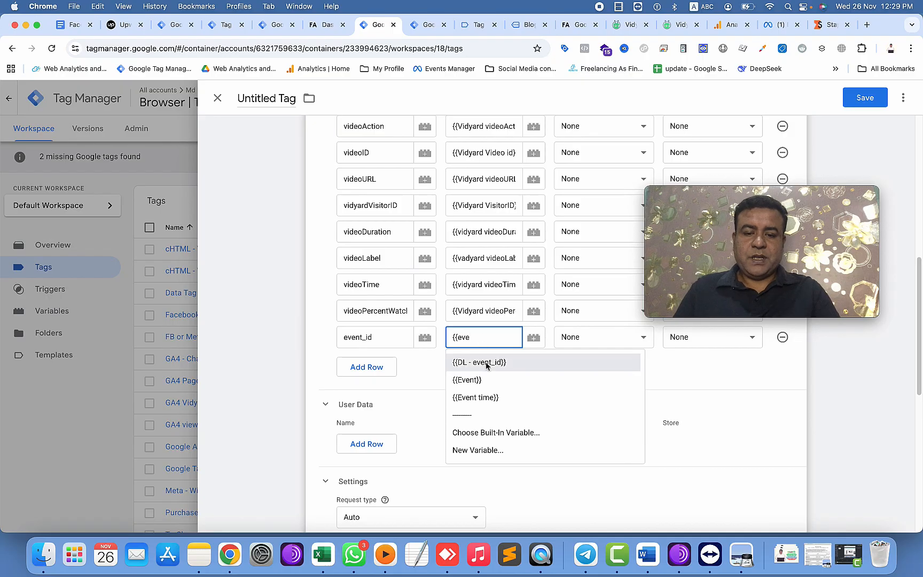
pyautogui.click(486, 361)
# - Add an Event Data row named x-fb-ck-fbp and start a new variable of type 1st Party Cookie for its value
pyautogui.click(391, 365)
pyautogui.write('x-fb-ck-fbp')
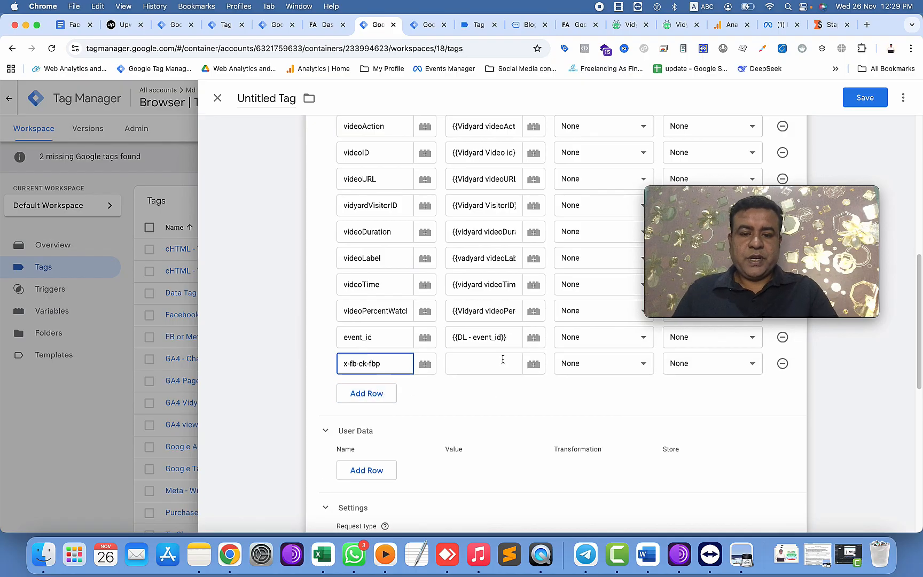
pyautogui.click(533, 364)
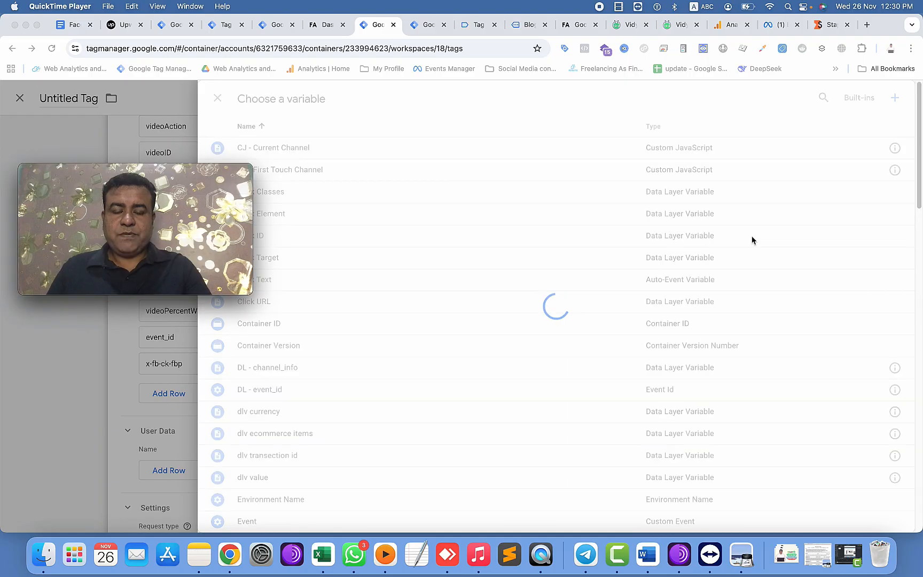
pyautogui.click(896, 100)
pyautogui.click(897, 100)
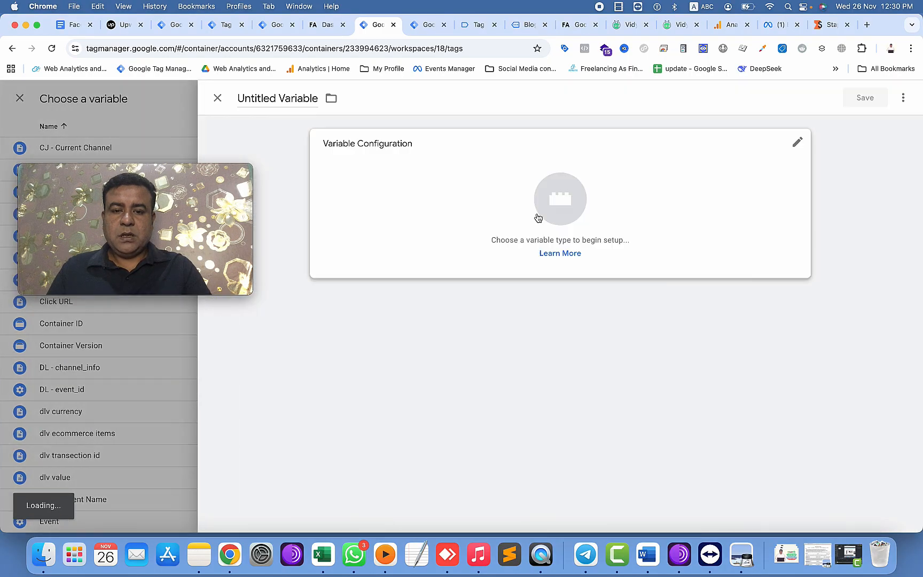
pyautogui.click(560, 214)
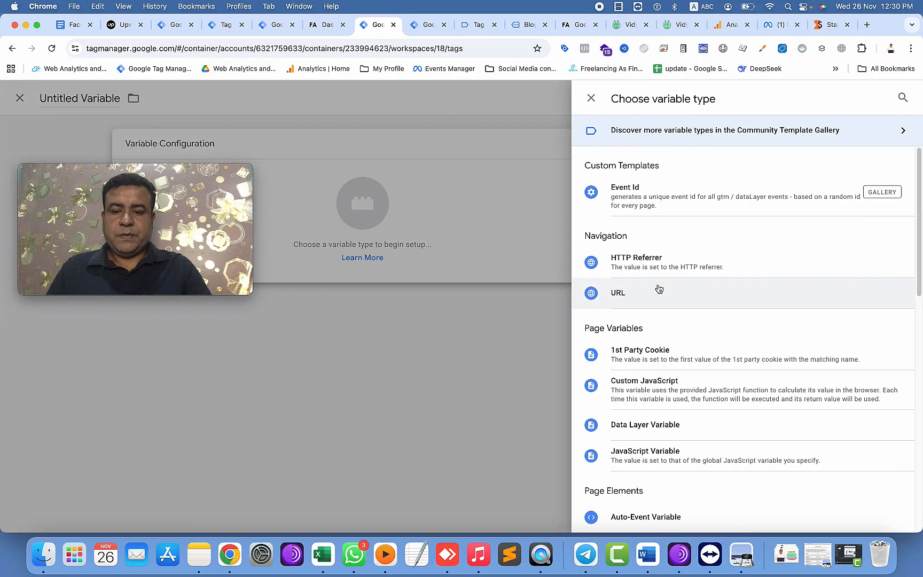
pyautogui.click(661, 349)
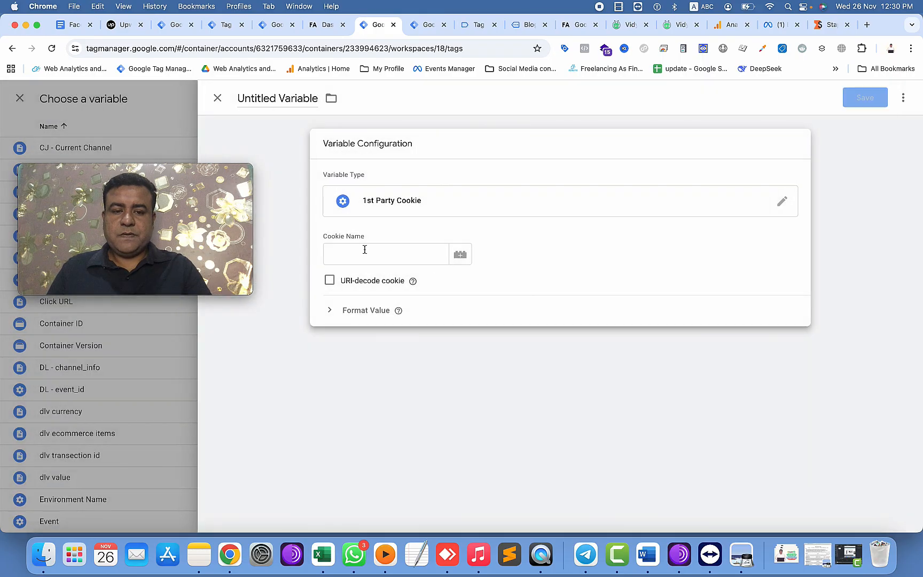
# - Set the variable's cookie name to _fbp, name the variable "fbp cookie" and save it
pyautogui.click(414, 264)
pyautogui.write('_f')
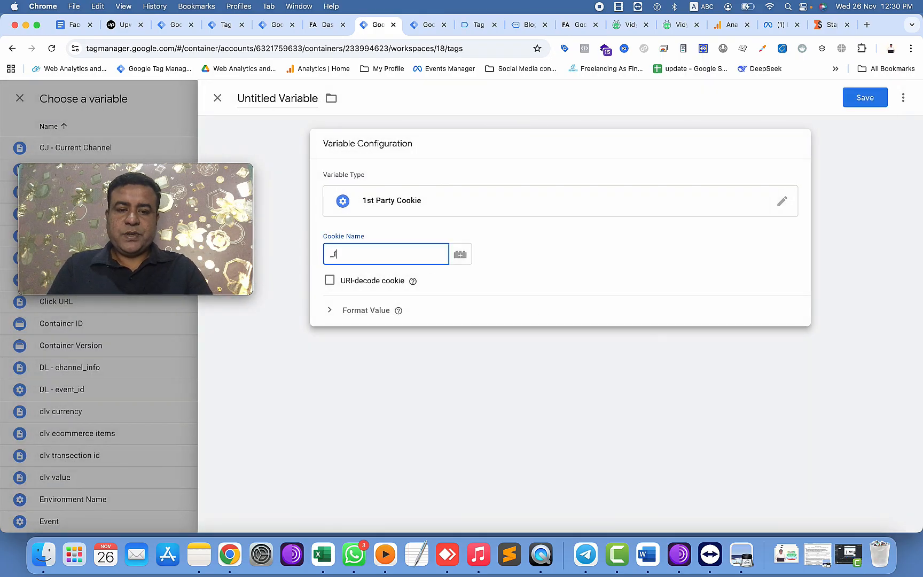
pyautogui.write('bp')
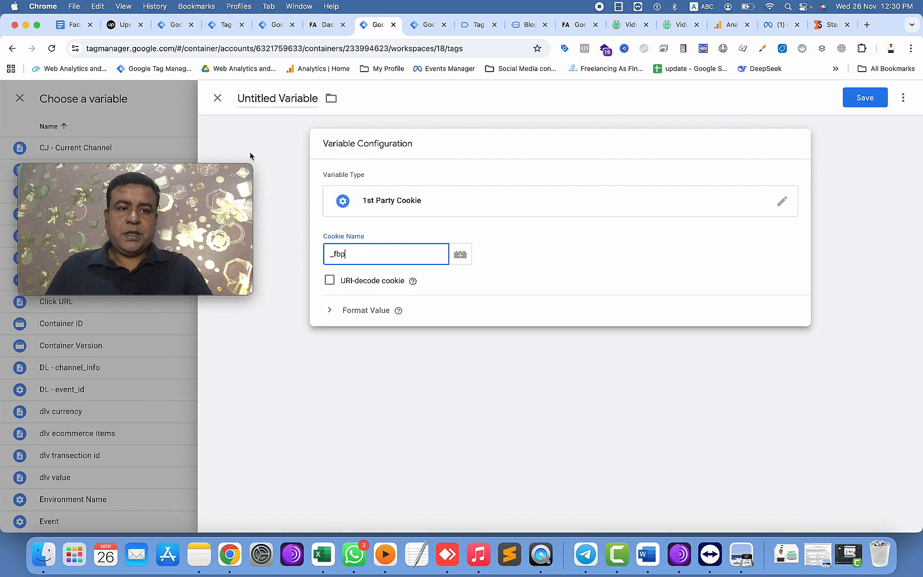
pyautogui.click(240, 98)
pyautogui.write('fbp coo')
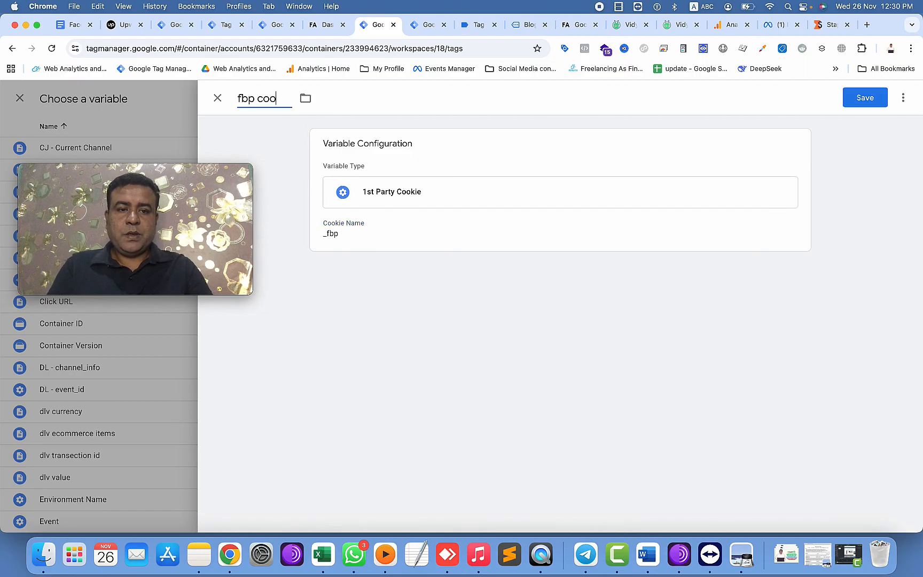
pyautogui.write('kie')
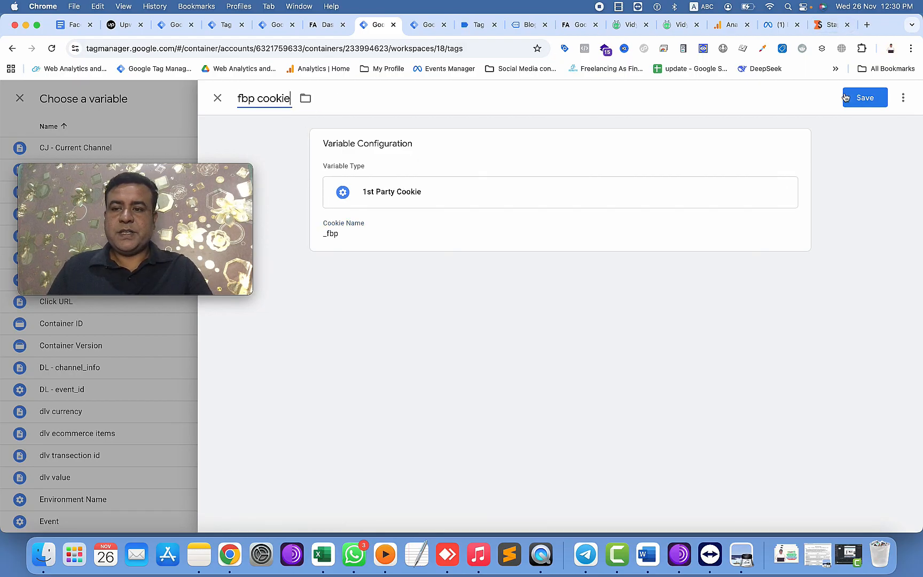
pyautogui.click(855, 100)
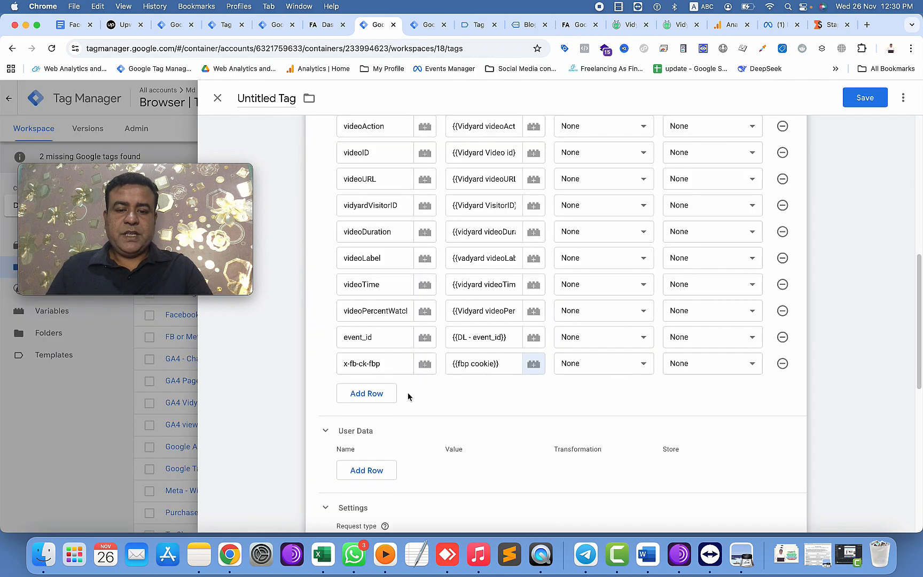
# - Add an Event Data row named x-fb-ck-fbc and start a new variable of type 1st Party Cookie for its value
pyautogui.click(386, 399)
pyautogui.write('x')
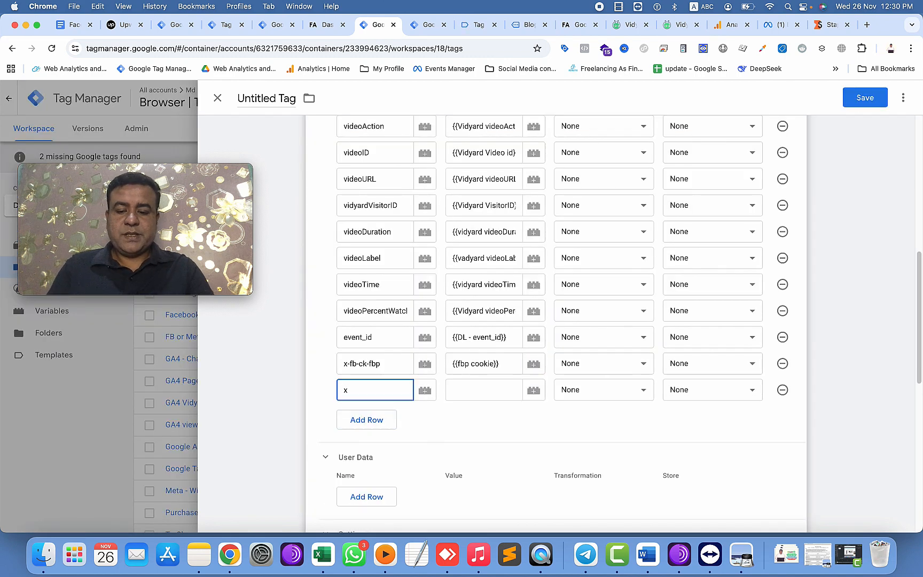
pyautogui.write('-fb-ck-fbc')
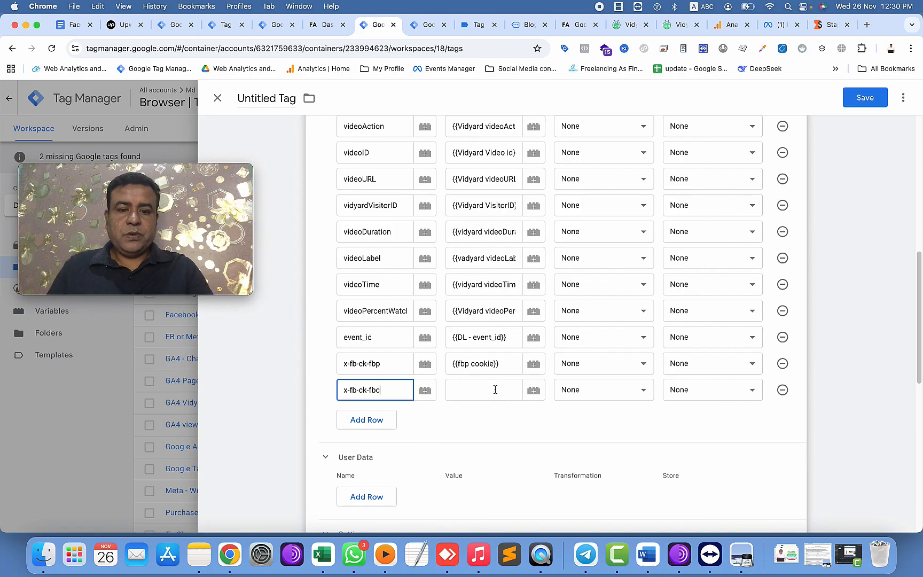
pyautogui.click(534, 392)
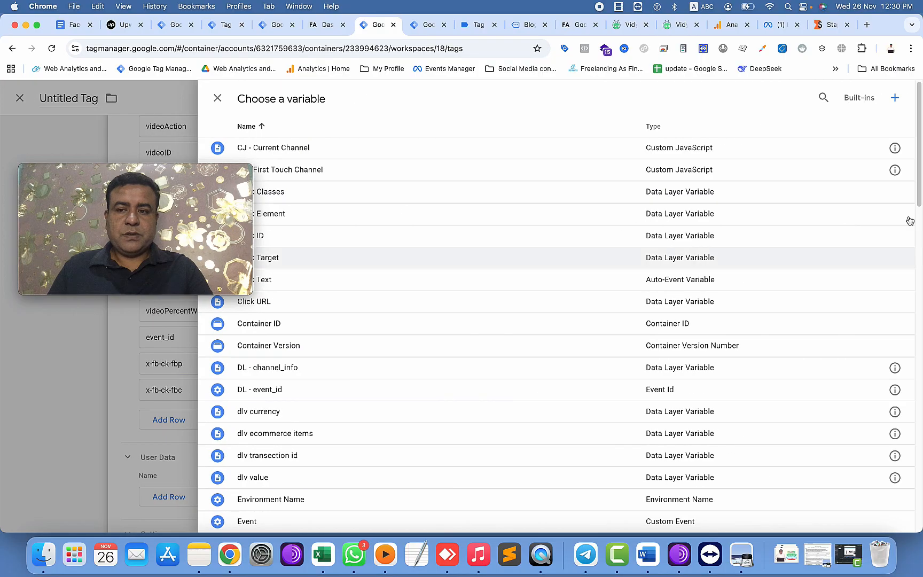
pyautogui.click(895, 100)
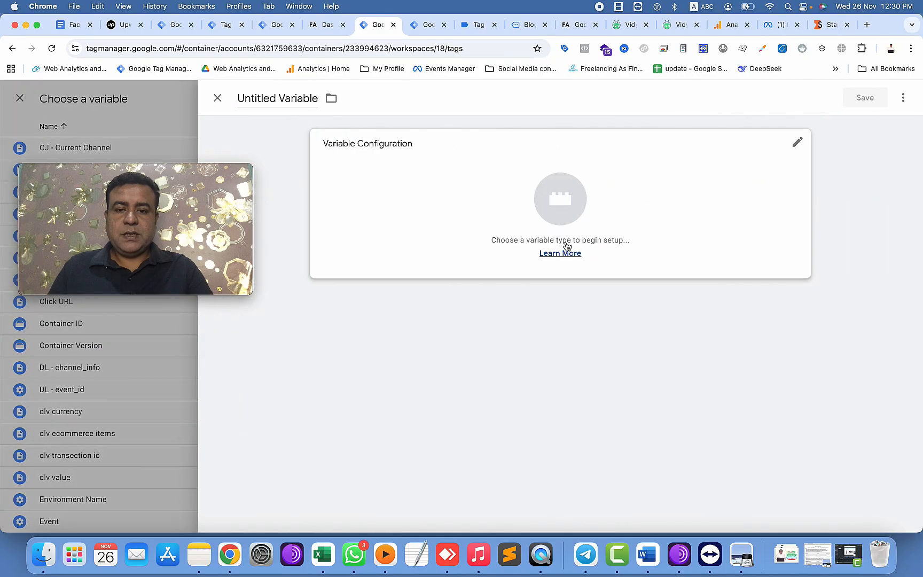
pyautogui.click(561, 202)
pyautogui.click(654, 369)
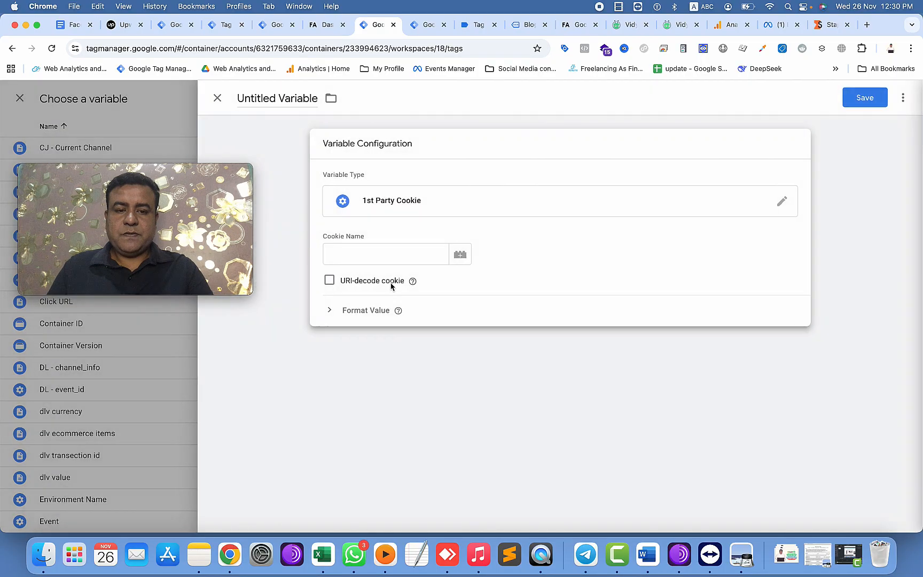
# - Set the variable's cookie name to _fbc, name the variable "fbc cookie" and save it
pyautogui.click(379, 253)
pyautogui.write('_fb')
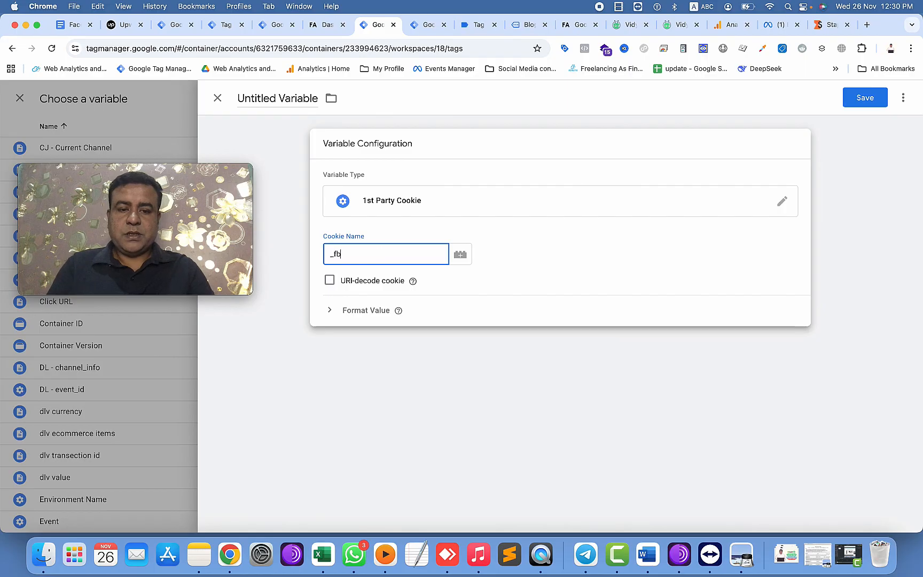
pyautogui.write('c')
pyautogui.click(282, 101)
pyautogui.write('fbc')
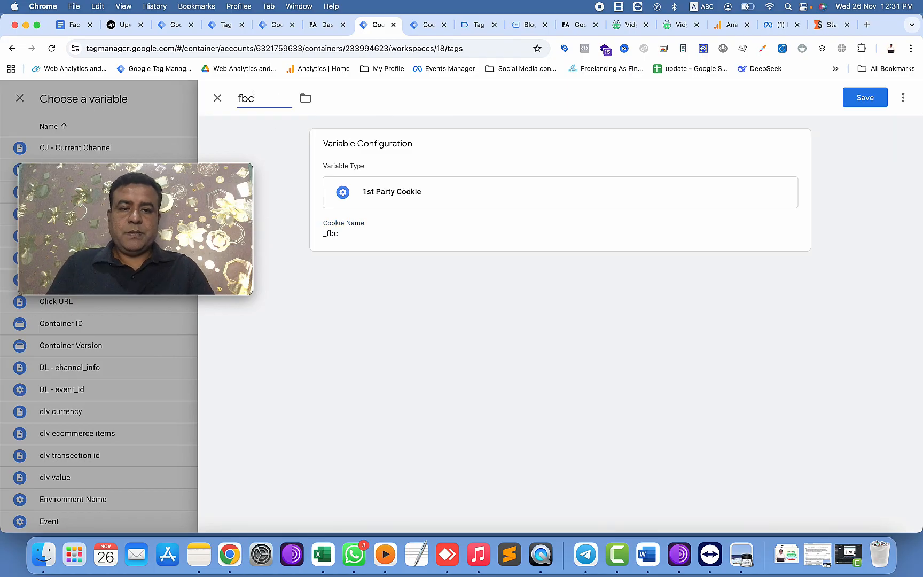
pyautogui.write(' cookie')
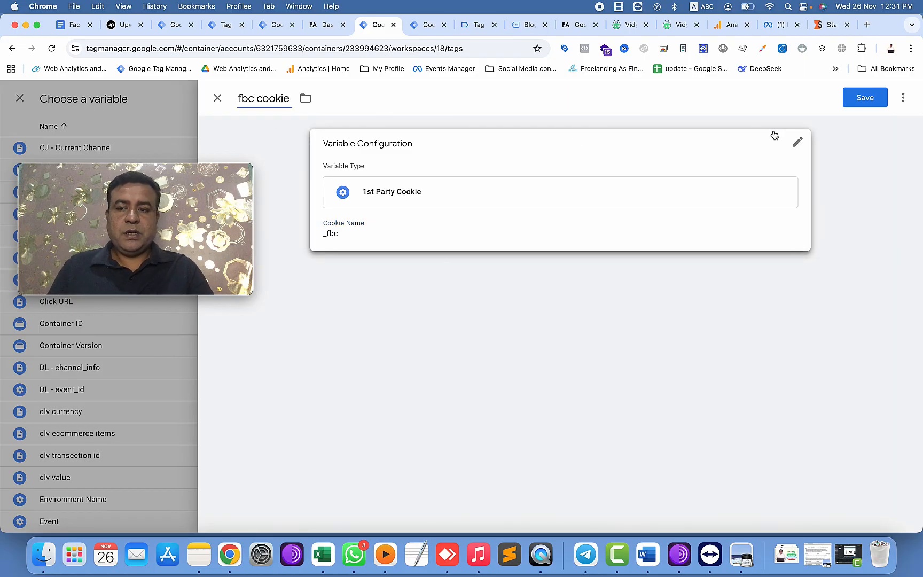
pyautogui.click(865, 98)
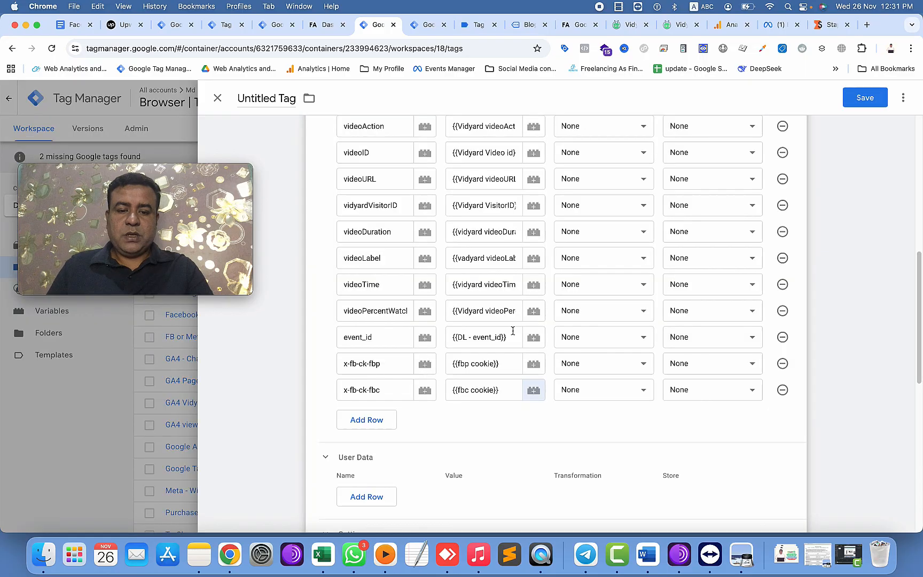
# - Add an Event Data row named event_time and start a new variable of type Custom JavaScript for its value
pyautogui.click(376, 421)
pyautogui.click(378, 421)
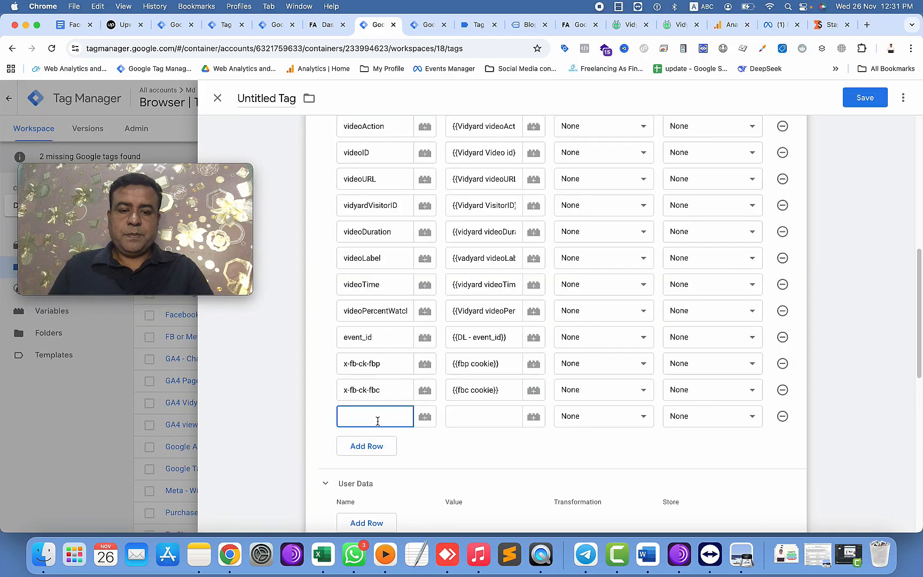
pyautogui.write('eve')
pyautogui.write('nt')
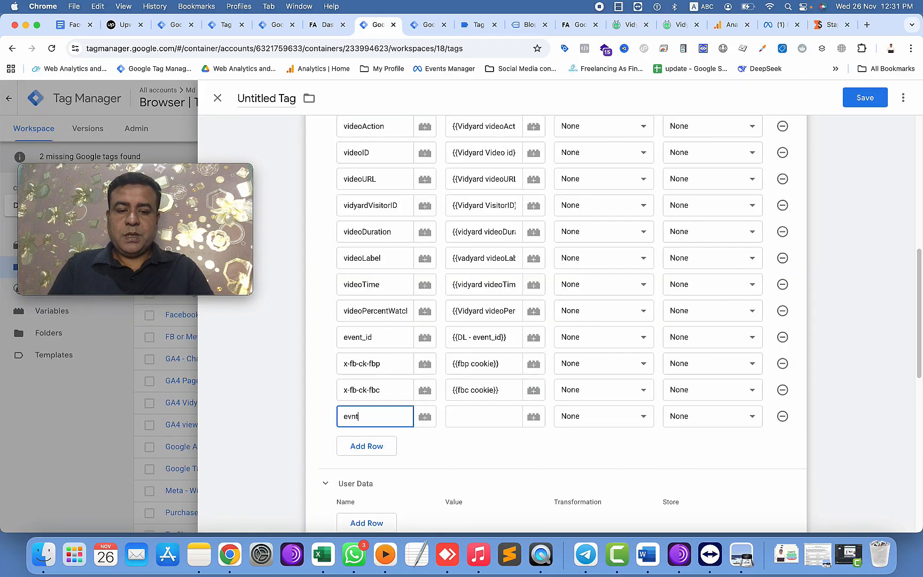
pyautogui.press('BackSpace')
pyautogui.press('BackSpace')
pyautogui.write('ent_time')
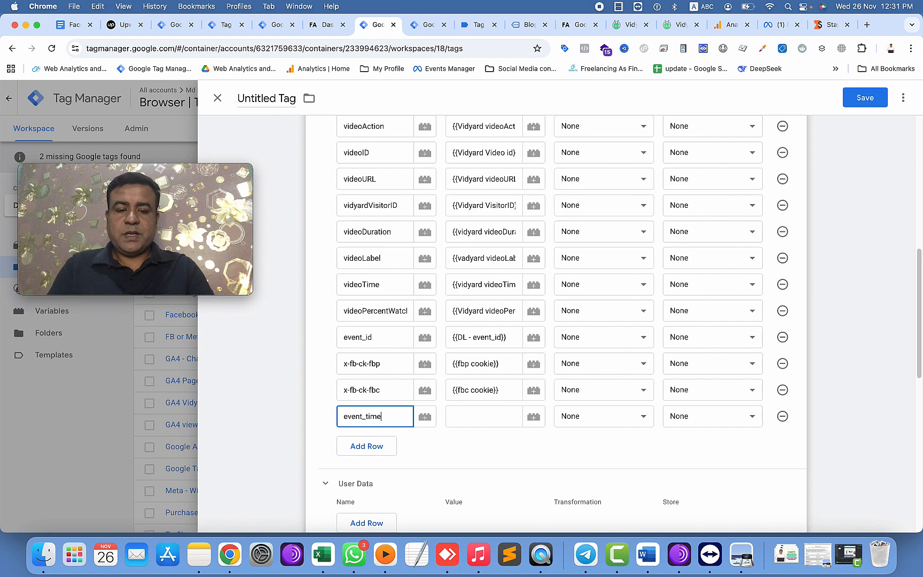
pyautogui.click(537, 419)
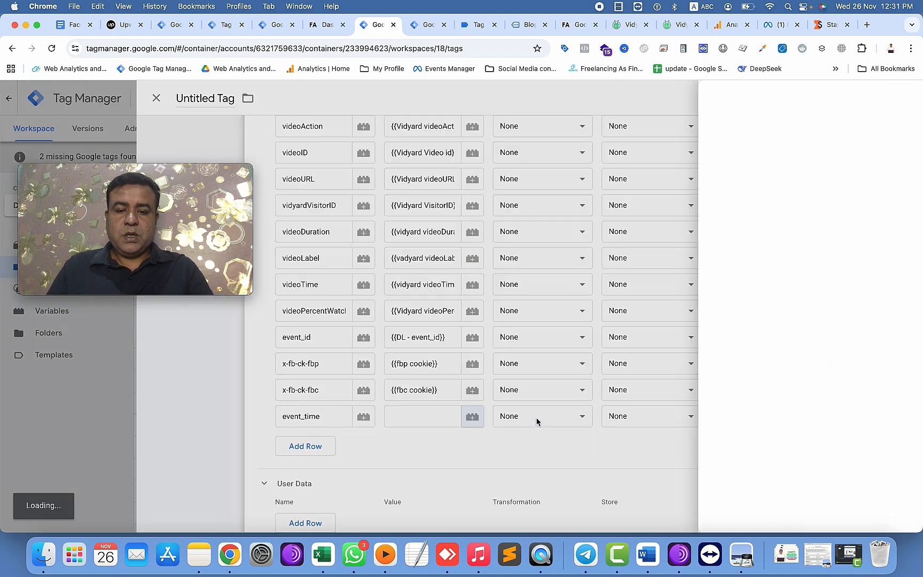
pyautogui.click(544, 220)
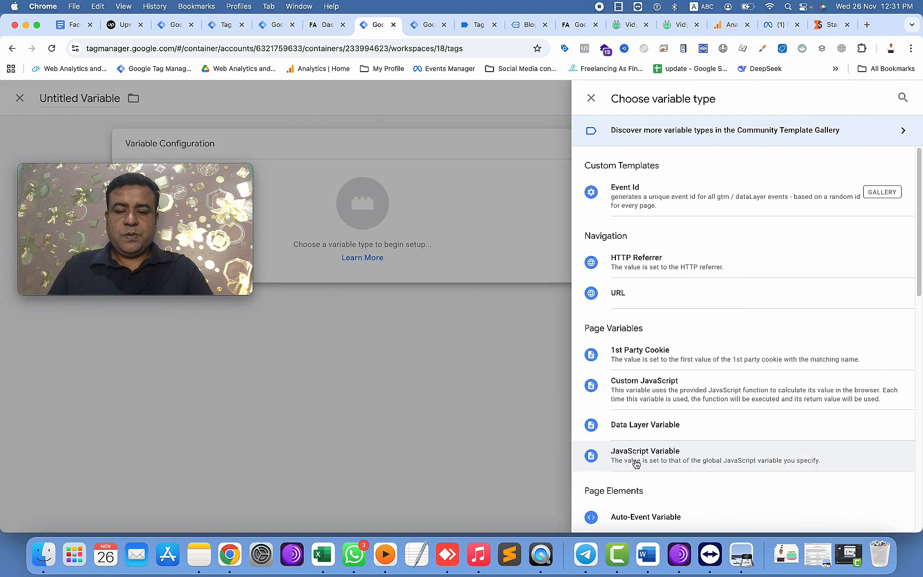
pyautogui.click(617, 394)
# - Enter a function returning Math.round(new Date().getTime() / 1000), name the variable "Event time - new" and save it
pyautogui.write('function() {   return Math.round(new Date().getTime() / 1000); }')
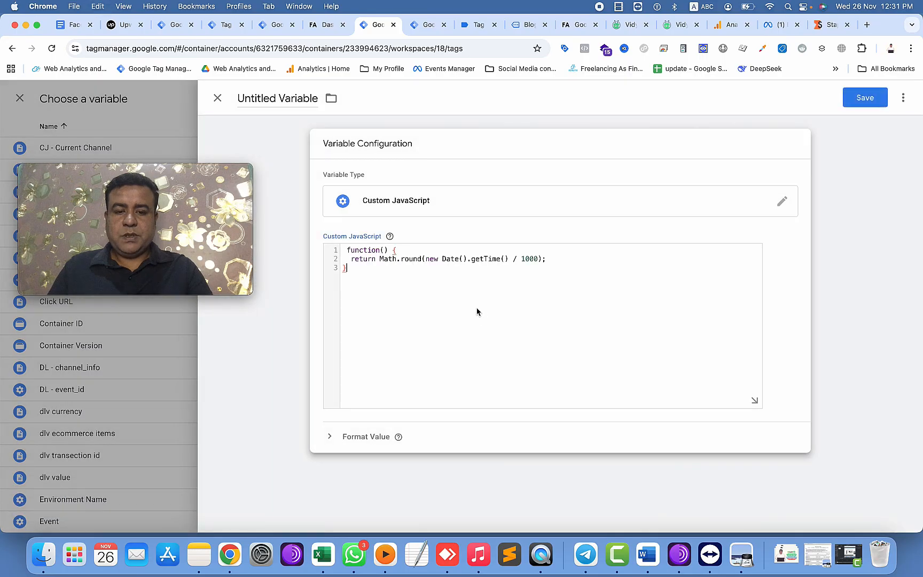
pyautogui.click(265, 101)
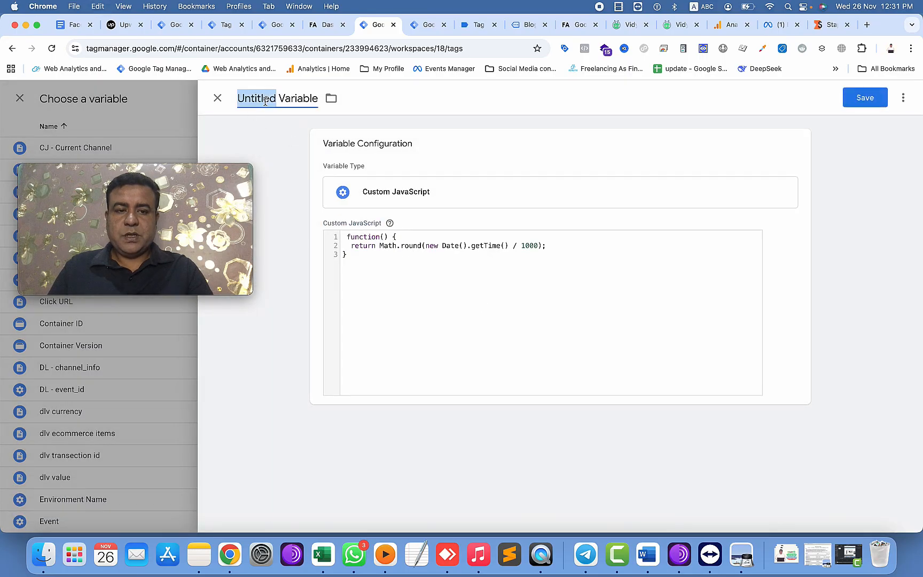
pyautogui.write('Event time')
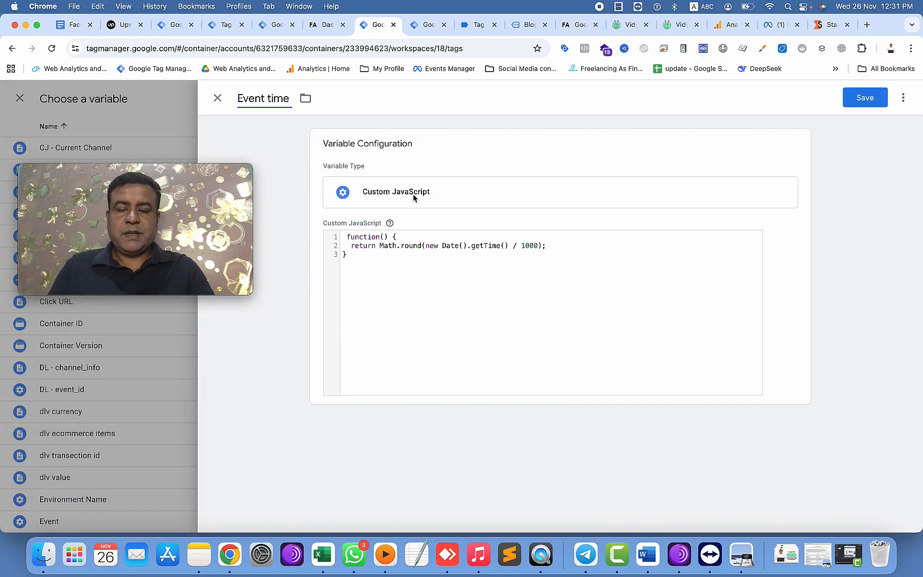
pyautogui.click(861, 101)
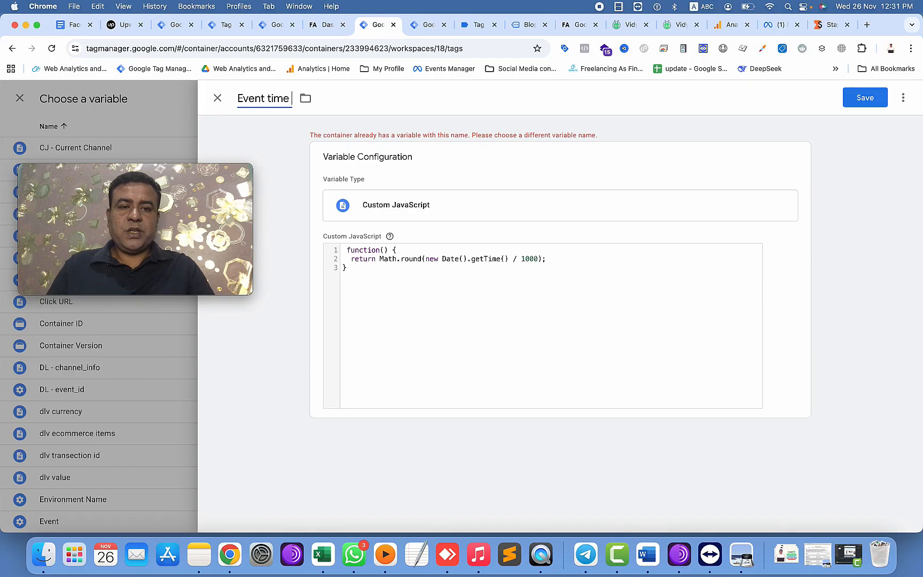
pyautogui.write('- new')
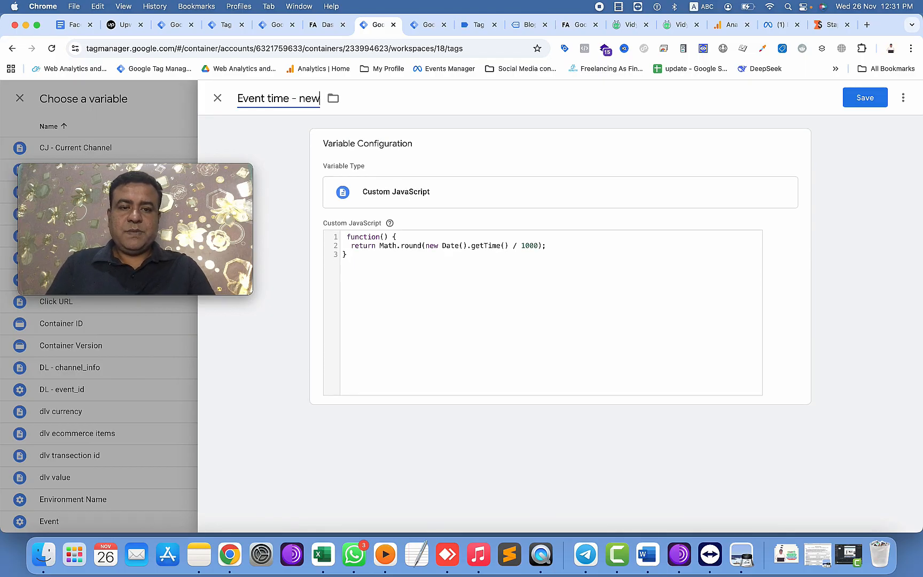
pyautogui.click(858, 102)
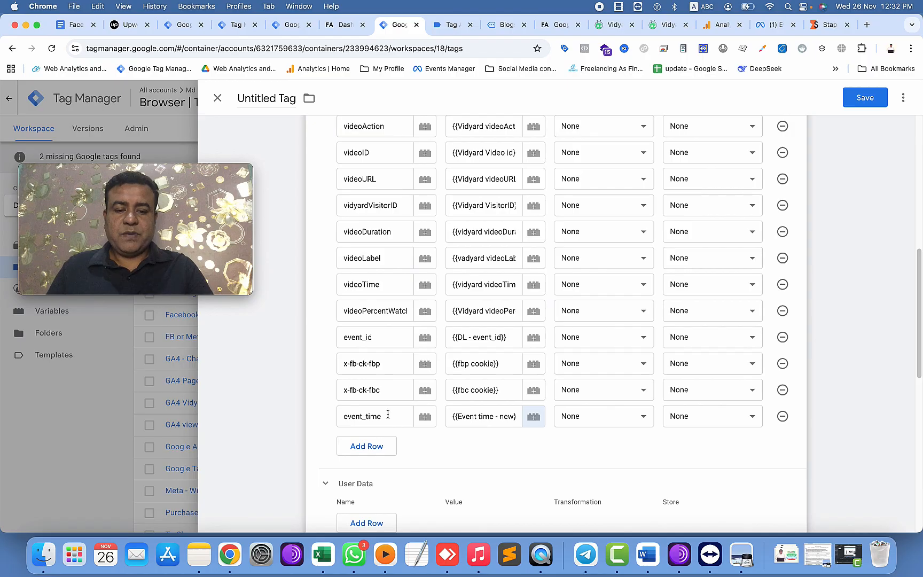
# - Assign the Fb Vidyard Viewo Trigger as the tag's firing trigger
pyautogui.scroll(-6, 388, 414)
pyautogui.scroll(-4, 388, 419)
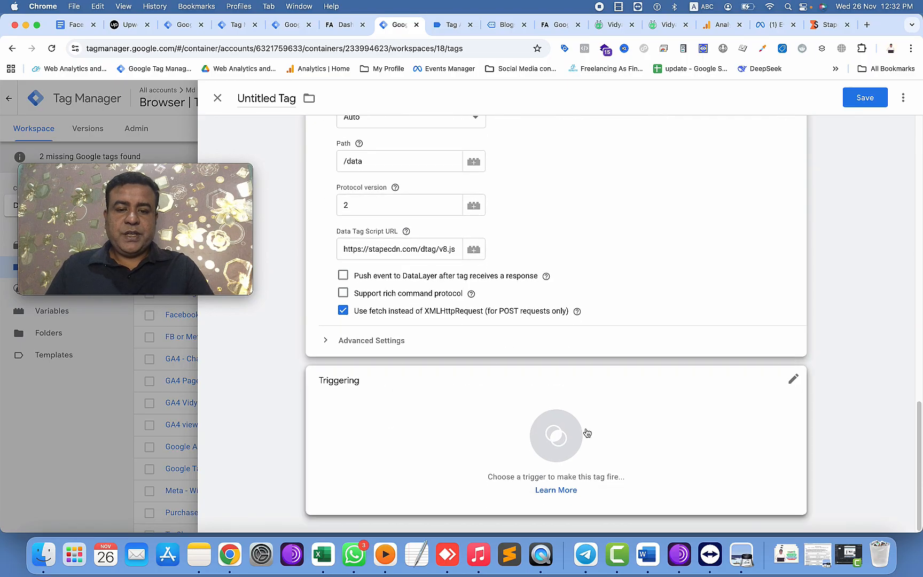
pyautogui.click(554, 440)
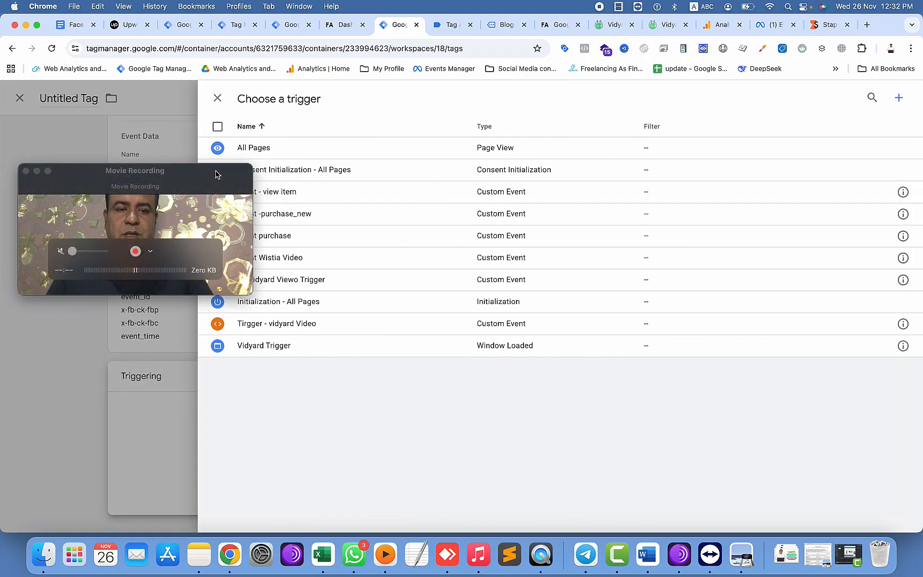
pyautogui.moveTo(248, 173); pyautogui.dragTo(717, 139)
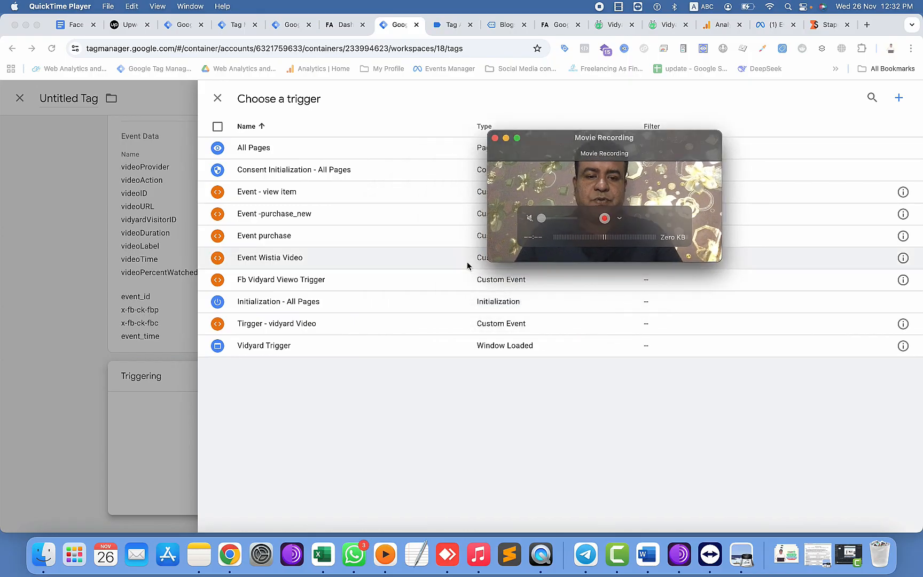
pyautogui.click(265, 279)
# - Name the tag "Data Tag - Vidyard Video" and save it
pyautogui.click(276, 96)
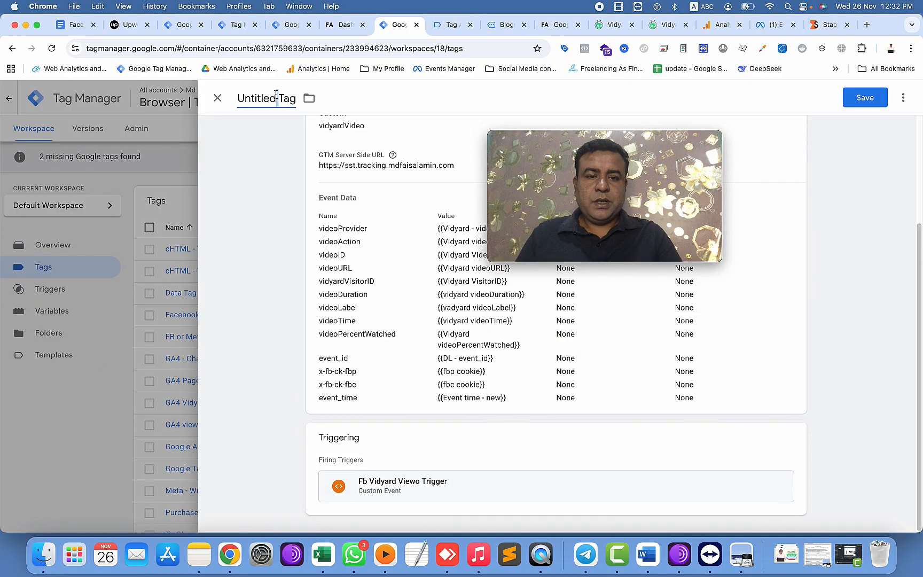
pyautogui.write('Data Tag')
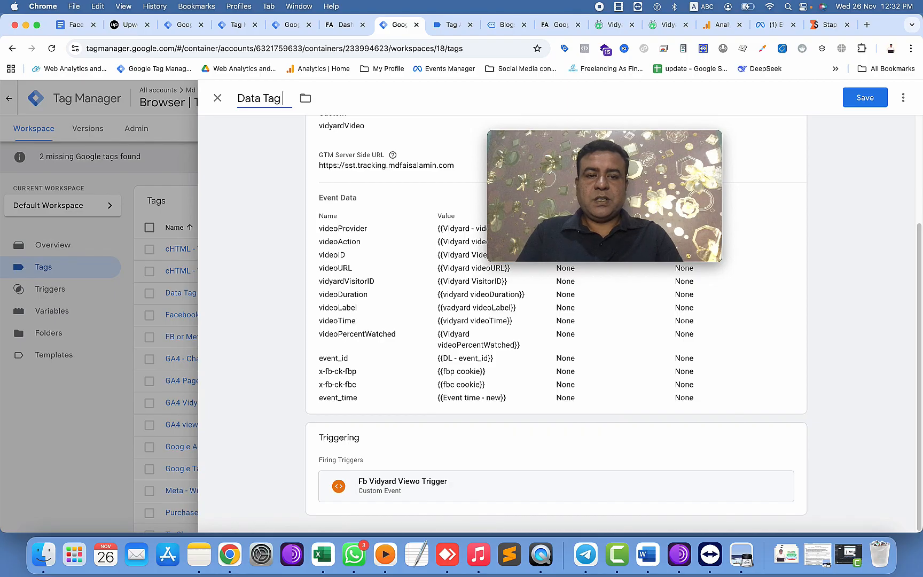
pyautogui.write(' - Vidyard V')
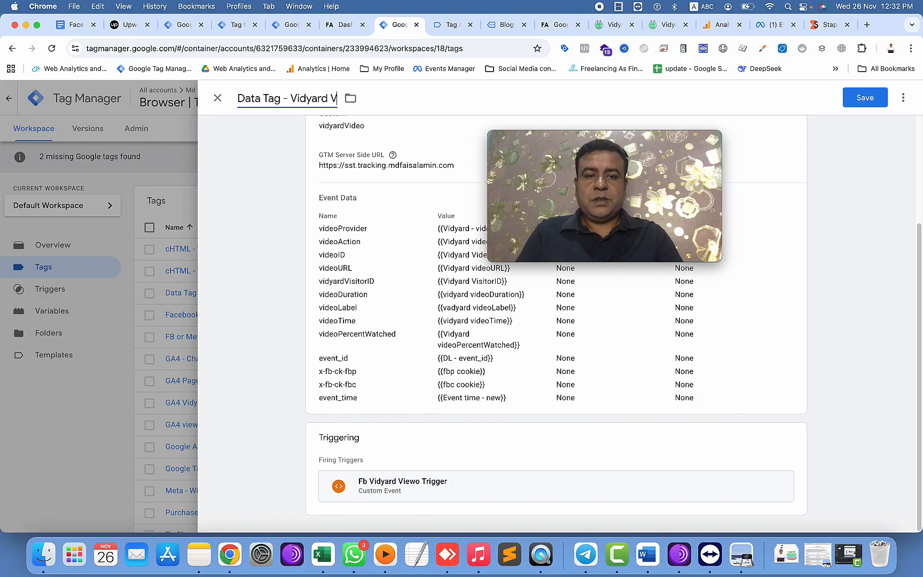
pyautogui.write('ideo')
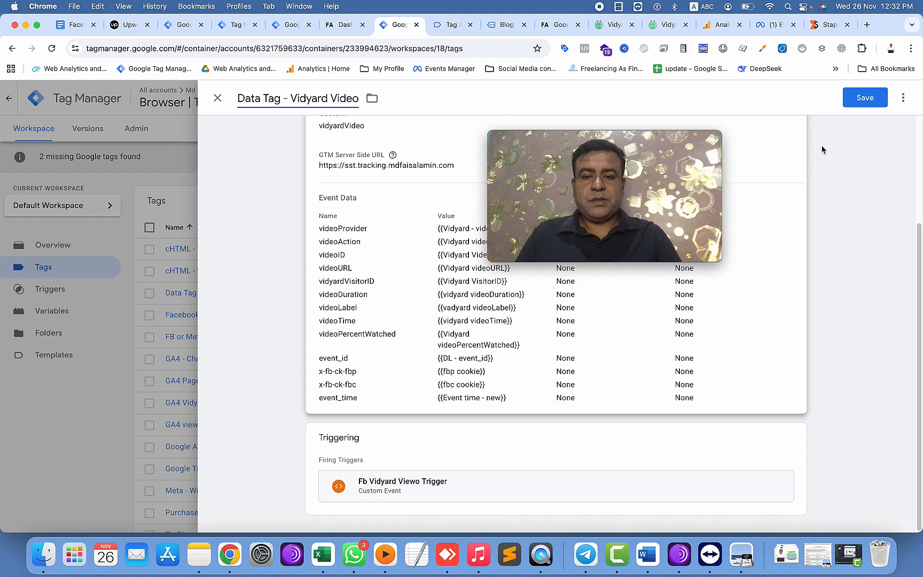
pyautogui.click(854, 99)
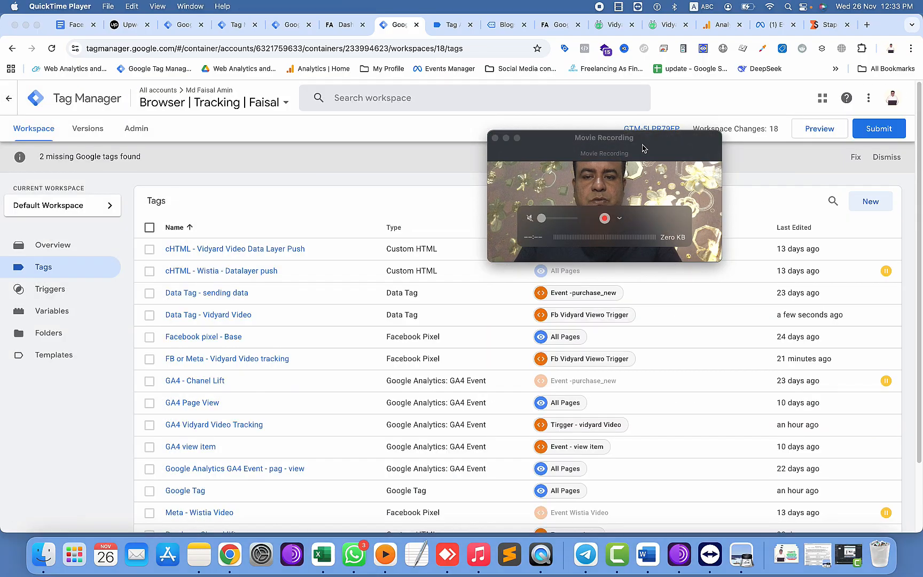
# - Start preview mode for both the browser container and the server container
pyautogui.moveTo(603, 134); pyautogui.dragTo(280, 134)
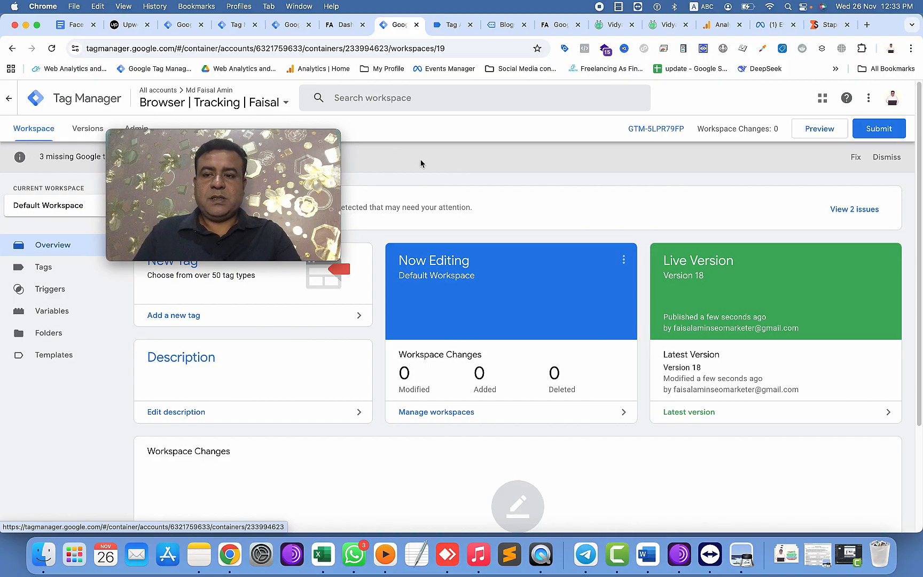
pyautogui.click(812, 137)
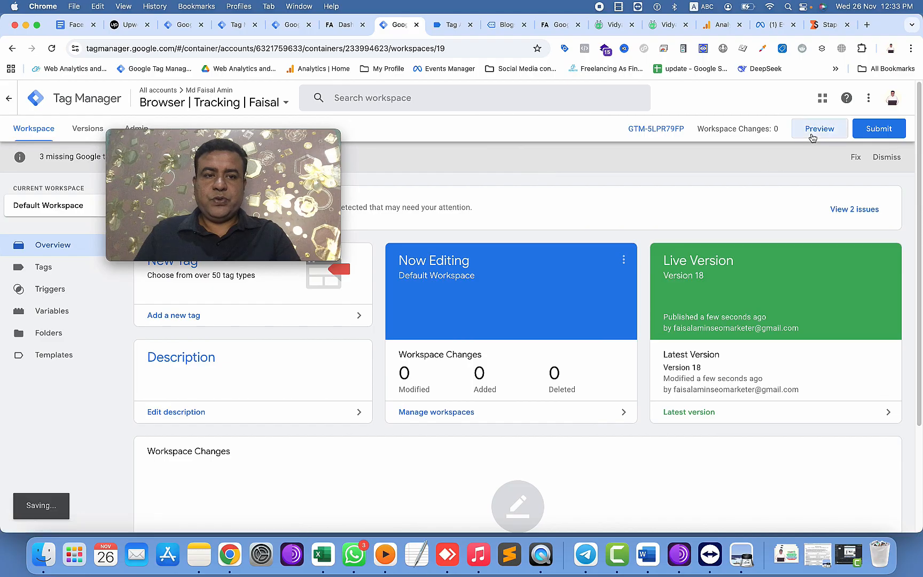
pyautogui.click(276, 27)
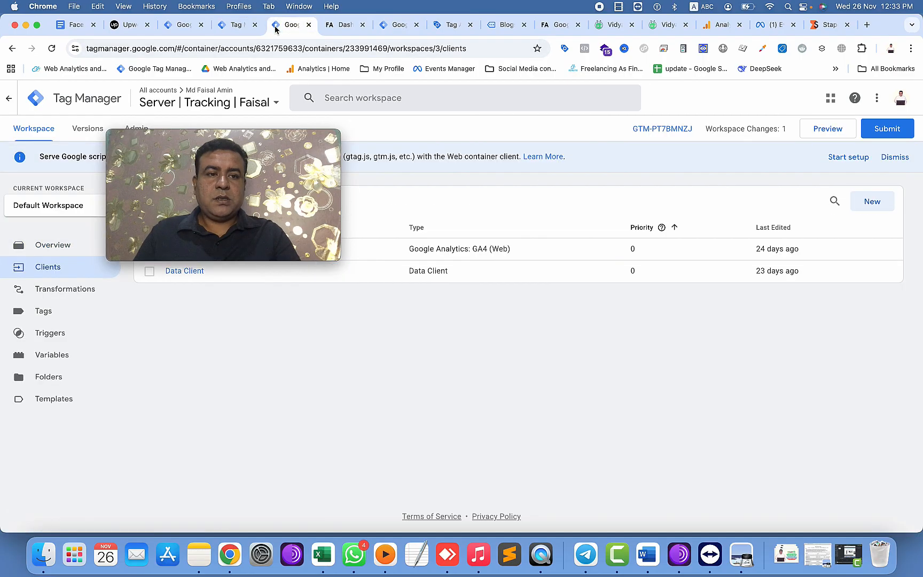
pyautogui.click(829, 130)
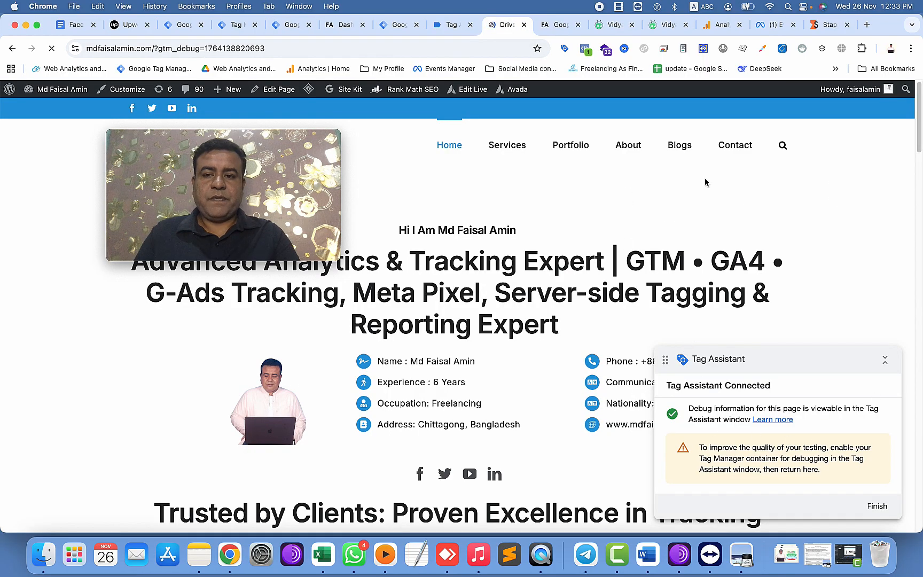
# - Play the Vidyard video on the website's Blogs page and check the fired tags in Tag Assistant
pyautogui.click(680, 146)
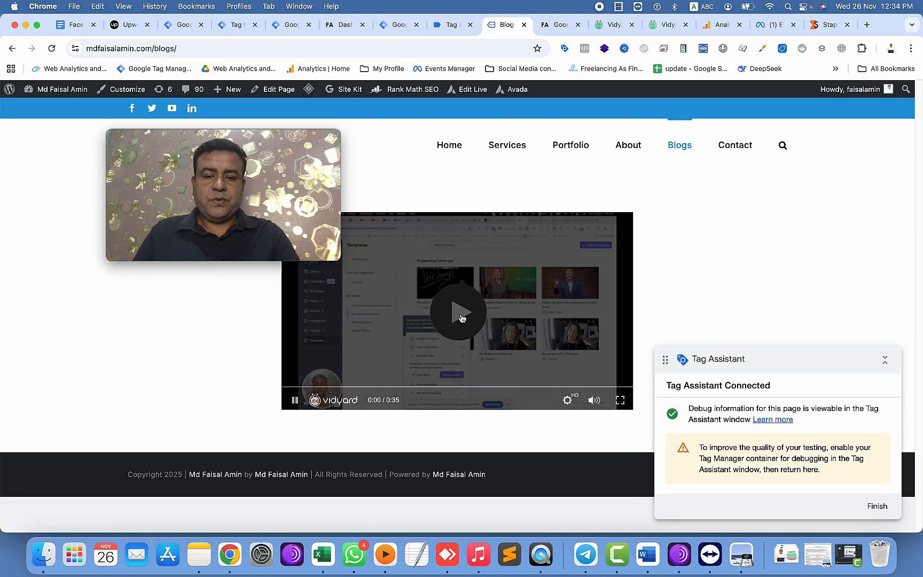
pyautogui.click(461, 315)
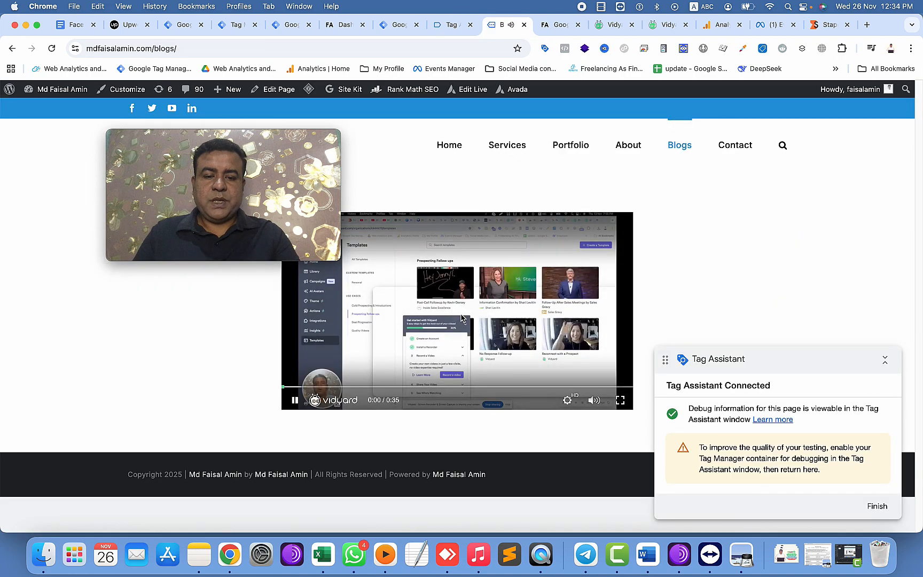
pyautogui.click(447, 30)
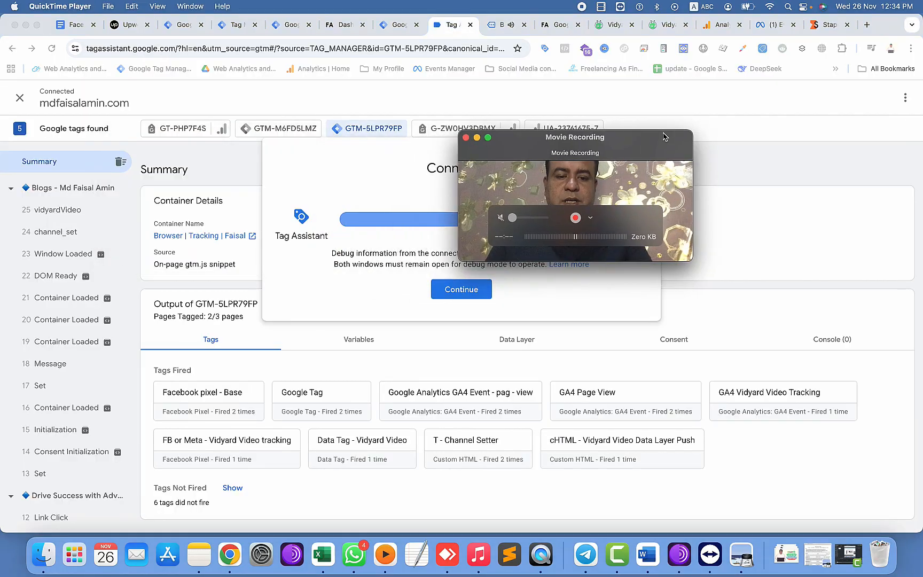
pyautogui.moveTo(661, 136); pyautogui.dragTo(702, 122)
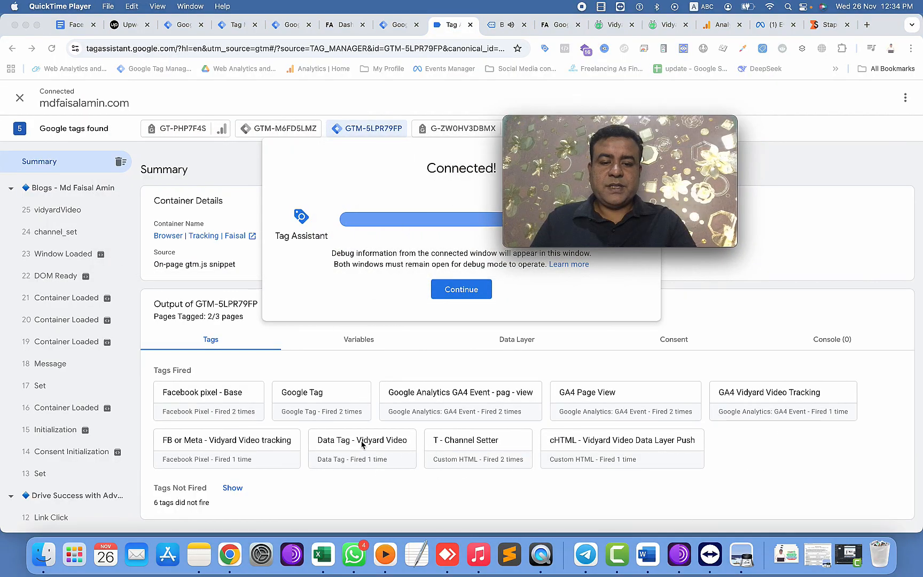
pyautogui.click(465, 290)
pyautogui.click(465, 289)
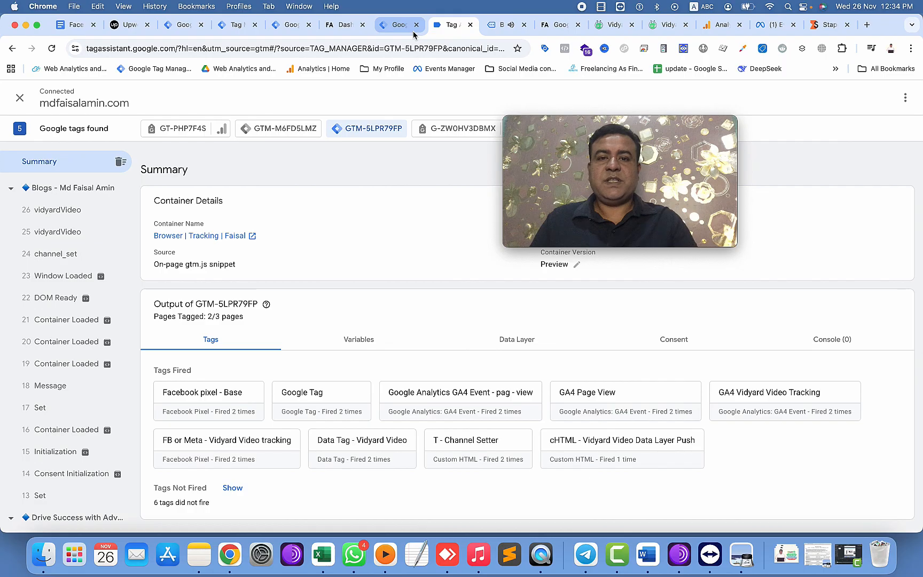
# - Open the third vidyardVideo event in the server container's preview and examine the event data parameters it received
pyautogui.click(288, 26)
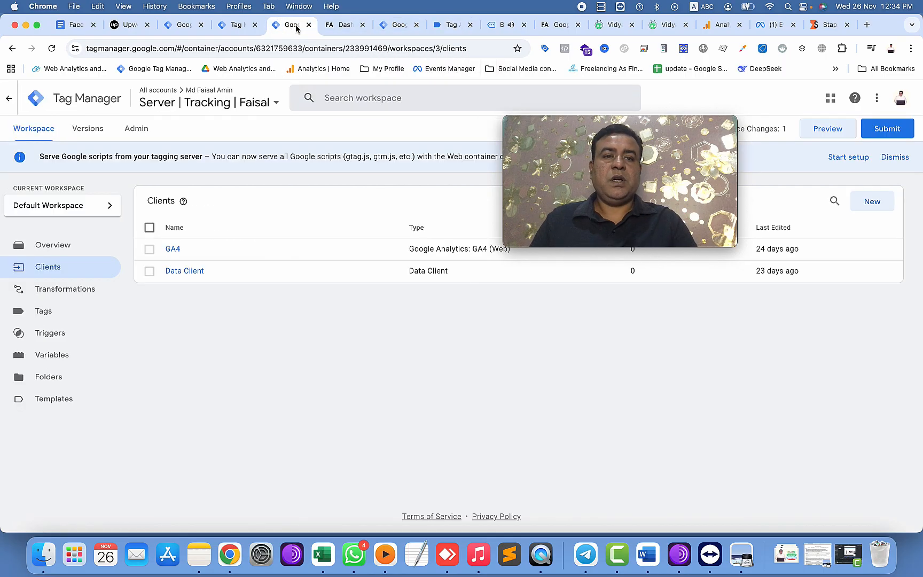
pyautogui.click(235, 25)
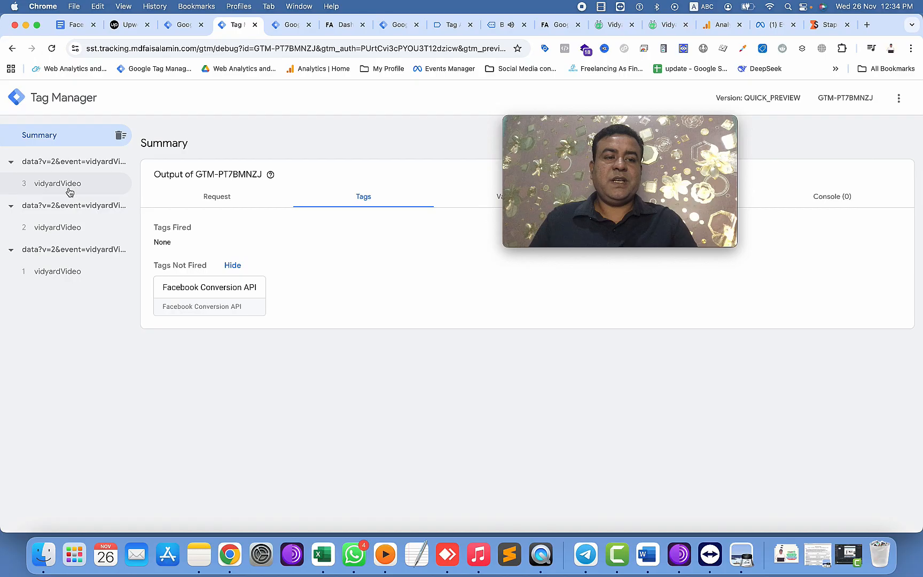
pyautogui.click(67, 188)
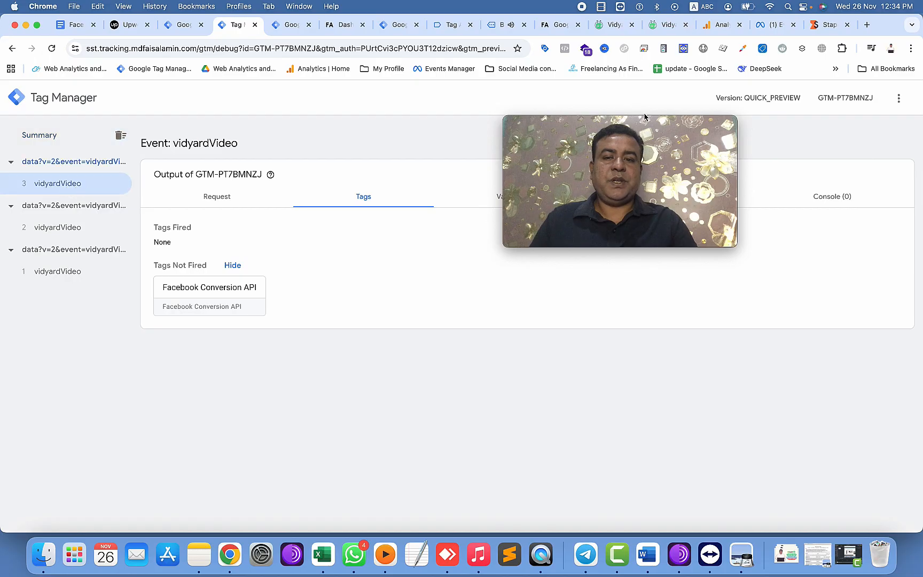
pyautogui.moveTo(681, 129); pyautogui.dragTo(344, 105)
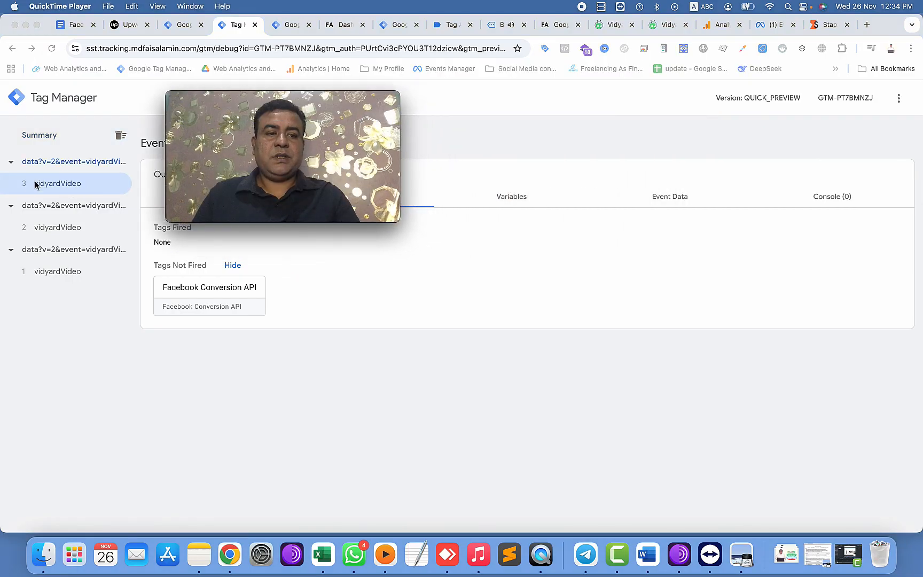
pyautogui.click(660, 198)
pyautogui.click(660, 199)
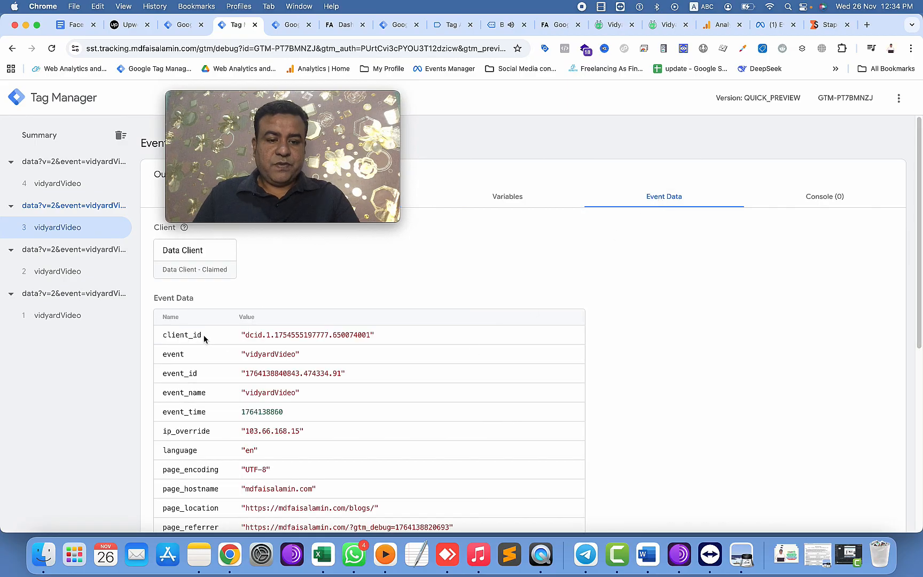
pyautogui.moveTo(204, 336); pyautogui.dragTo(184, 336)
pyautogui.scroll(-2, 323, 373)
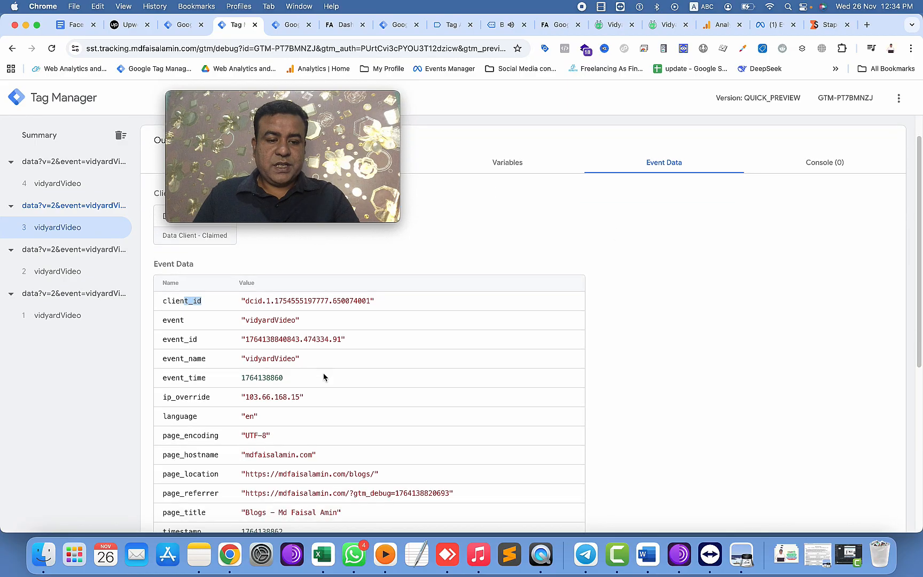
pyautogui.scroll(-10, 324, 376)
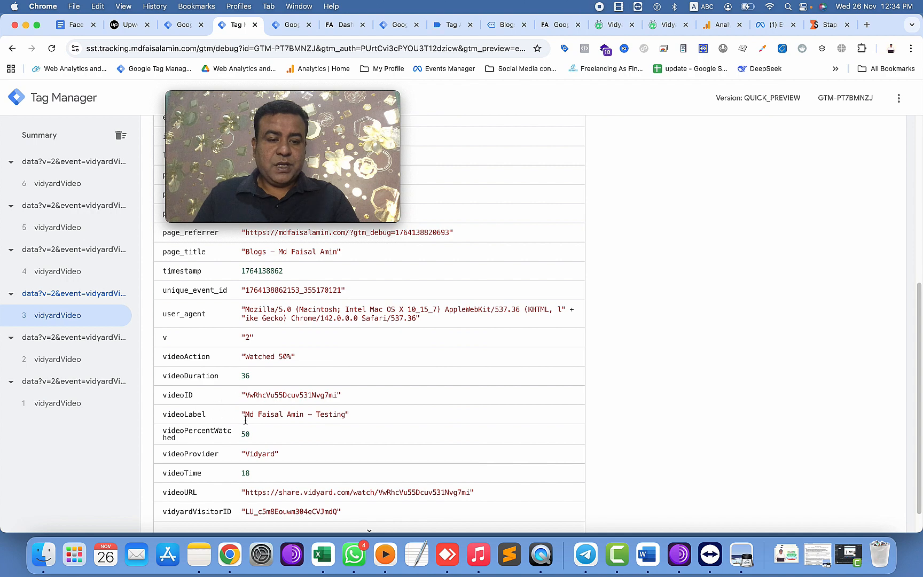
# - Examine the rest of the third vidyardVideo event's data and the sixth vidyardVideo event's data in the server preview
pyautogui.scroll(-3, 245, 420)
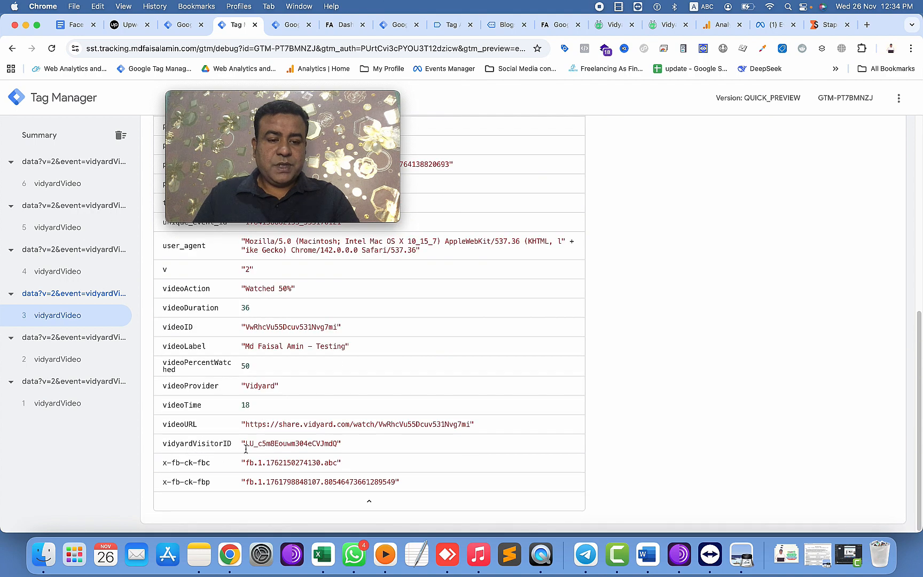
pyautogui.click(80, 187)
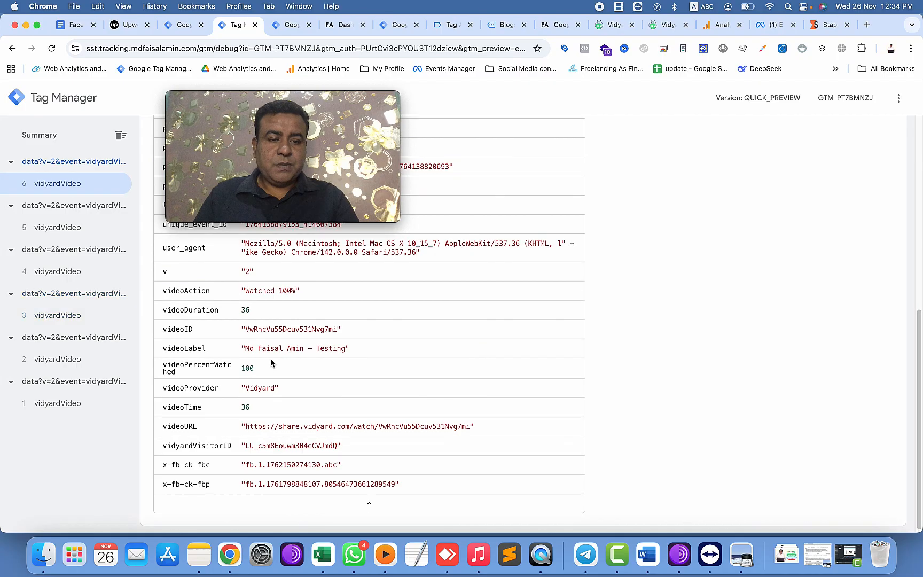
pyautogui.scroll(5, 326, 385)
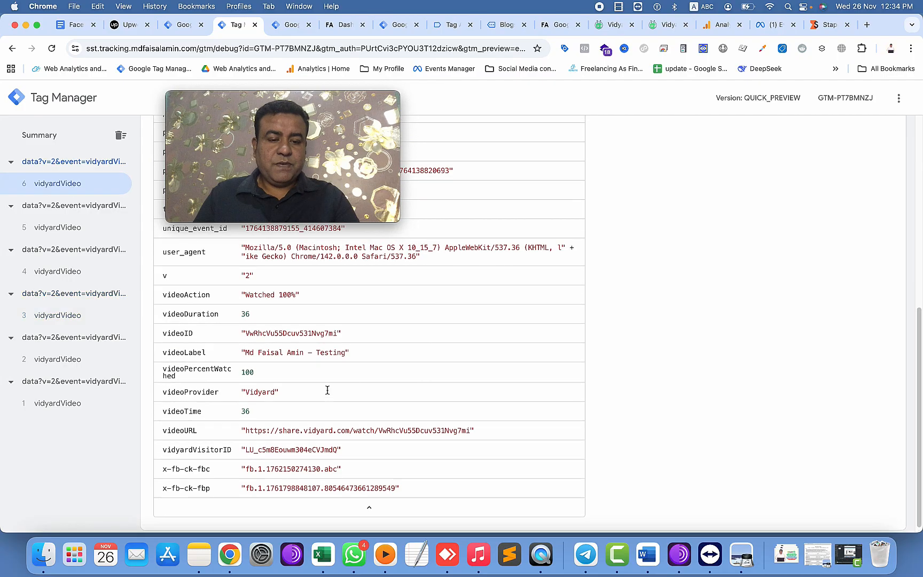
pyautogui.scroll(7, 327, 389)
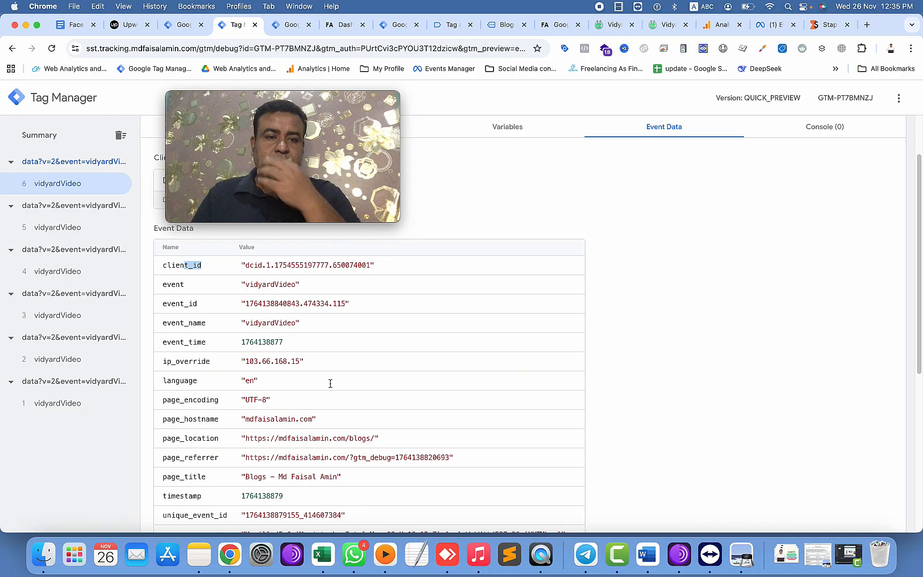
# - Create a new tag in the server container with the Facebook Conversion API tag type
pyautogui.click(289, 25)
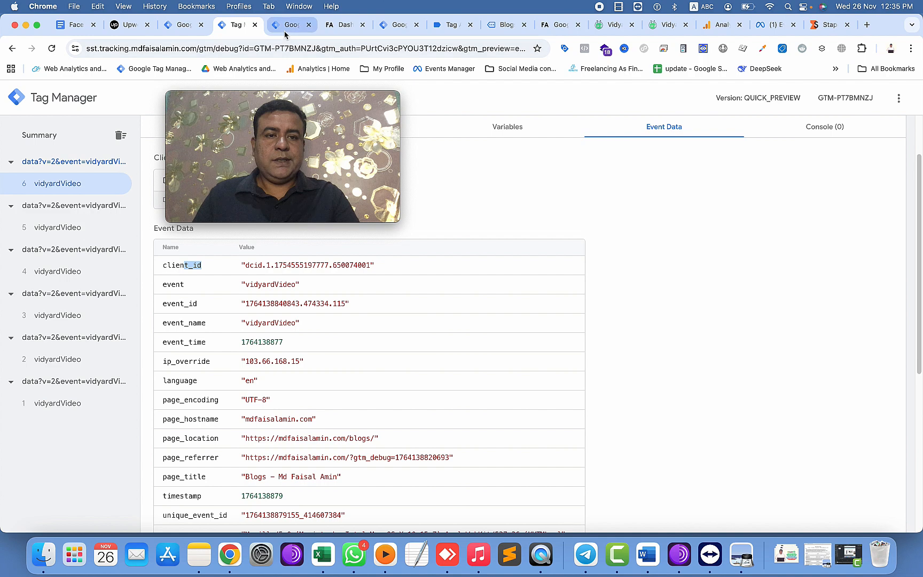
pyautogui.moveTo(378, 109); pyautogui.dragTo(644, 106)
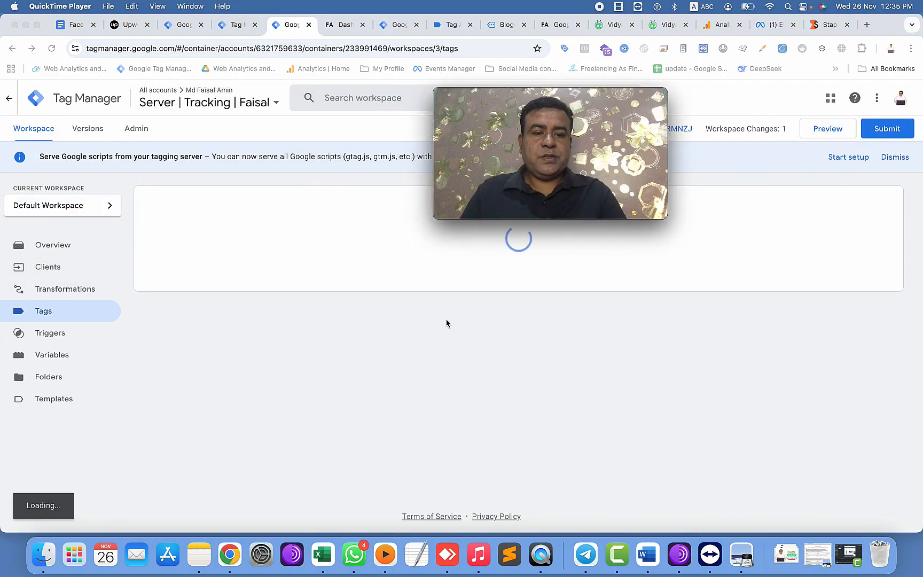
pyautogui.click(872, 201)
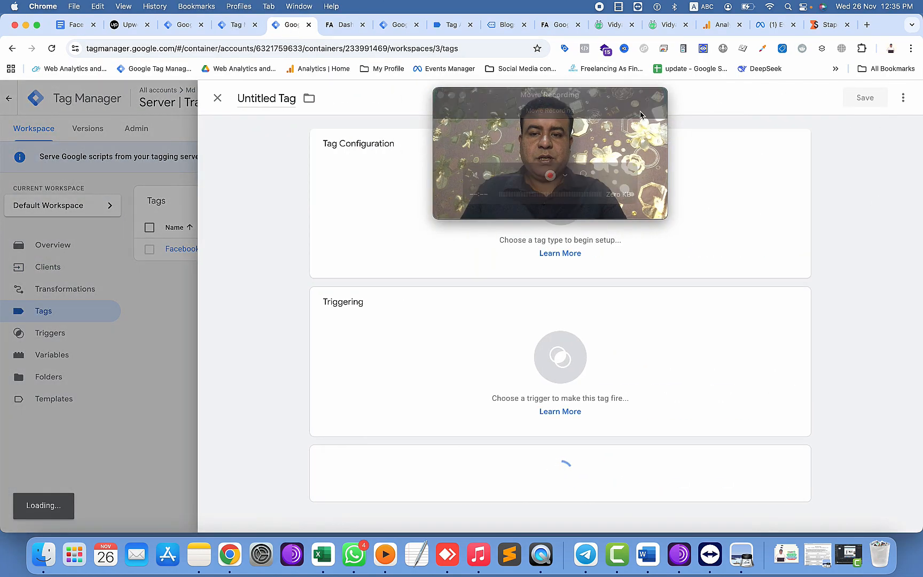
pyautogui.moveTo(640, 114); pyautogui.dragTo(249, 134)
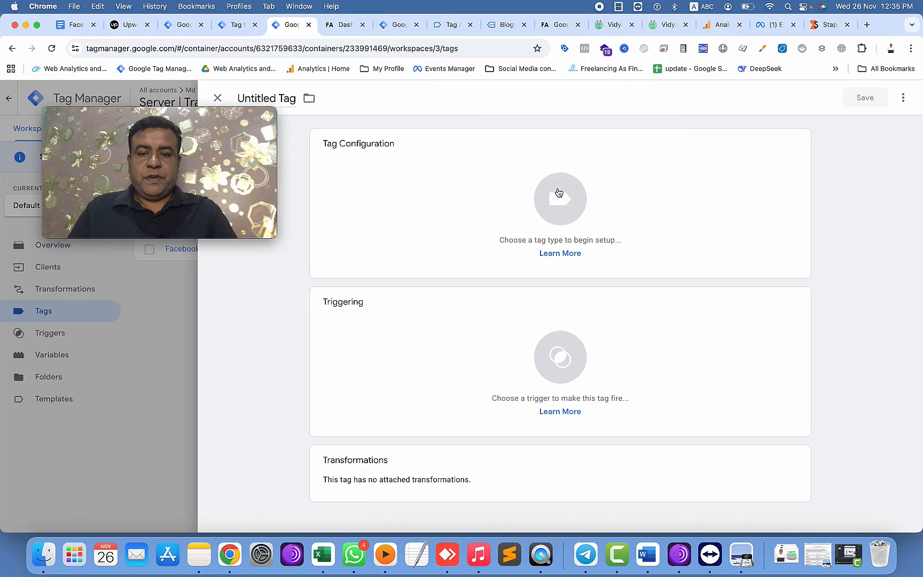
pyautogui.click(560, 196)
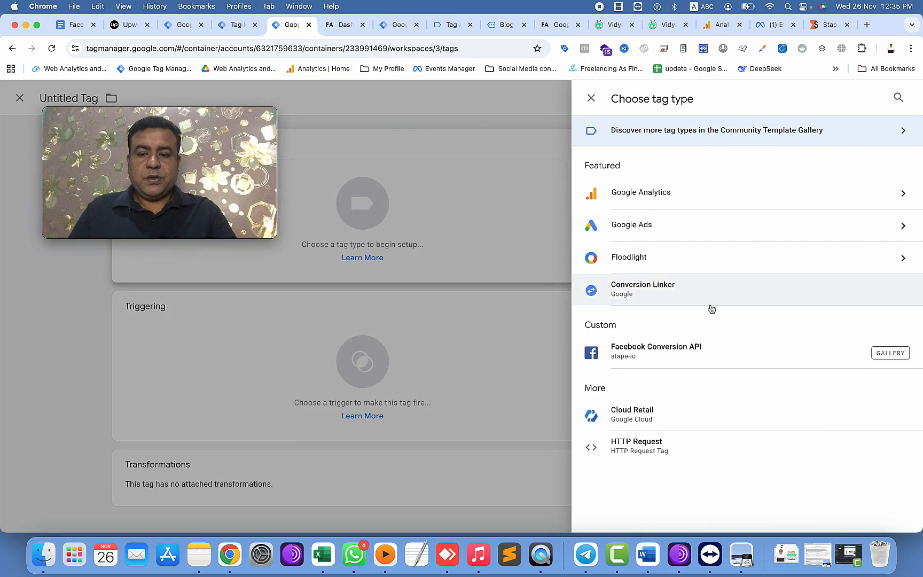
pyautogui.click(659, 353)
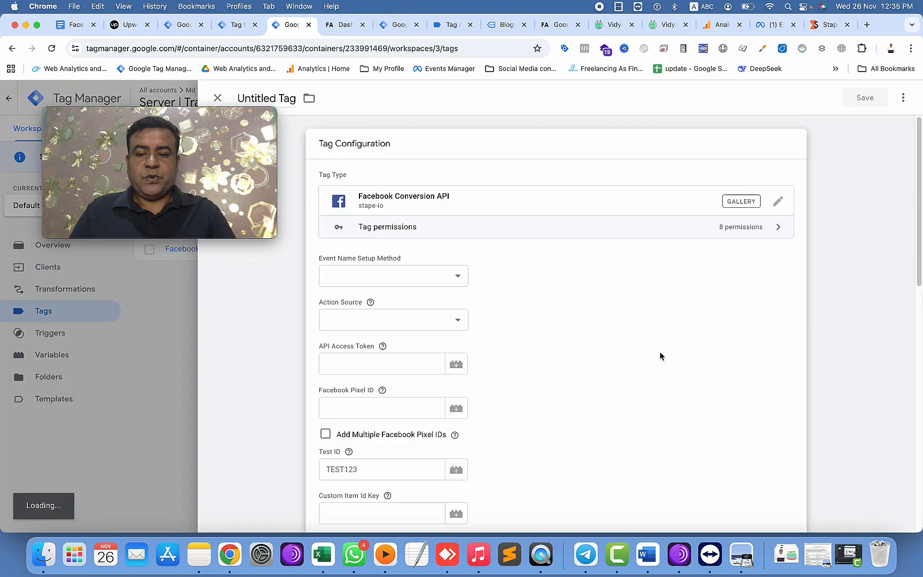
# - Use Inherit from client as the event name setup method and Website as the action source
pyautogui.click(435, 266)
pyautogui.click(533, 290)
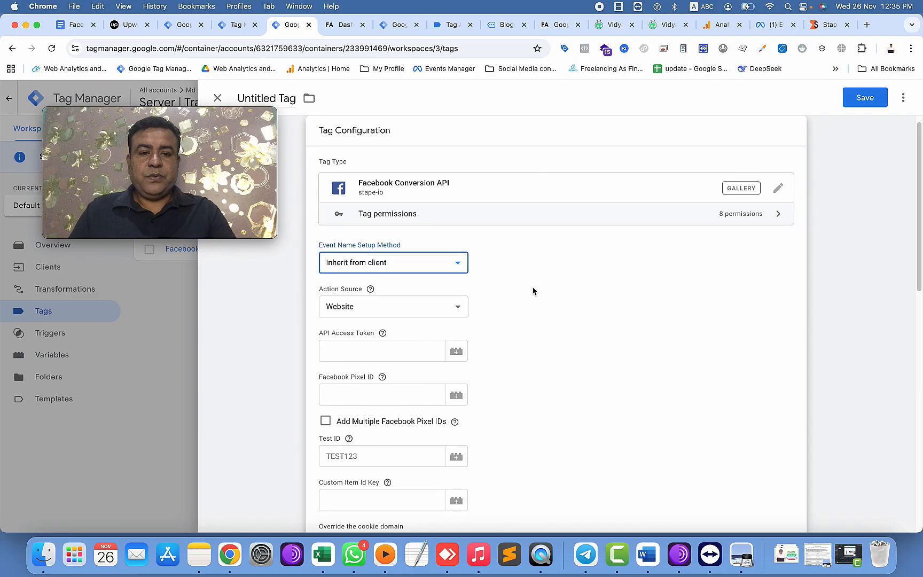
pyautogui.press('Tab')
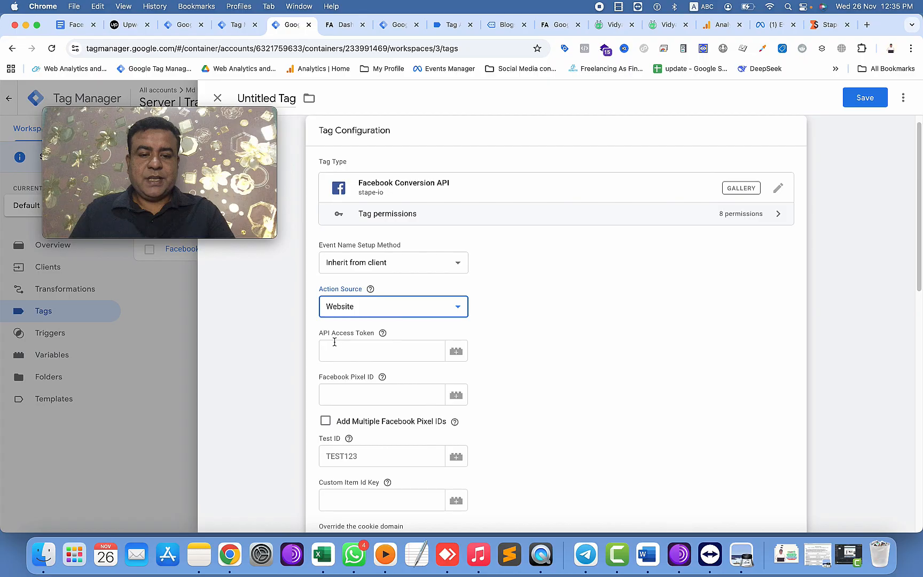
# - Switch to Meta Events Manager and open the dataset selection for a Dataset Quality API access token in the current dataset's settings
pyautogui.click(769, 25)
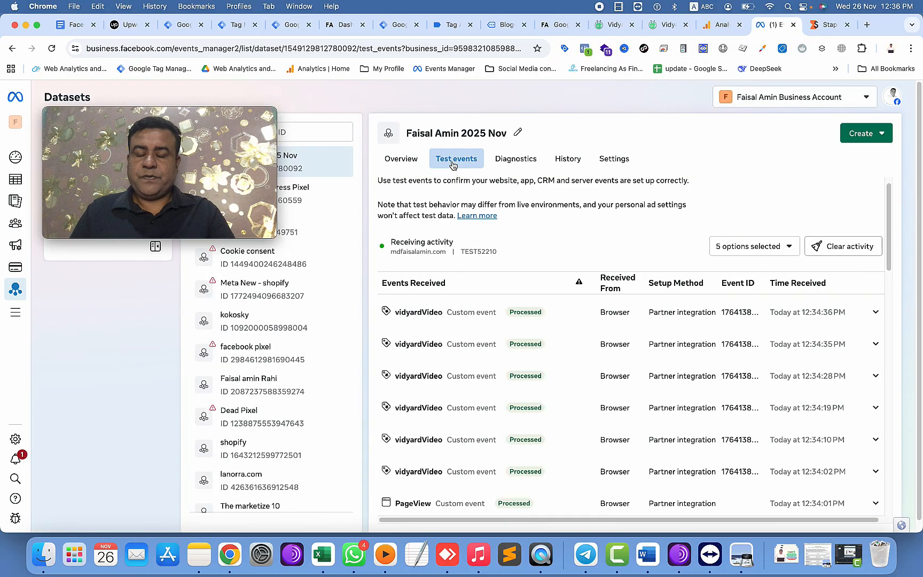
pyautogui.click(613, 162)
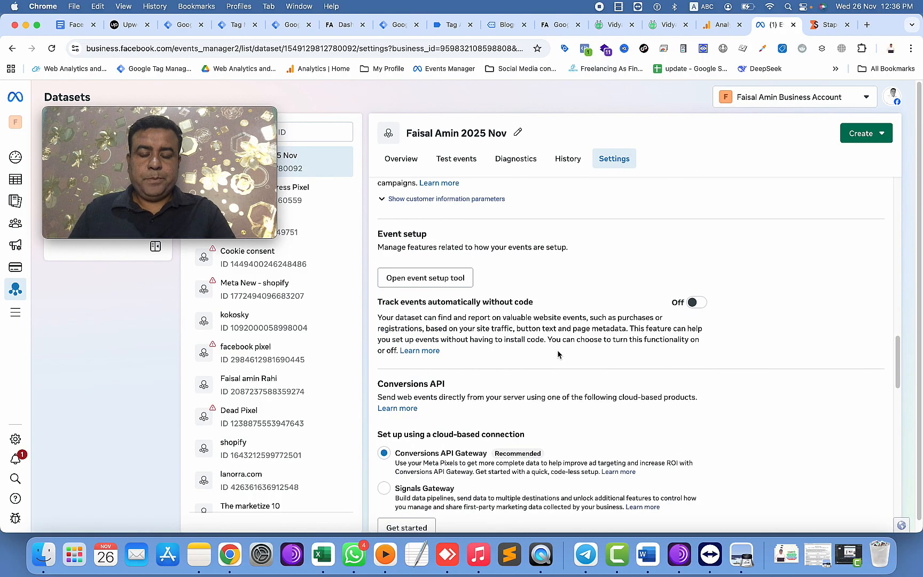
pyautogui.scroll(-5, 557, 354)
pyautogui.click(429, 387)
pyautogui.click(440, 308)
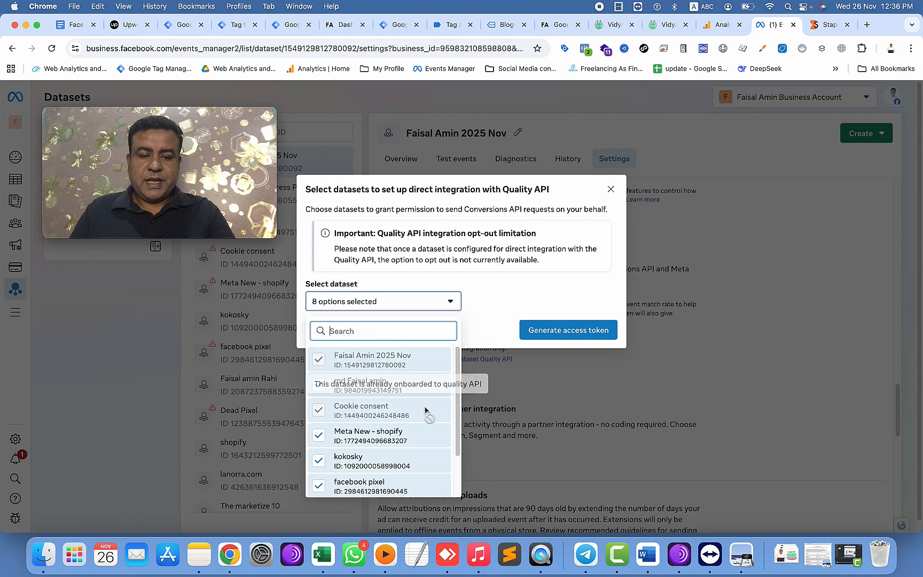
# - Deselect the Meta New - shopify, kokosky, facebook pixel and shopify datasets, plus the personally named one between the last two
pyautogui.scroll(-2, 426, 410)
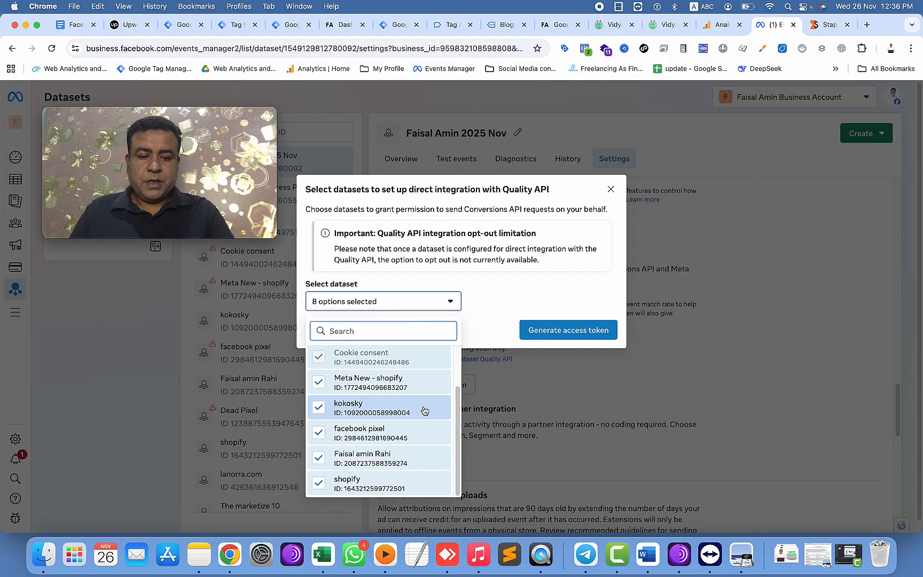
pyautogui.scroll(2, 321, 386)
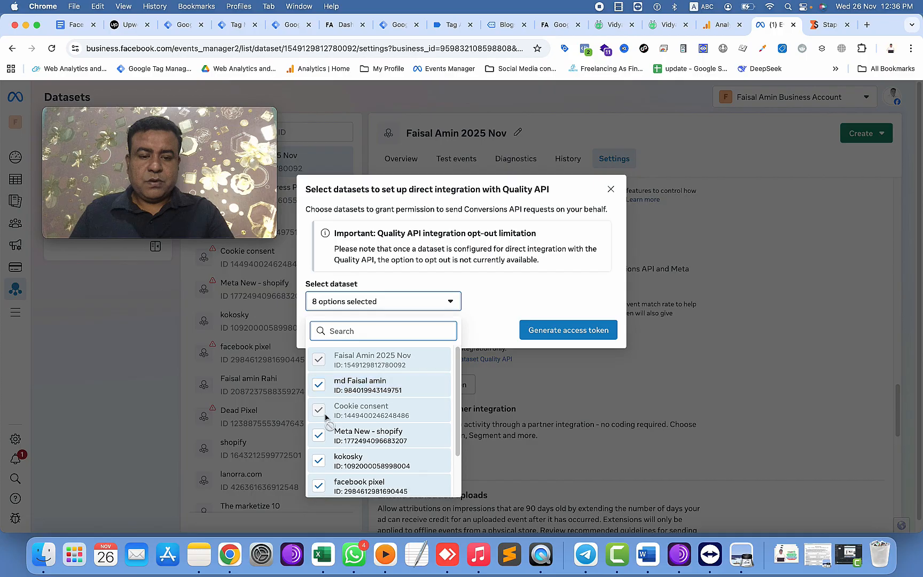
pyautogui.click(322, 411)
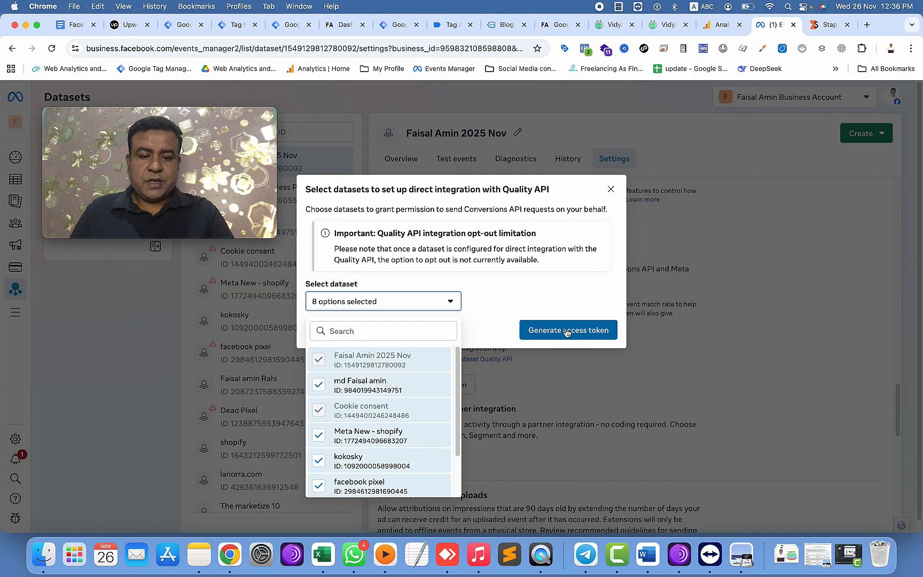
pyautogui.scroll(-1, 331, 454)
pyautogui.click(322, 419)
pyautogui.click(322, 443)
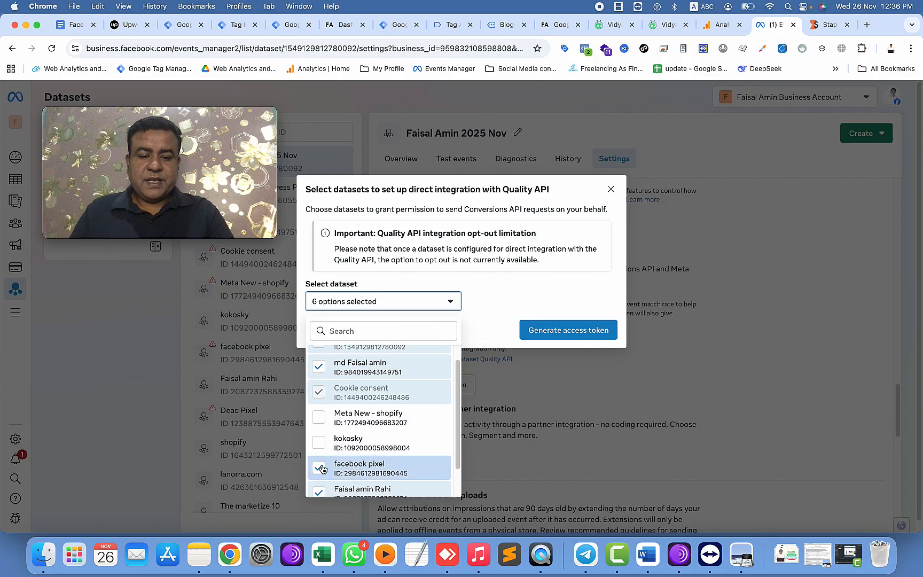
pyautogui.click(321, 469)
pyautogui.scroll(-1, 331, 465)
pyautogui.click(322, 458)
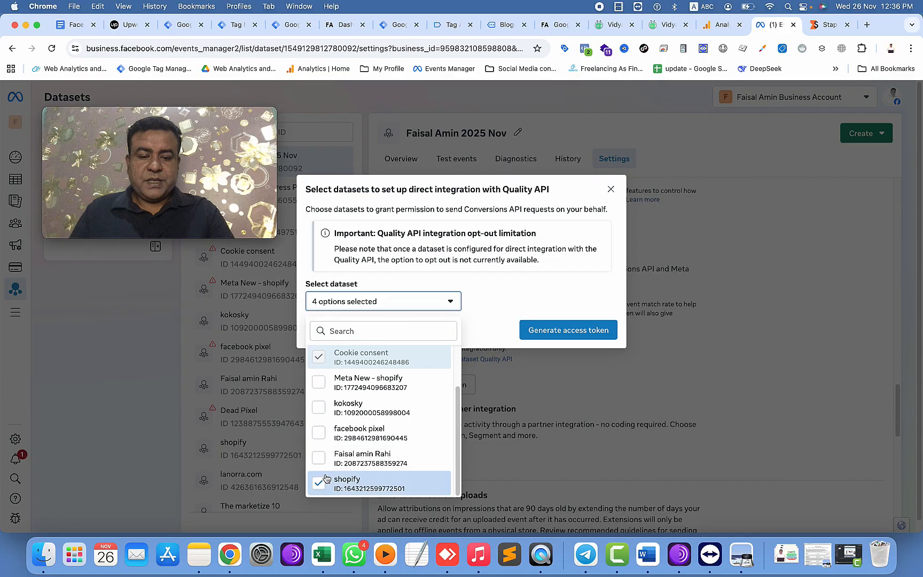
pyautogui.click(322, 482)
pyautogui.scroll(2, 341, 454)
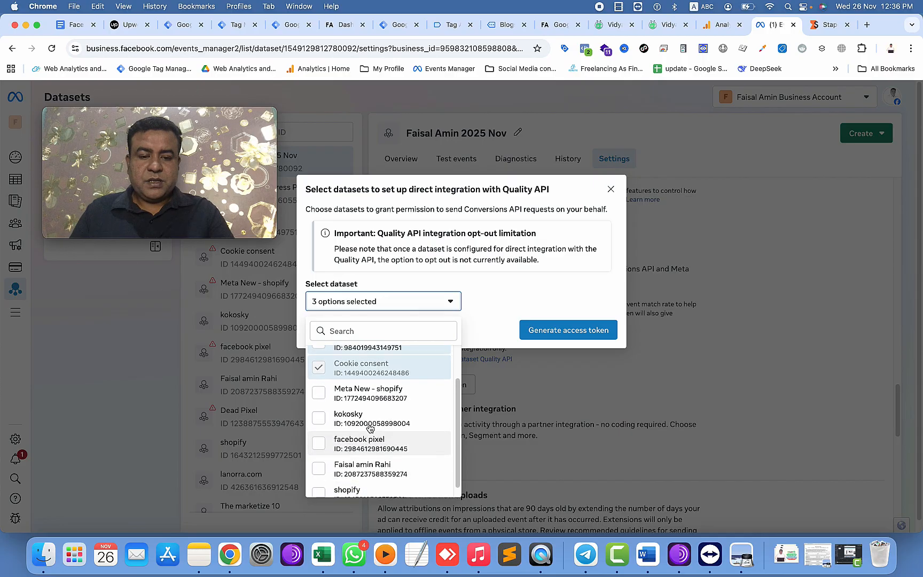
# - Generate and copy the access token, and paste it as the API Access Token of the Facebook Conversion API tag in Tag Manager
pyautogui.click(554, 330)
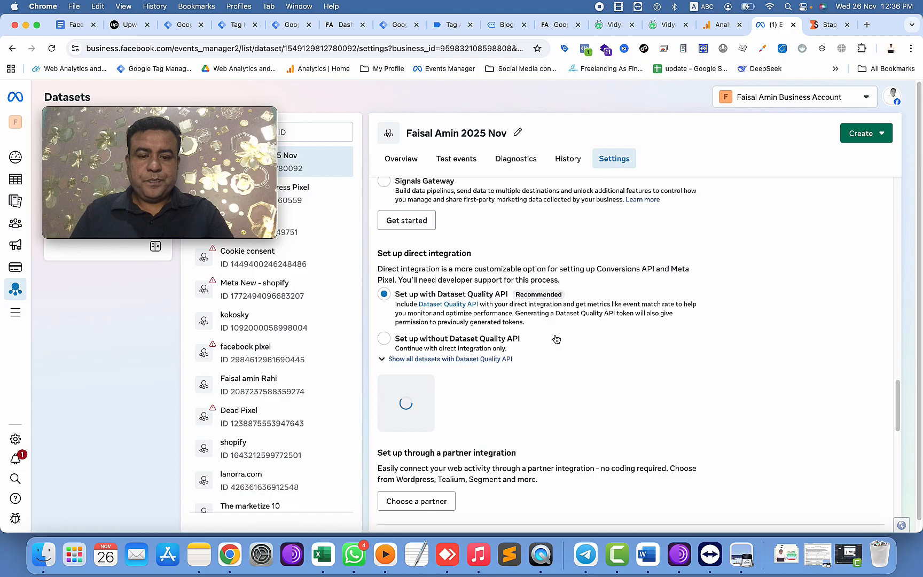
pyautogui.click(502, 436)
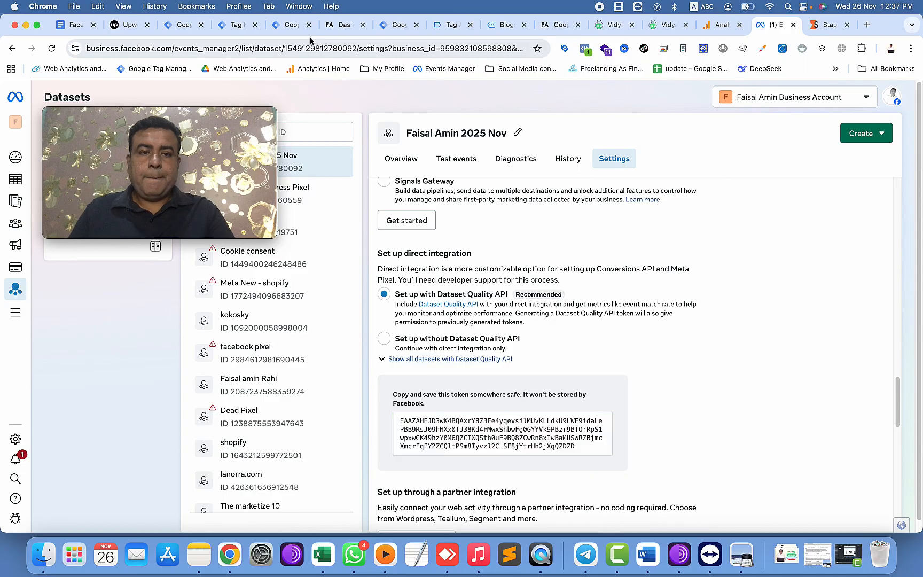
pyautogui.click(297, 27)
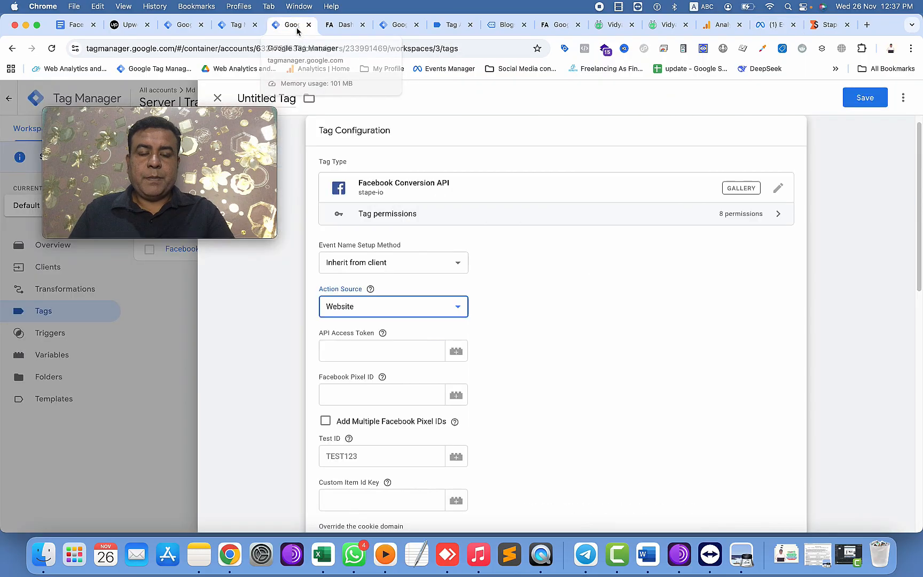
pyautogui.click(332, 355)
pyautogui.press('cmd+v')
# - Copy the dataset ID from the Events Manager settings and paste it as the tag's Facebook Pixel ID
pyautogui.click(358, 395)
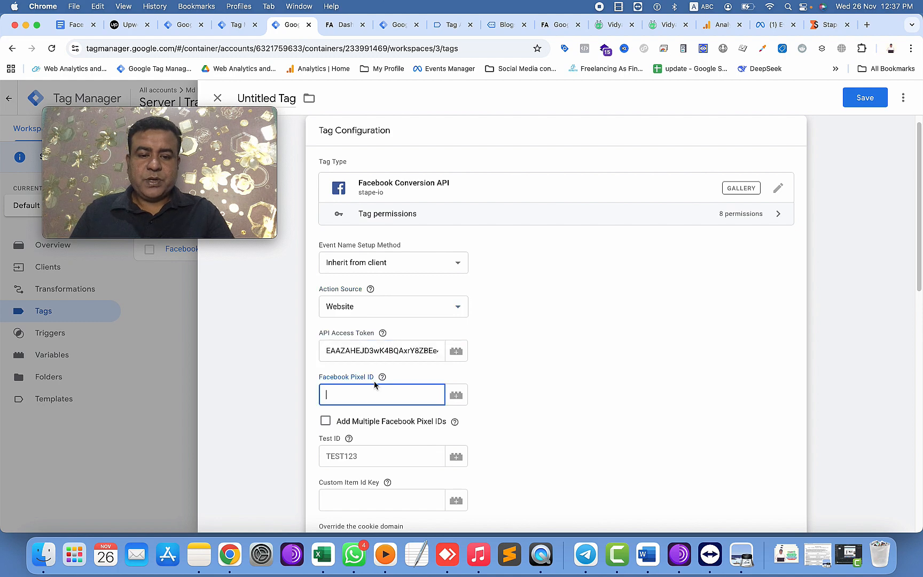
pyautogui.click(772, 33)
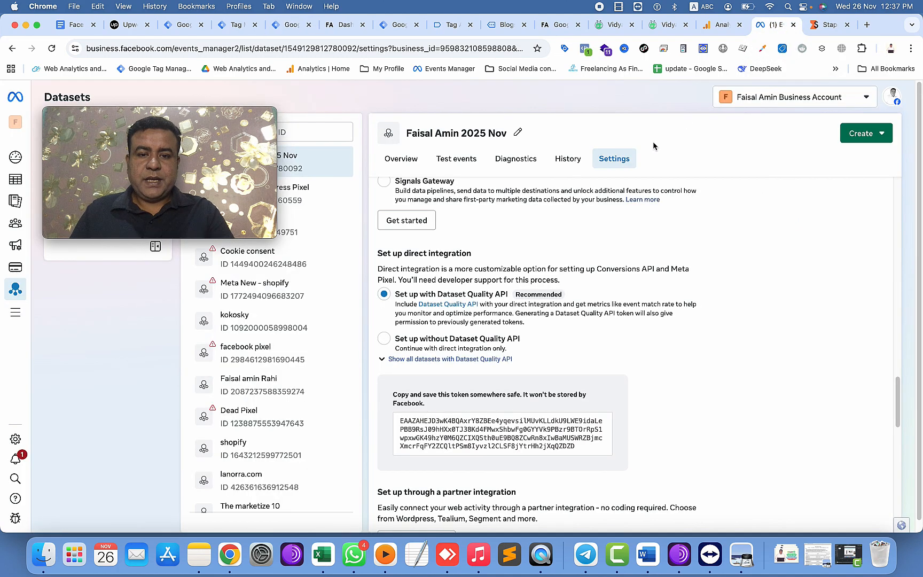
pyautogui.scroll(-10, 490, 297)
pyautogui.scroll(1, 490, 297)
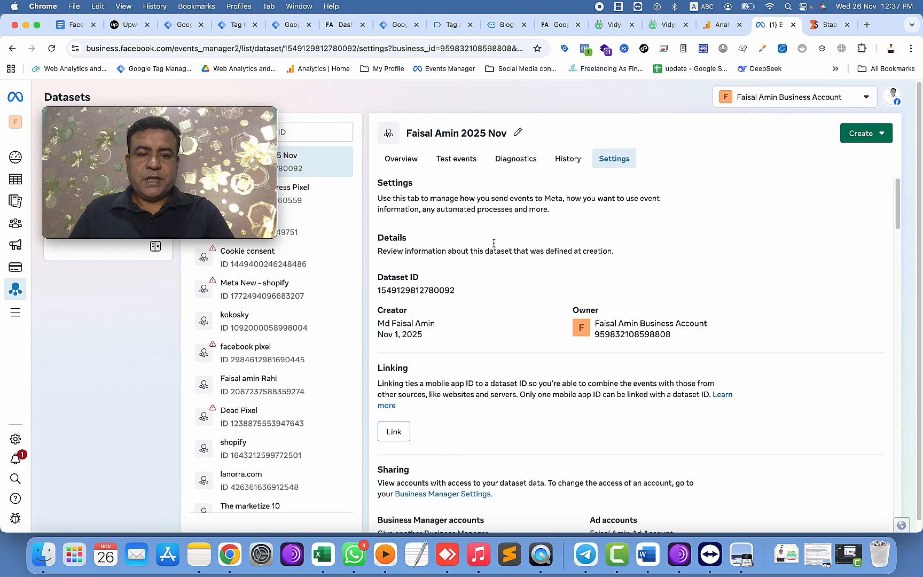
pyautogui.moveTo(463, 292); pyautogui.dragTo(381, 294)
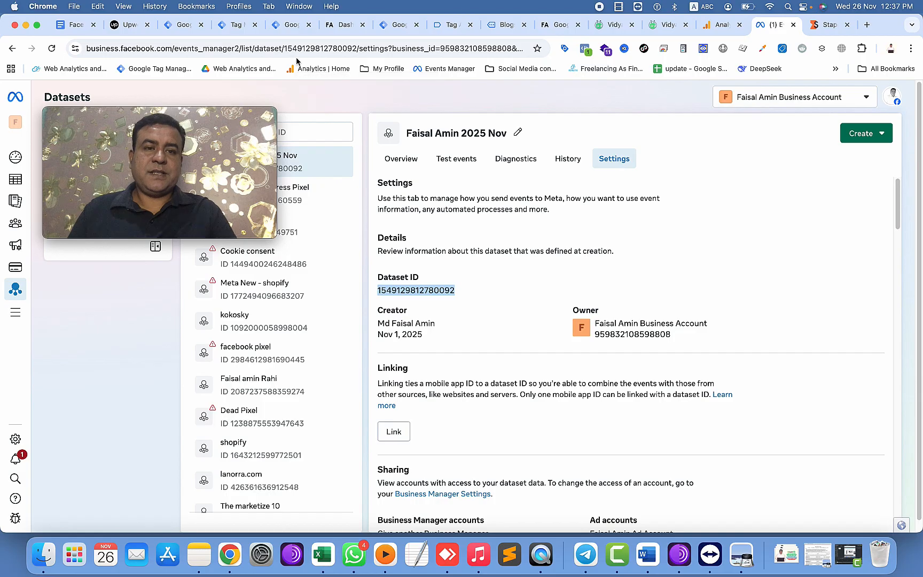
pyautogui.click(292, 28)
pyautogui.click(380, 394)
pyautogui.press('super+v')
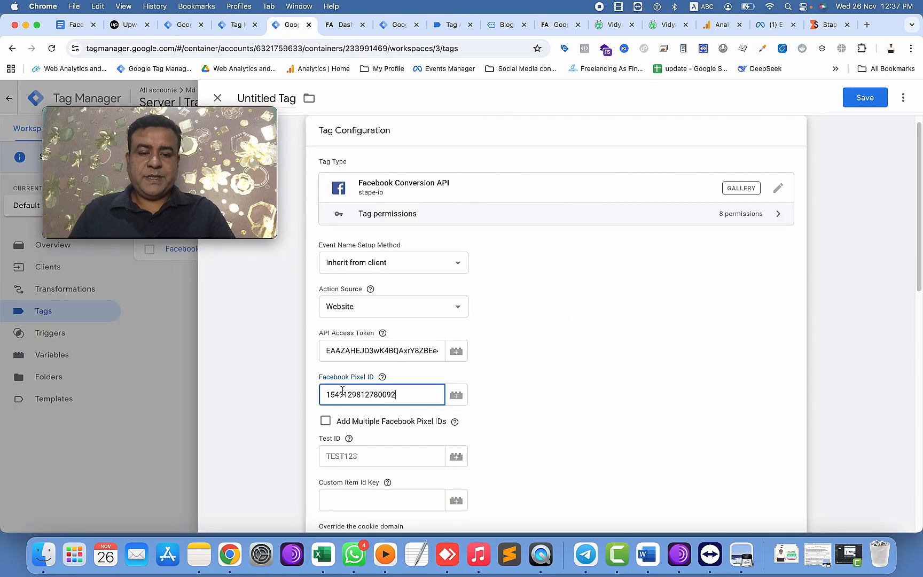
pyautogui.click(678, 372)
# - Copy the test code TEST52210 from the dataset's test events in Events Manager into the tag's Test ID
pyautogui.scroll(-3, 679, 372)
pyautogui.click(417, 377)
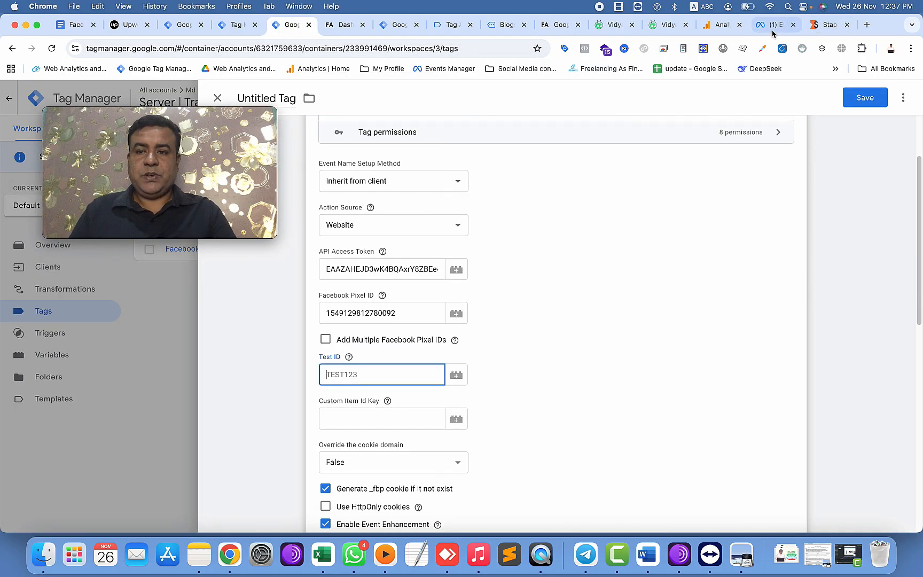
pyautogui.click(774, 26)
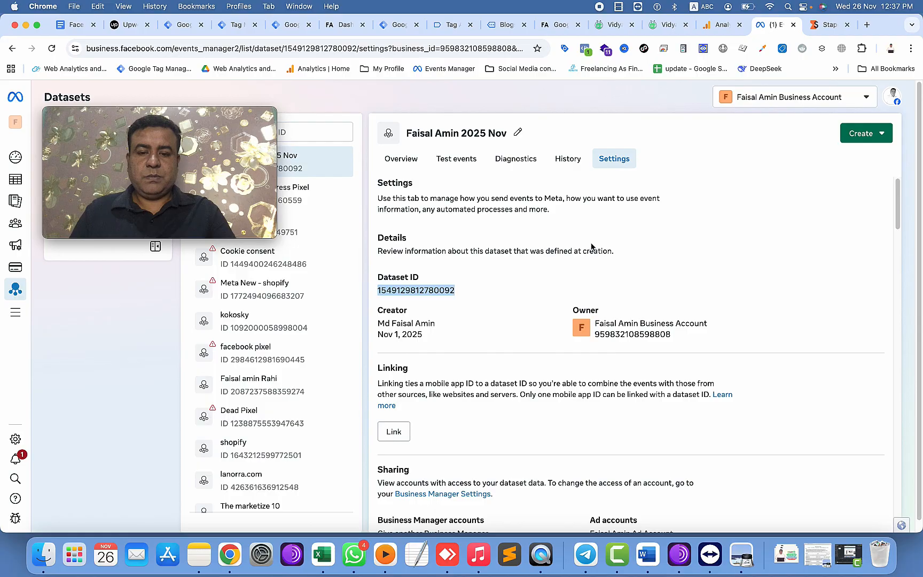
pyautogui.click(457, 160)
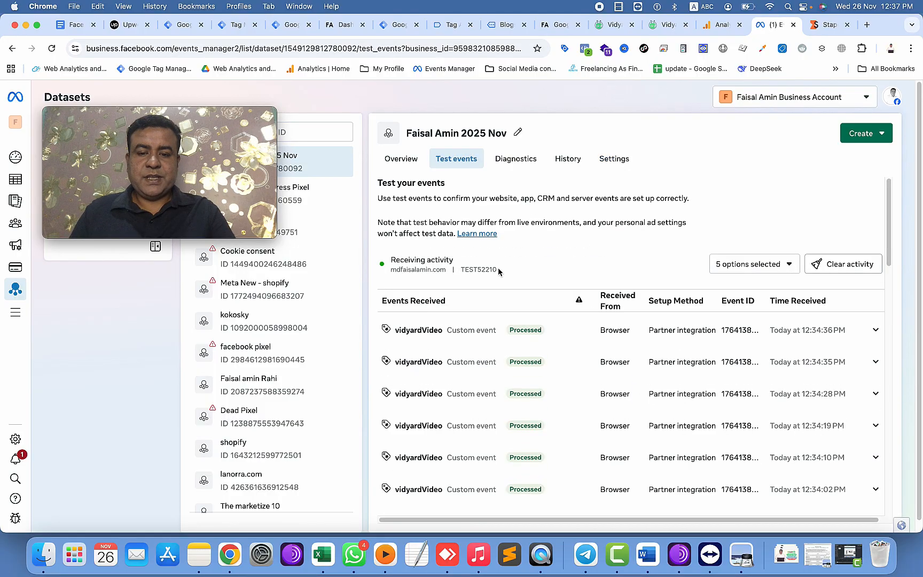
pyautogui.moveTo(499, 271); pyautogui.dragTo(460, 274)
pyautogui.click(299, 28)
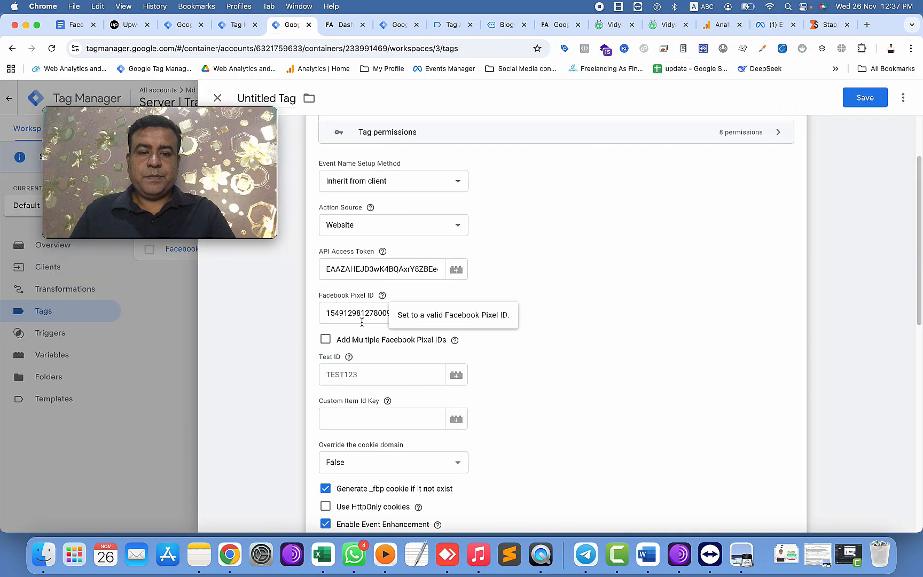
pyautogui.click(332, 377)
pyautogui.click(690, 392)
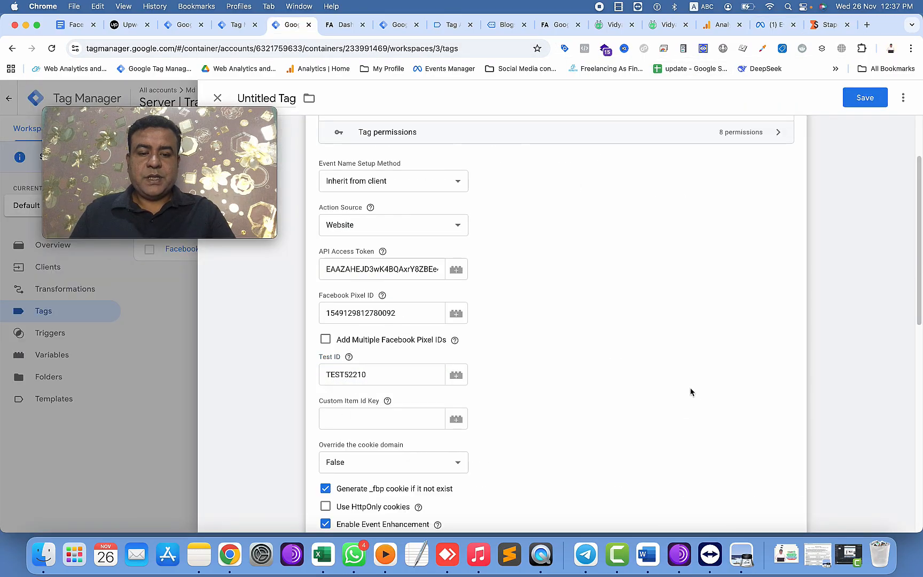
# - Expand the tag's User Data section and review the variables available for its User Data Properties Object
pyautogui.scroll(-5, 517, 364)
pyautogui.click(327, 330)
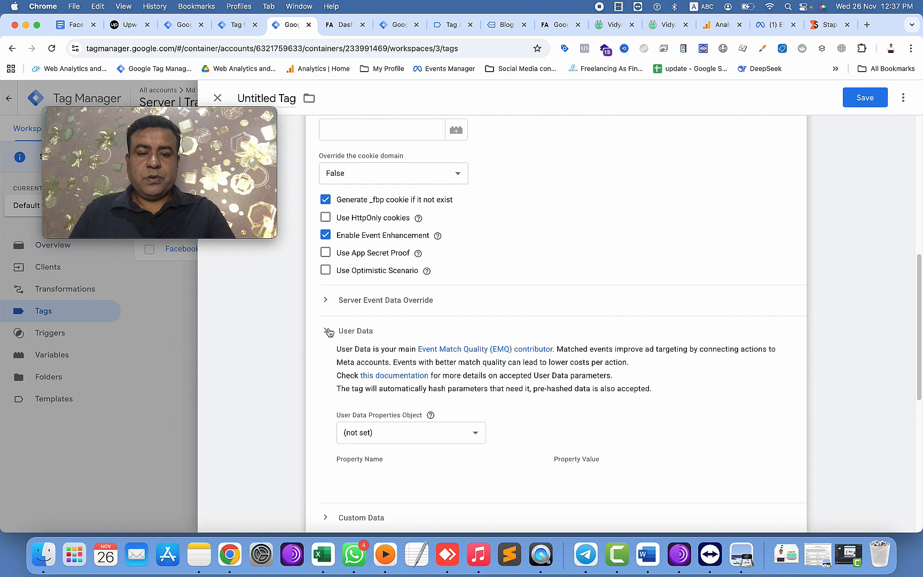
pyautogui.scroll(-2, 339, 339)
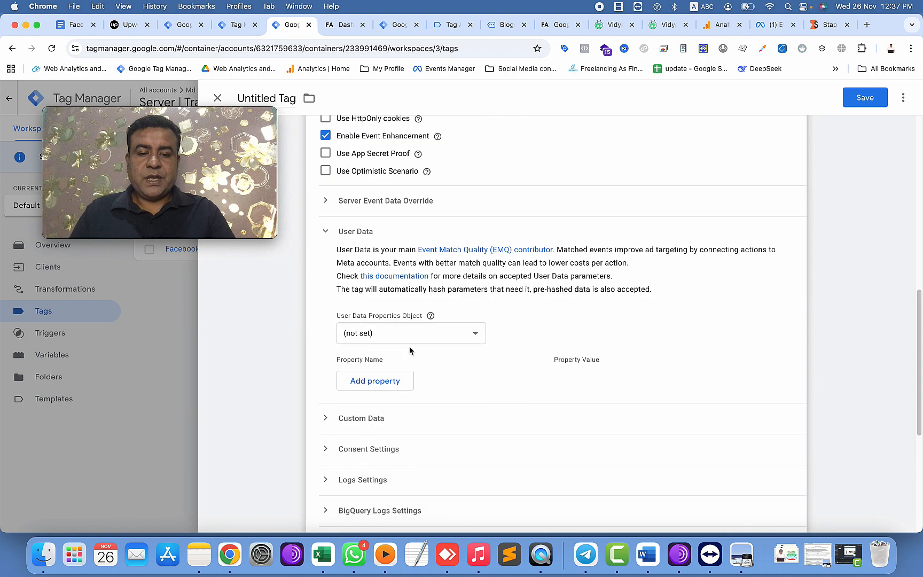
pyautogui.click(456, 333)
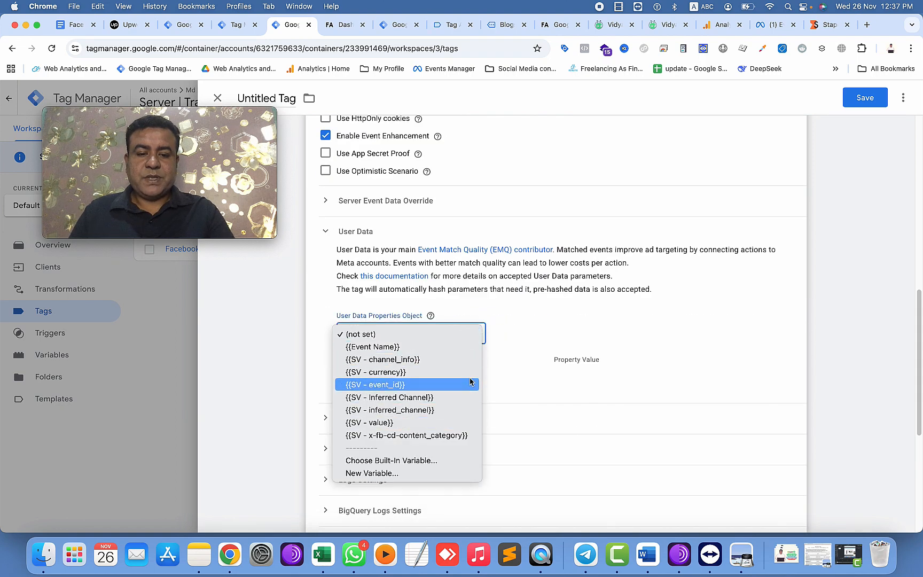
pyautogui.click(632, 335)
pyautogui.scroll(-2, 498, 366)
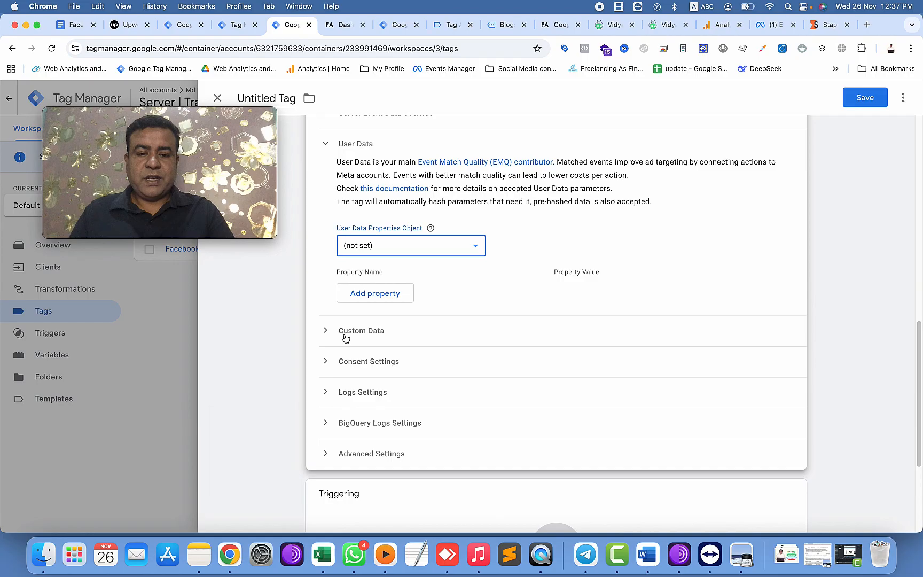
# - Expand the tag's Custom Data section and add two empty property rows
pyautogui.click(325, 330)
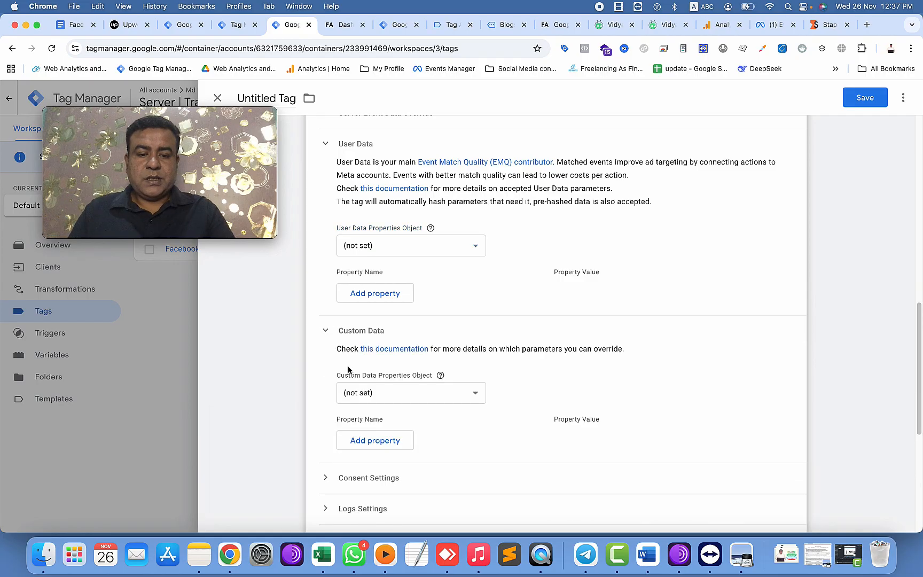
pyautogui.click(425, 390)
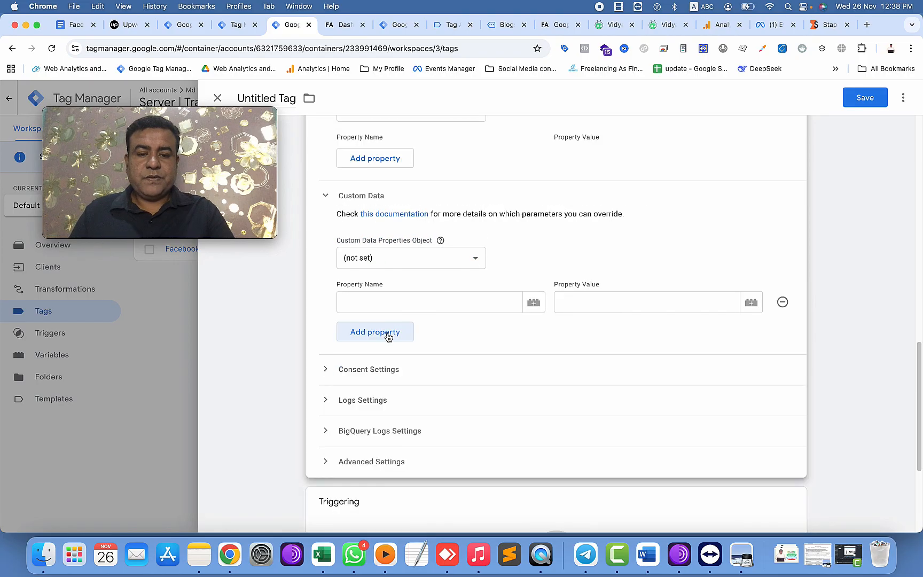
pyautogui.click(388, 336)
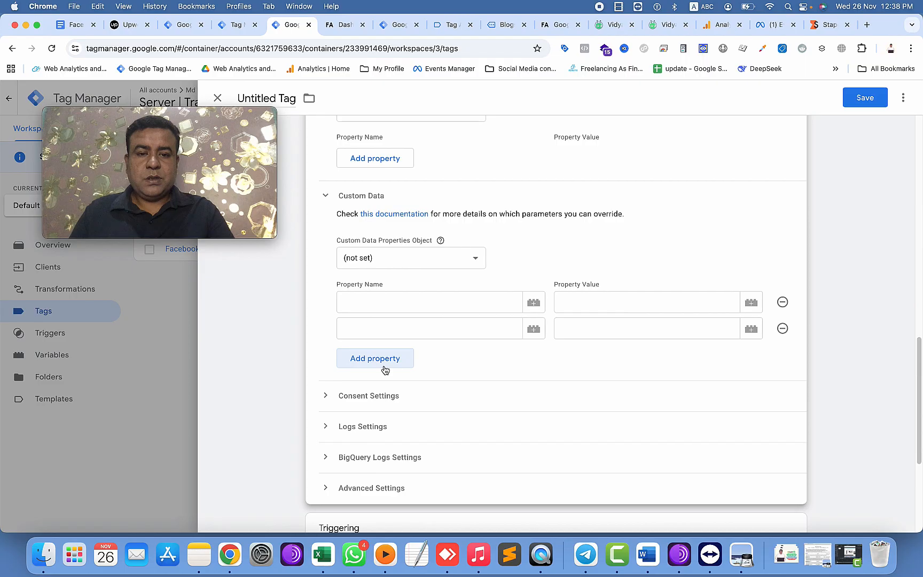
pyautogui.click(416, 303)
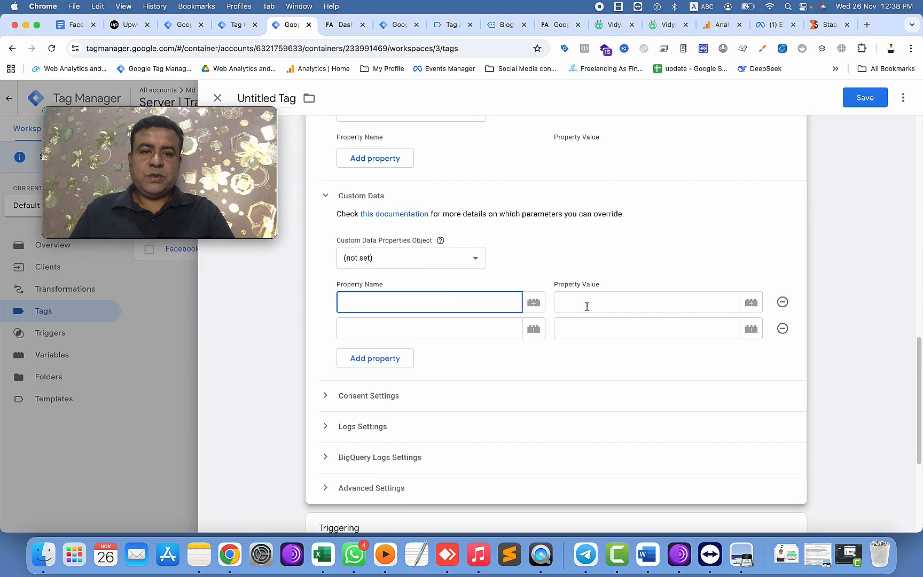
# - Fill the custom data property names with videoProvider, videoAction, videoID, videoURL, vidyardVisitorID, videoDuration, videoLabel, videoTime and videoPercentWatched from the vidyardVideo event
pyautogui.click(451, 25)
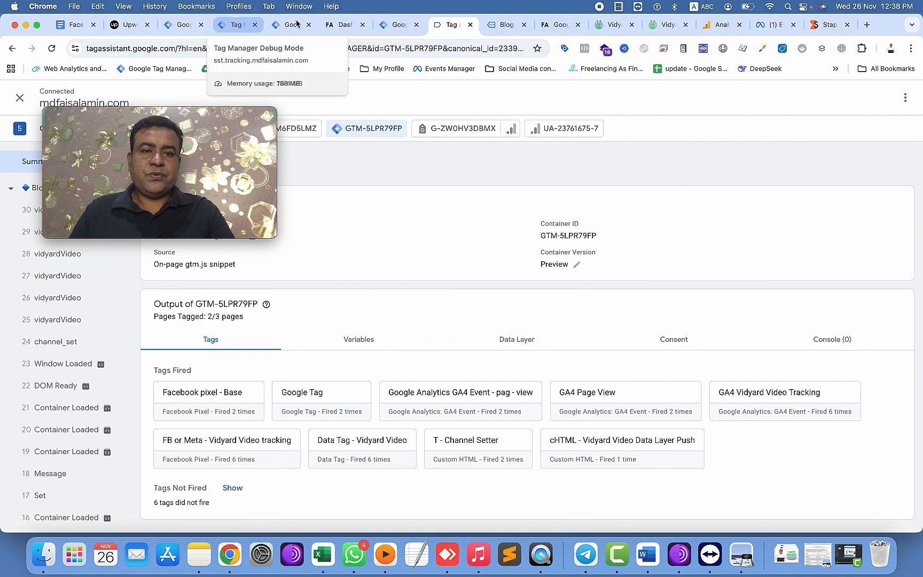
pyautogui.click(52, 210)
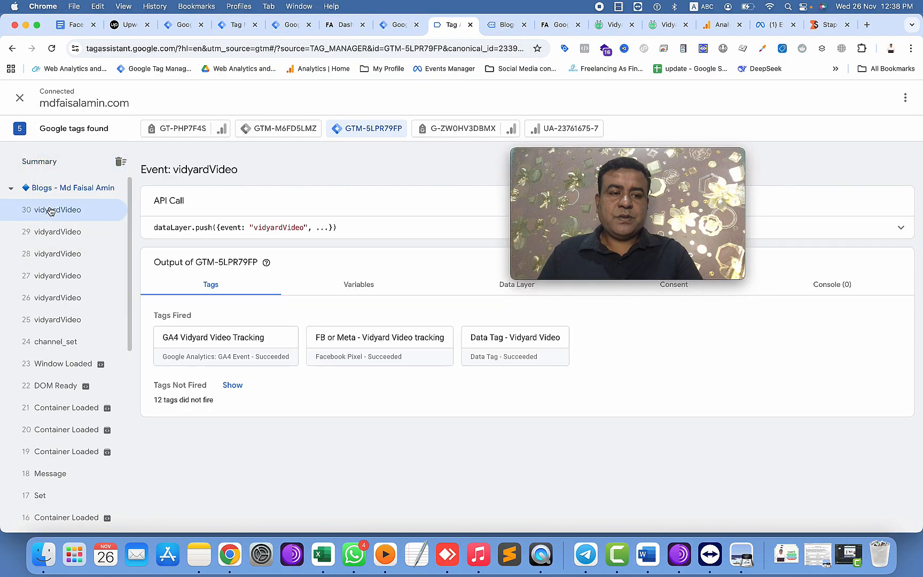
pyautogui.click(380, 234)
pyautogui.doubleClick(189, 254)
pyautogui.press('super+c')
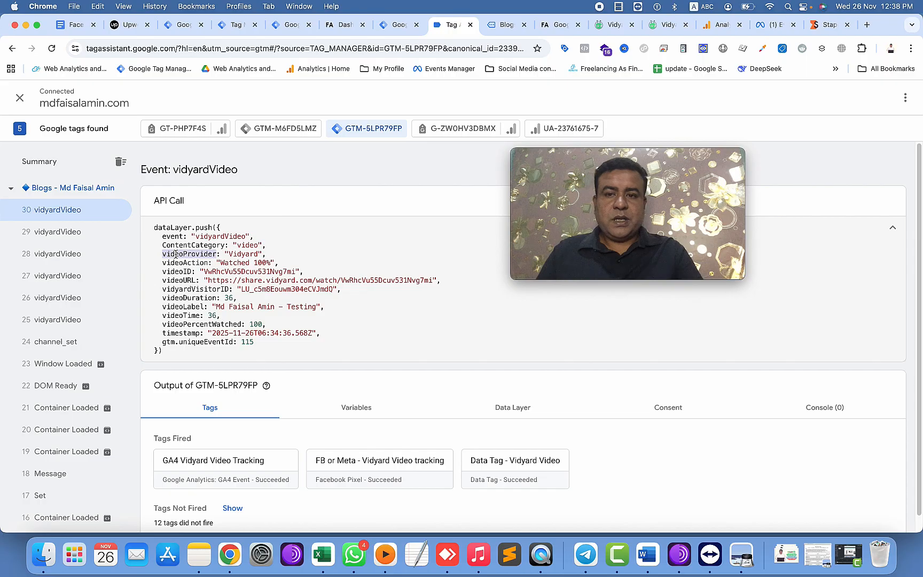
pyautogui.click(393, 30)
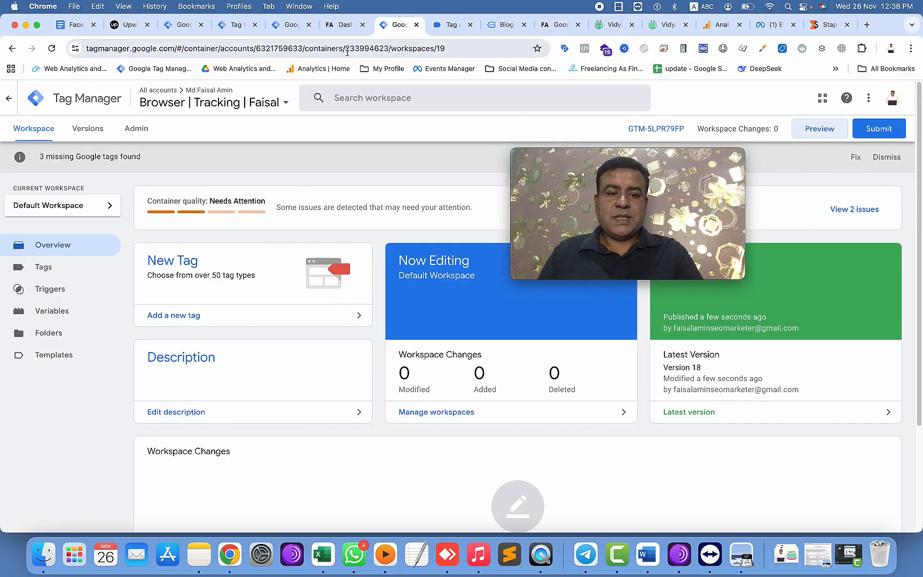
pyautogui.click(289, 24)
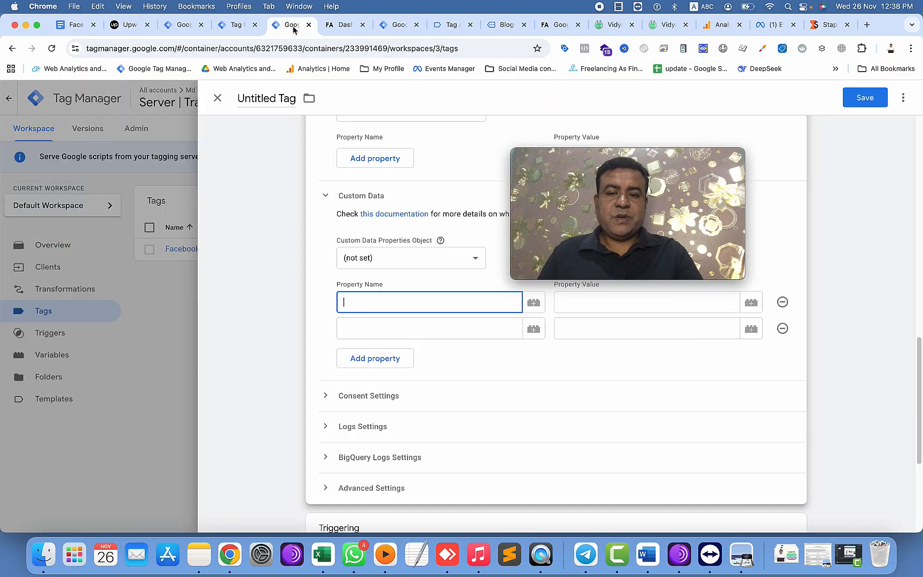
pyautogui.press('super+v')
pyautogui.click(354, 326)
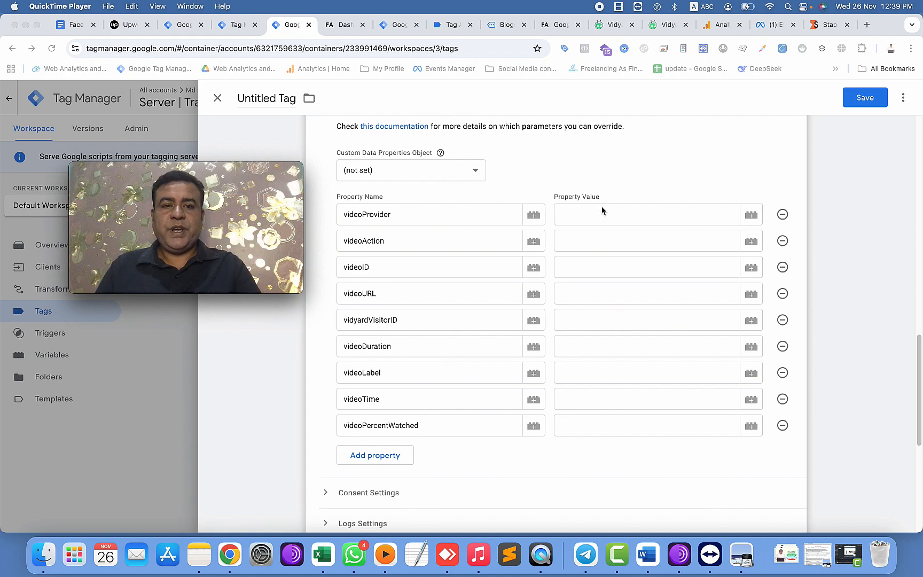
# - Check the vidyardVideo event data in the server preview, and start a new Event Data variable for the videoProvider property's value
pyautogui.click(427, 29)
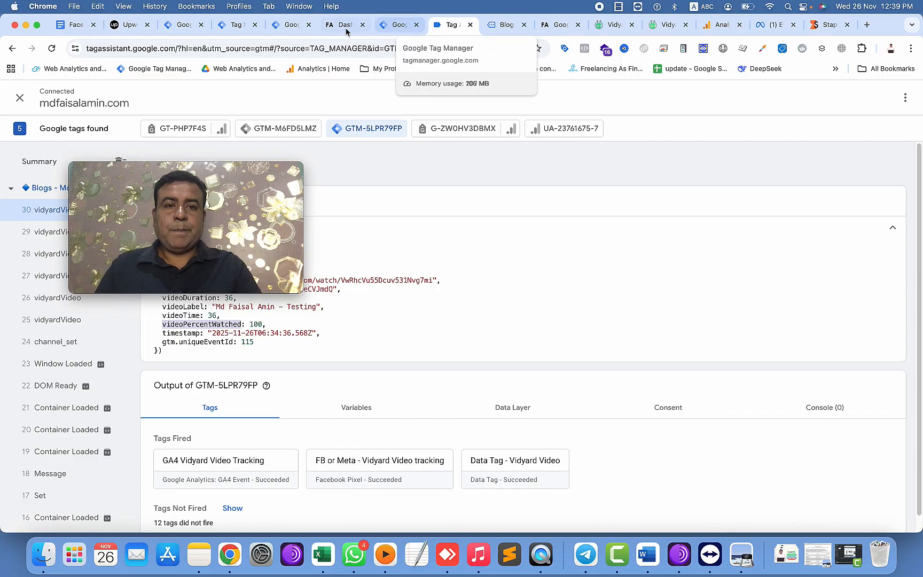
pyautogui.click(235, 24)
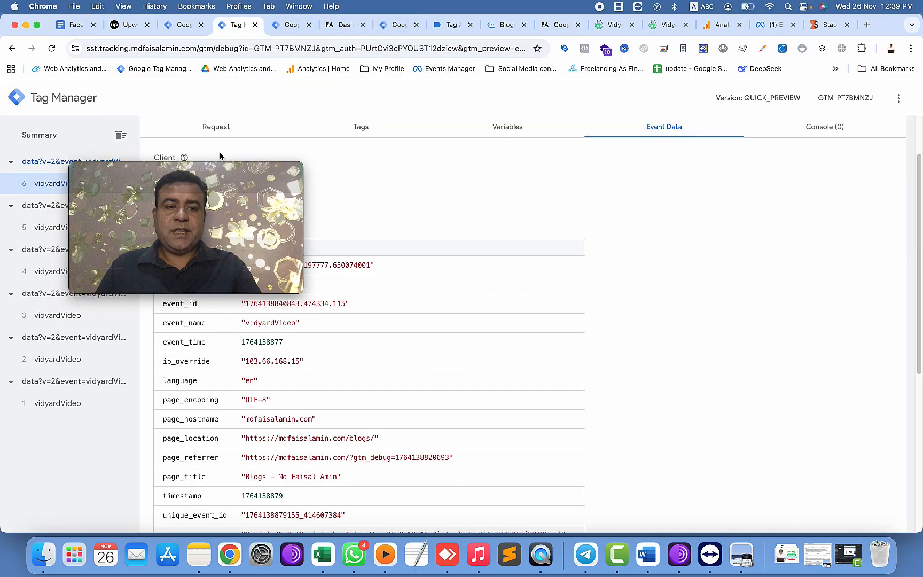
pyautogui.moveTo(224, 169); pyautogui.dragTo(184, 116)
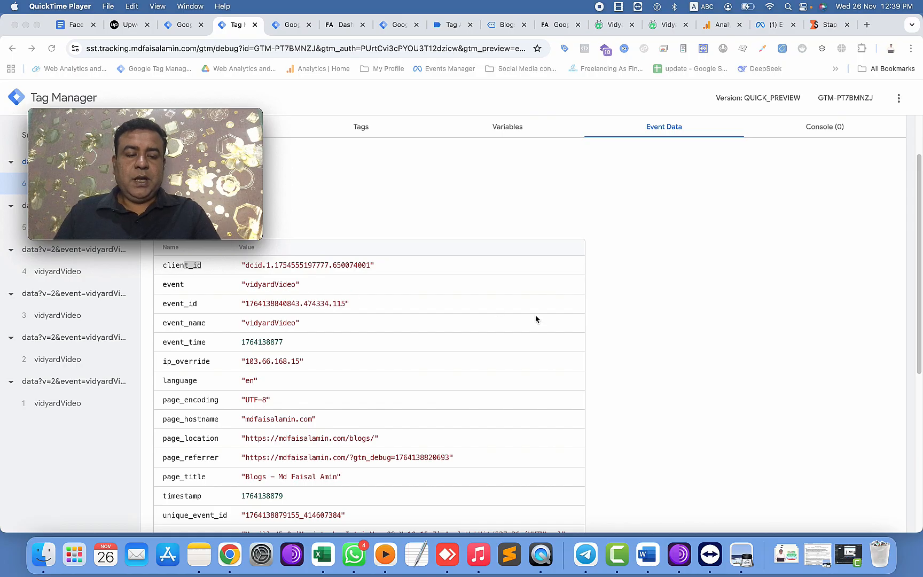
pyautogui.scroll(-2, 451, 358)
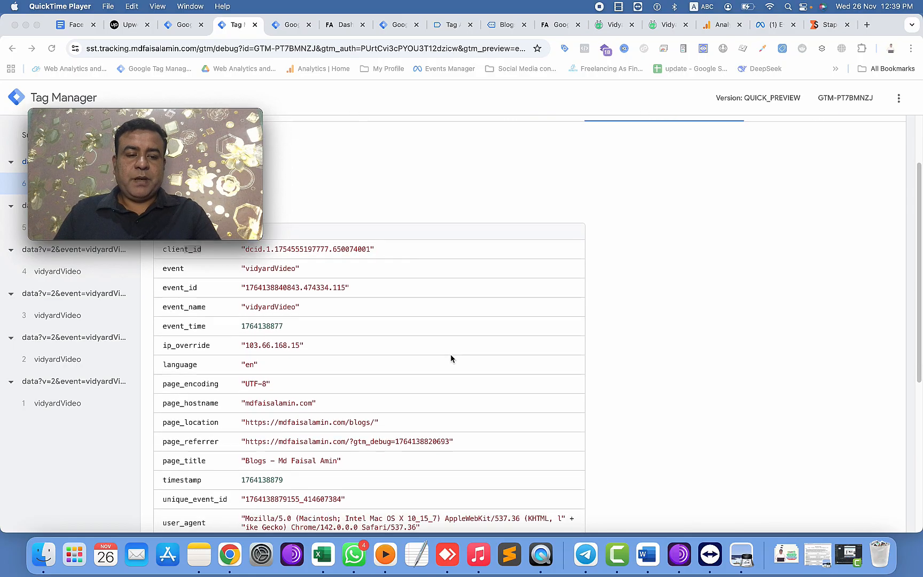
pyautogui.click(293, 24)
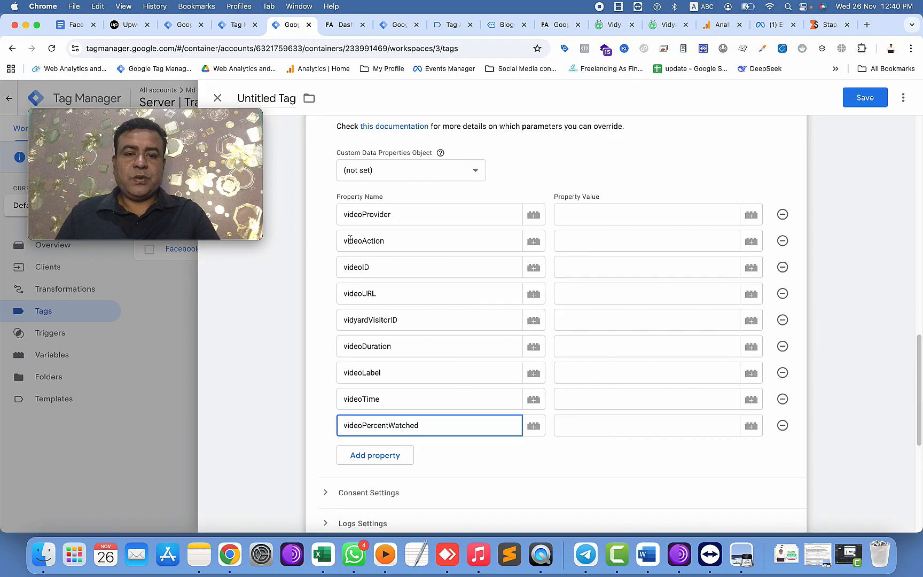
pyautogui.click(750, 215)
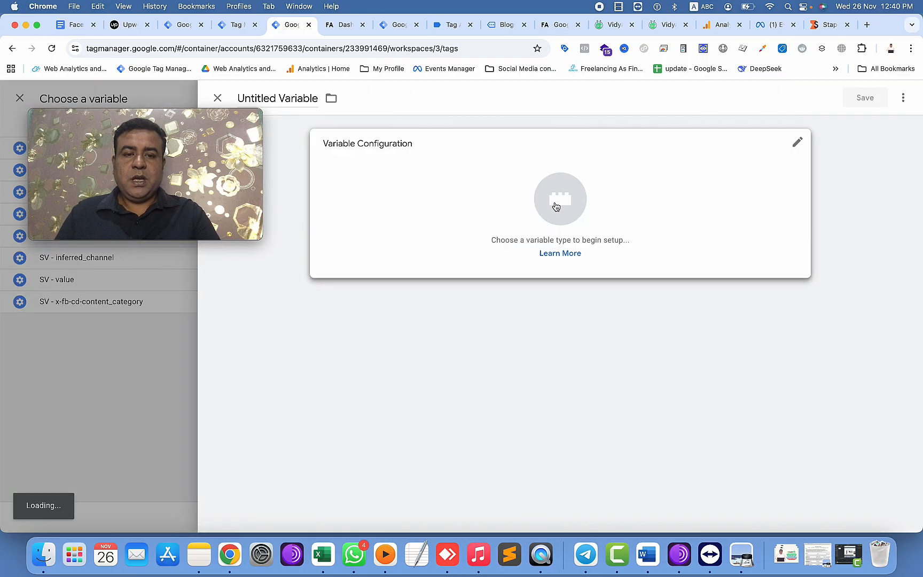
pyautogui.click(556, 204)
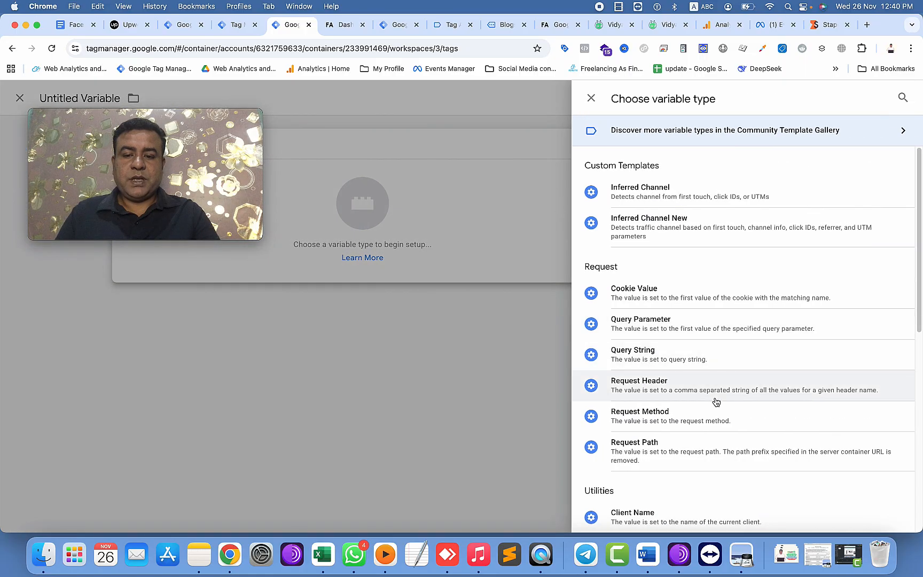
pyautogui.scroll(-5, 716, 402)
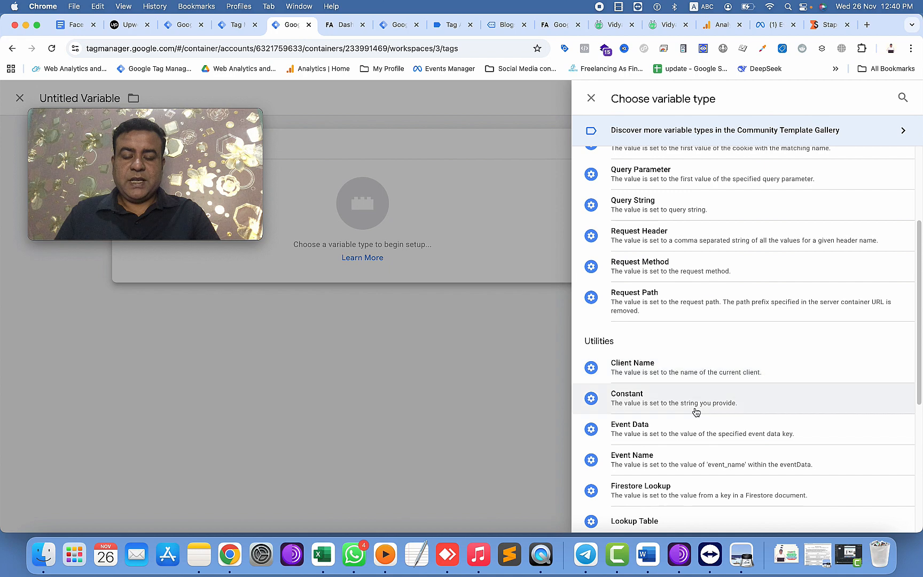
pyautogui.click(649, 433)
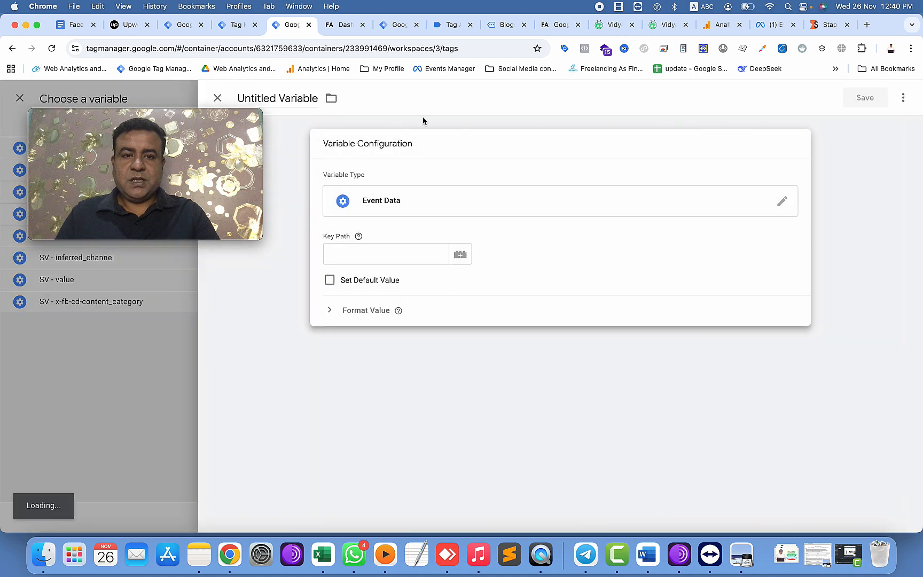
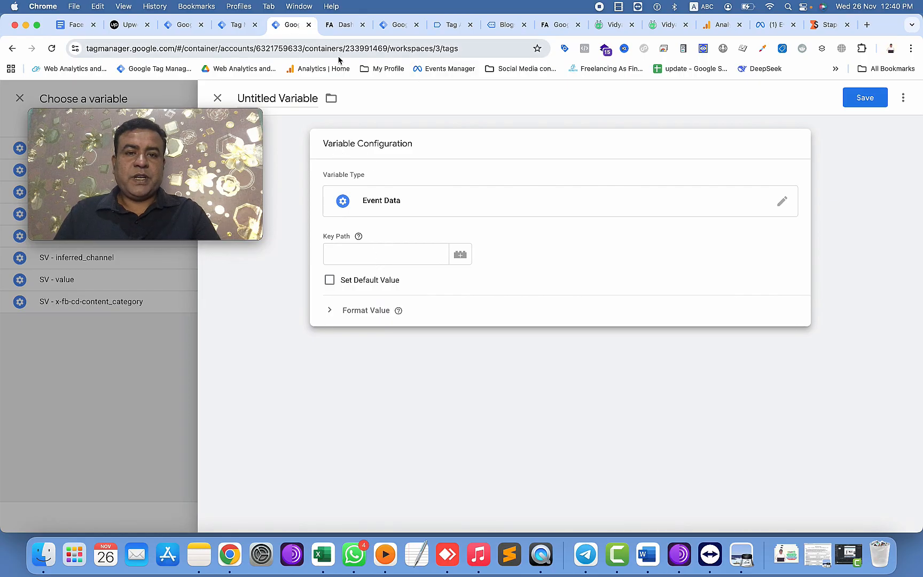
# - Copy the videoProvider key from the server preview's event data as the variable's key path and name, and save the variable
pyautogui.click(442, 26)
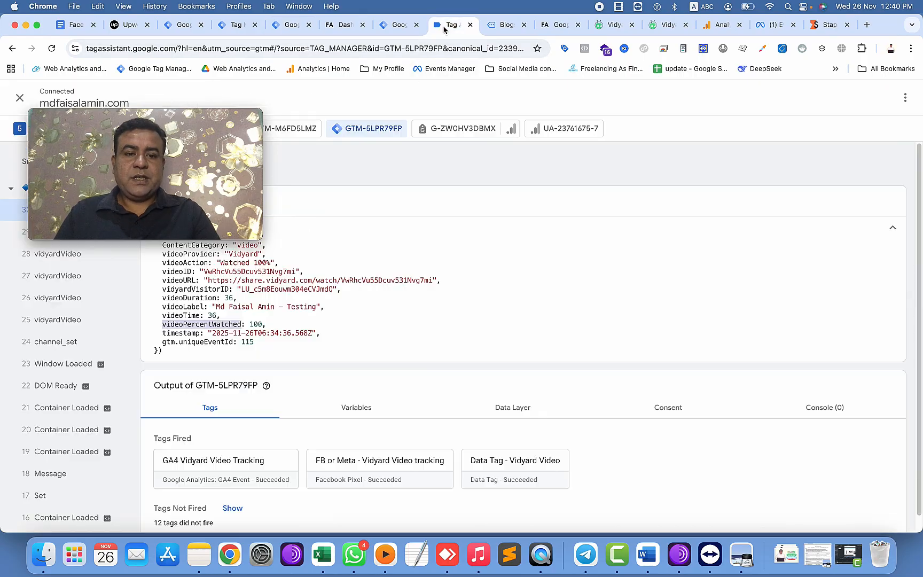
pyautogui.click(237, 26)
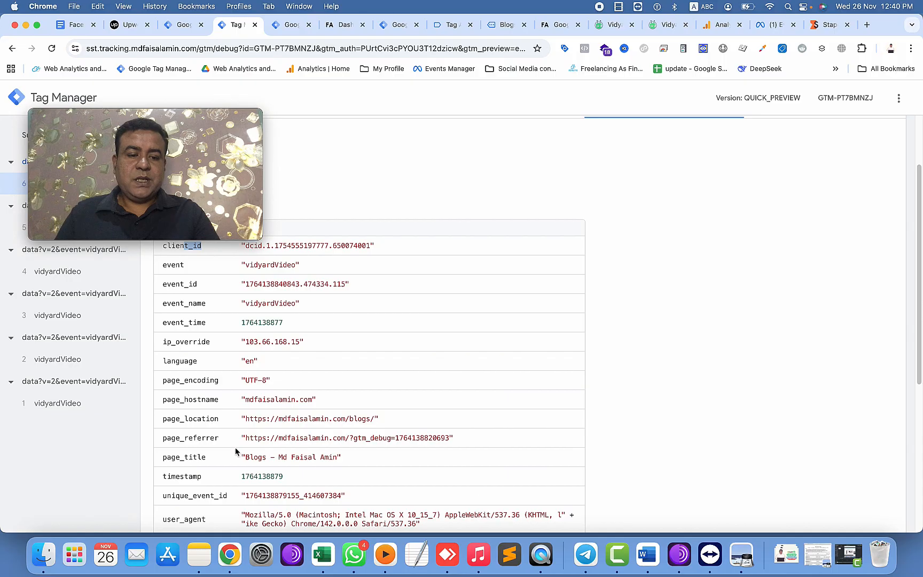
pyautogui.scroll(-5, 212, 438)
pyautogui.click(443, 31)
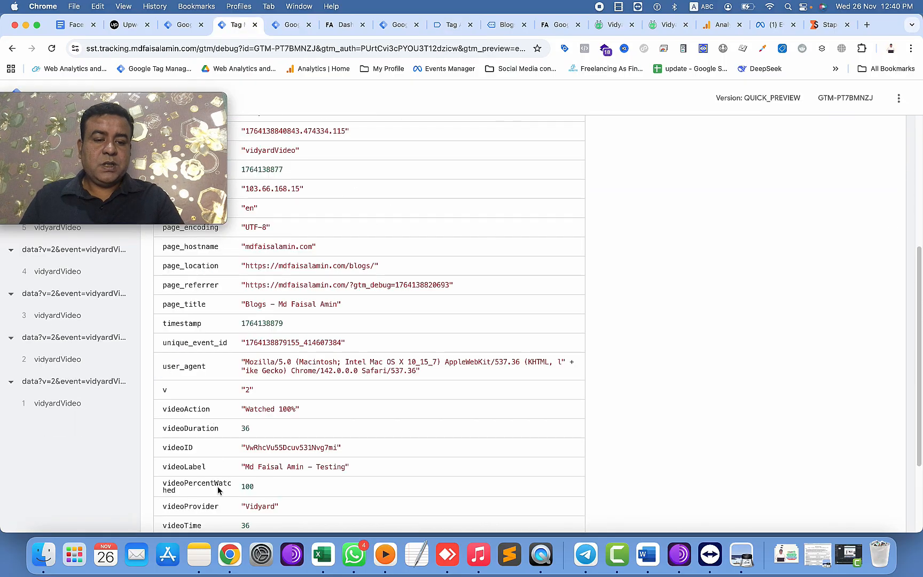
pyautogui.doubleClick(196, 507)
pyautogui.press('super+c')
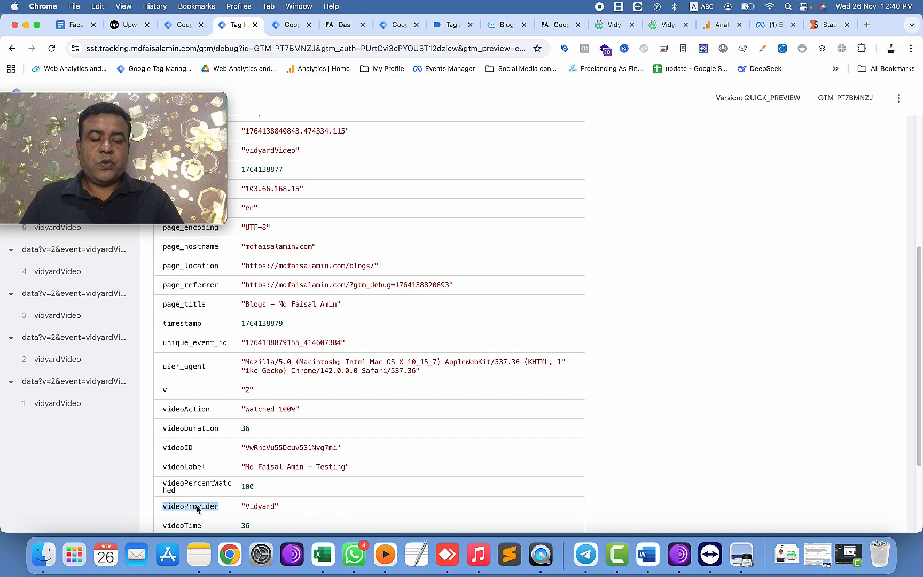
pyautogui.click(288, 25)
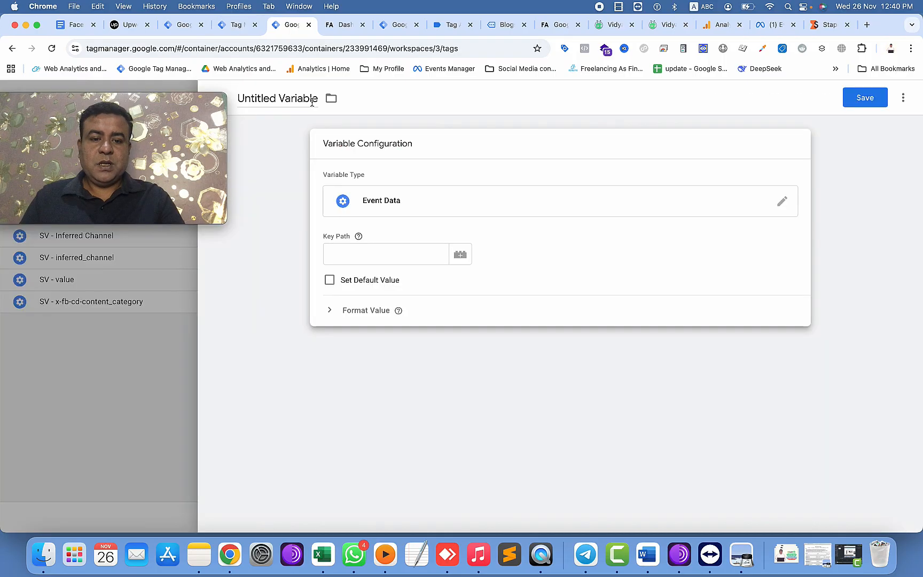
pyautogui.press('super+v')
pyautogui.click(284, 98)
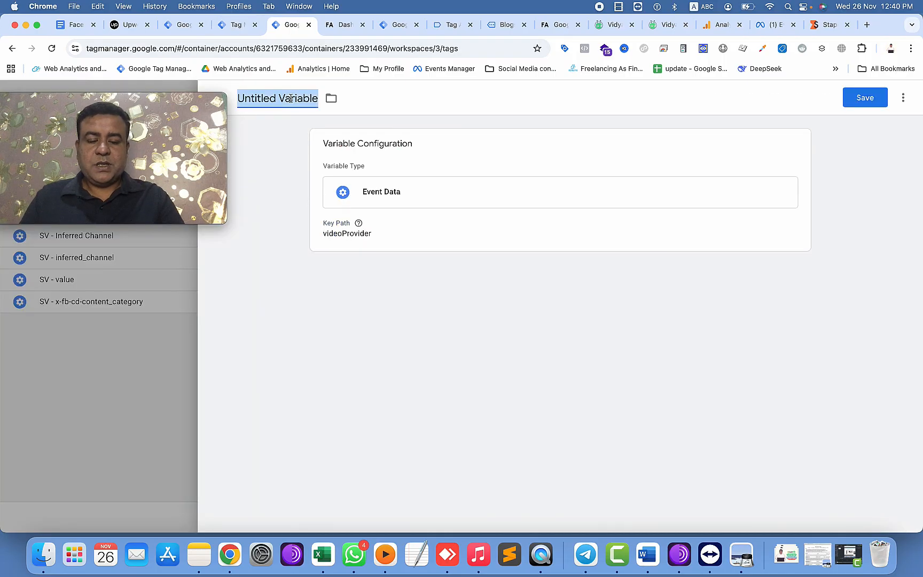
pyautogui.press('super+v')
pyautogui.click(867, 97)
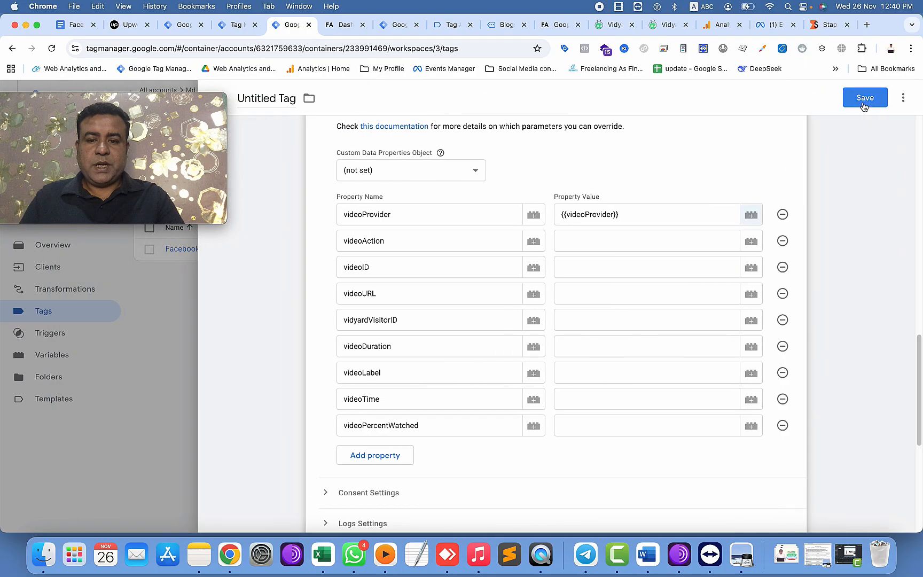
# - Start a new Event Data variable for the videoAction property's value
pyautogui.click(751, 241)
pyautogui.click(902, 98)
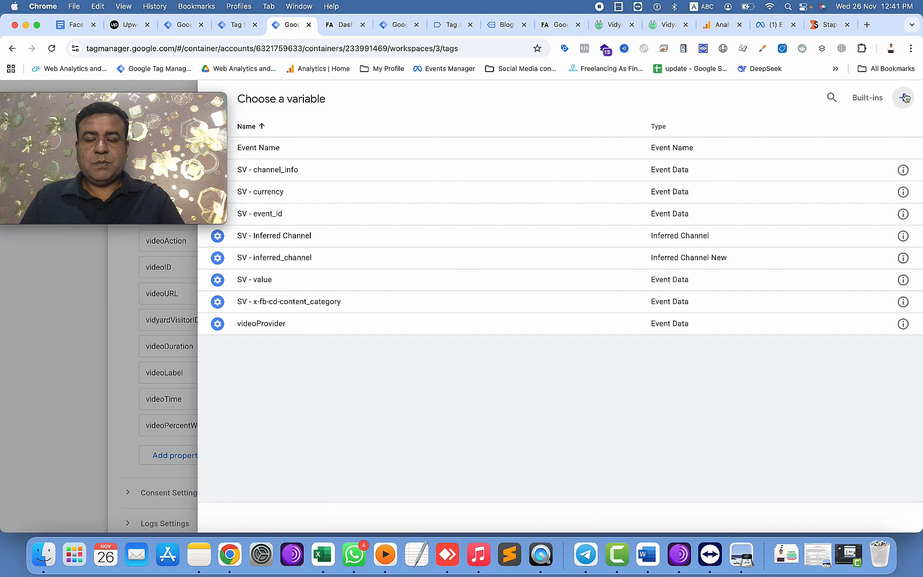
pyautogui.click(556, 206)
pyautogui.scroll(-5, 768, 247)
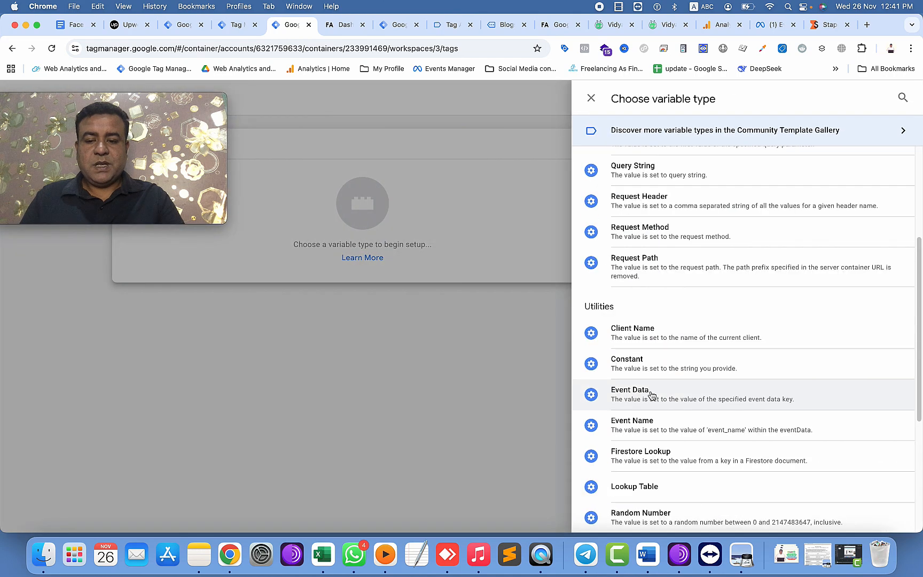
pyautogui.click(649, 395)
# - Copy the videoAction key from the server preview's event data as the variable's key path, and save the variable
pyautogui.hotkey('ctrl', 'shift', 'Tab')
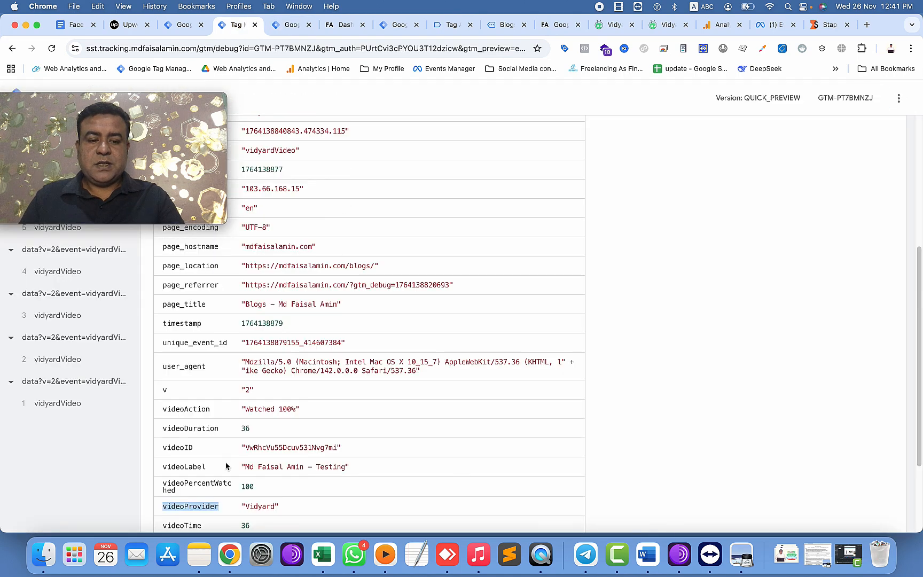
pyautogui.scroll(-1, 216, 454)
pyautogui.doubleClick(196, 398)
pyautogui.press('super+c')
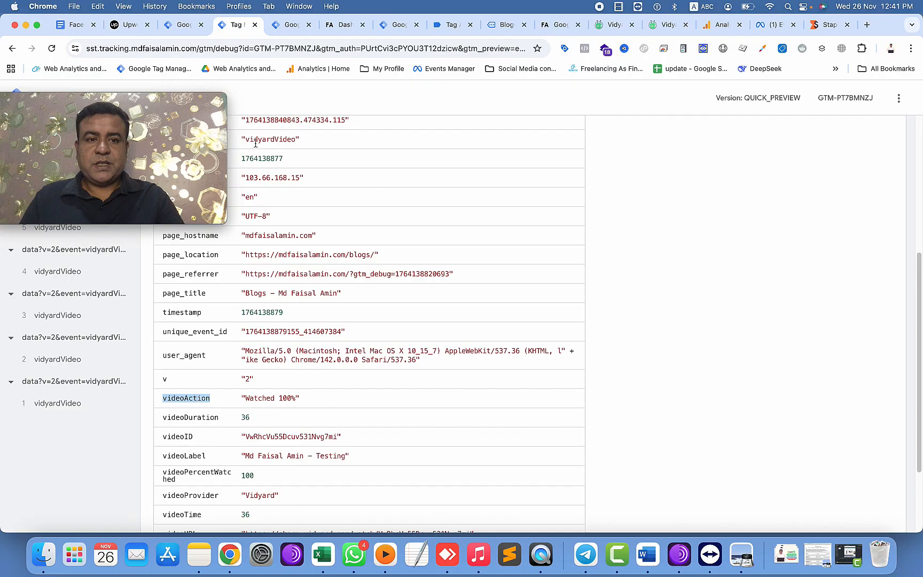
pyautogui.click(288, 31)
pyautogui.click(376, 253)
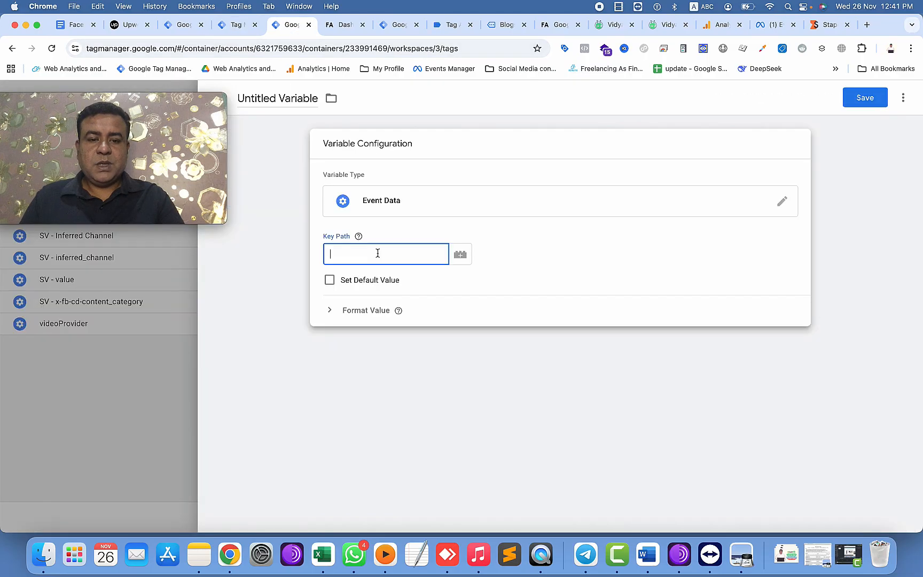
pyautogui.press('super+v')
pyautogui.click(864, 98)
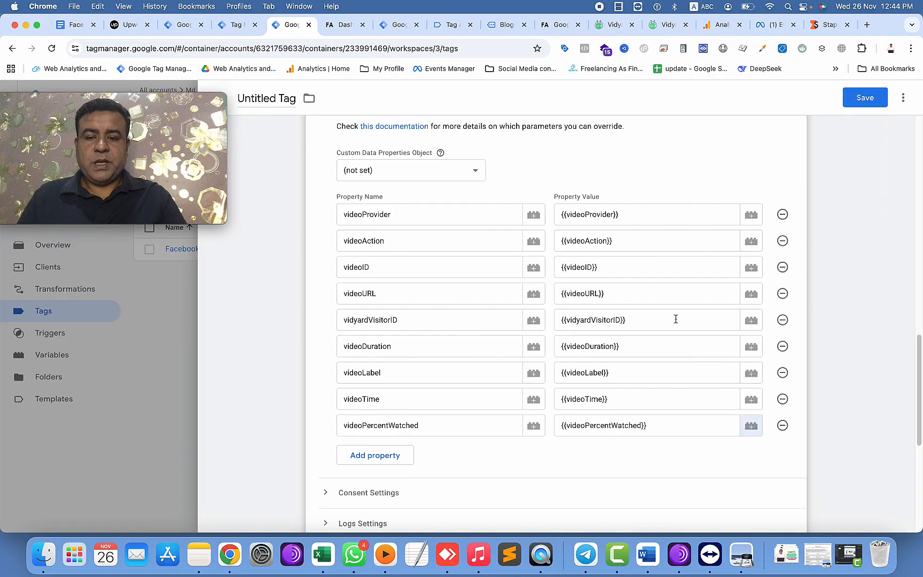
# - Add two more custom data properties named x-fb-ck-fbc and x-fb-ck-fbp
pyautogui.click(353, 459)
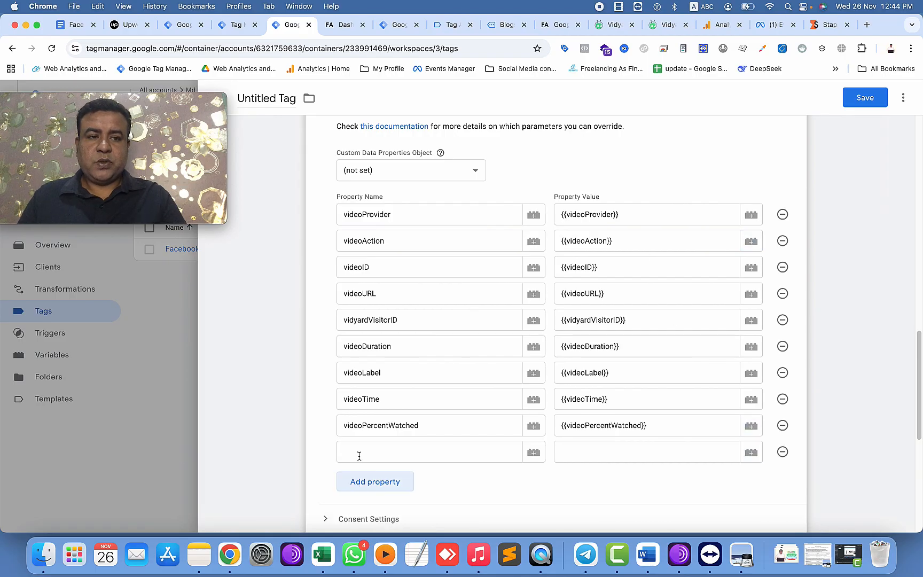
pyautogui.moveTo(109, 171)
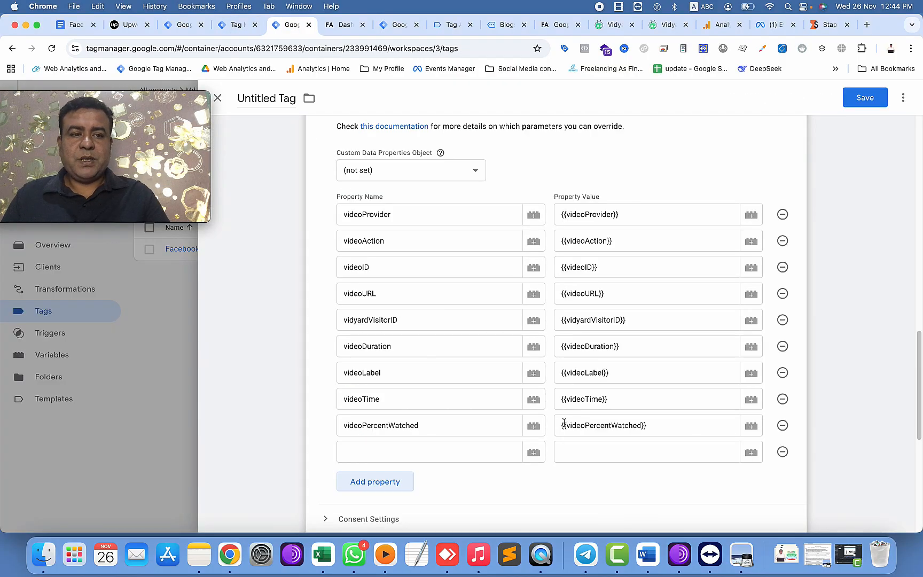
pyautogui.click(431, 452)
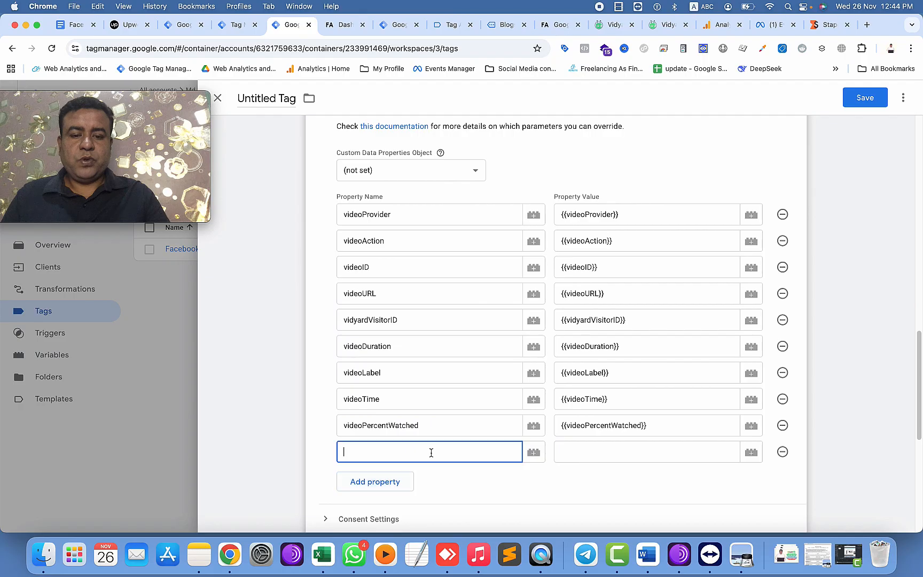
pyautogui.write('x-fb-ck-fbc')
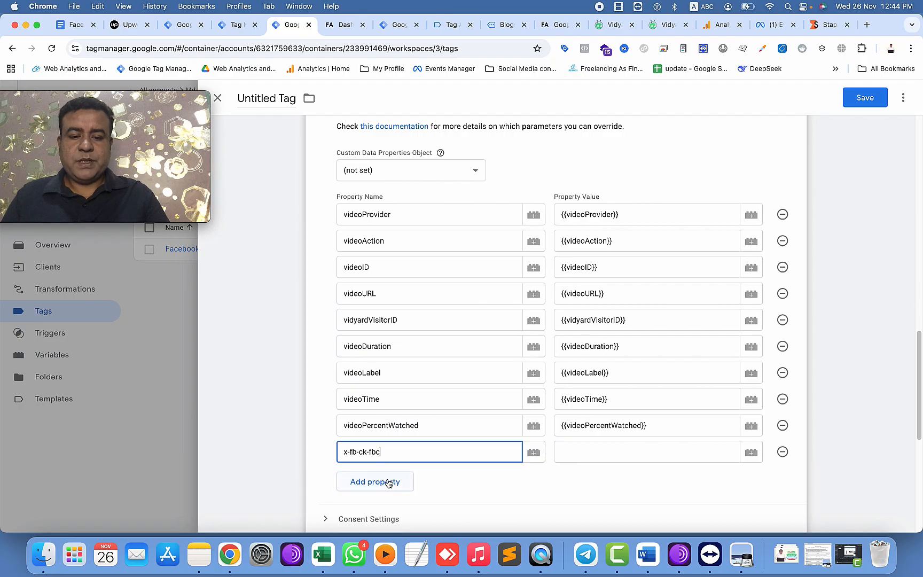
pyautogui.click(388, 482)
pyautogui.click(391, 476)
pyautogui.write('x-fb-ck-fbp')
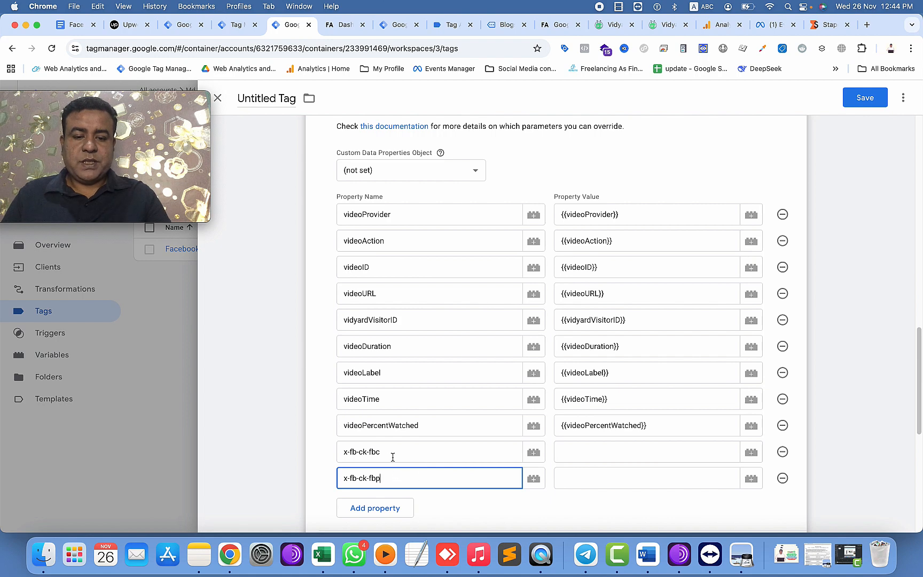
# - Create an Event Data variable for the x-fb-ck-fbc value, using the x-fb-ck-fbc key copied from the server preview as key path, and save it
pyautogui.moveTo(393, 455); pyautogui.dragTo(340, 453)
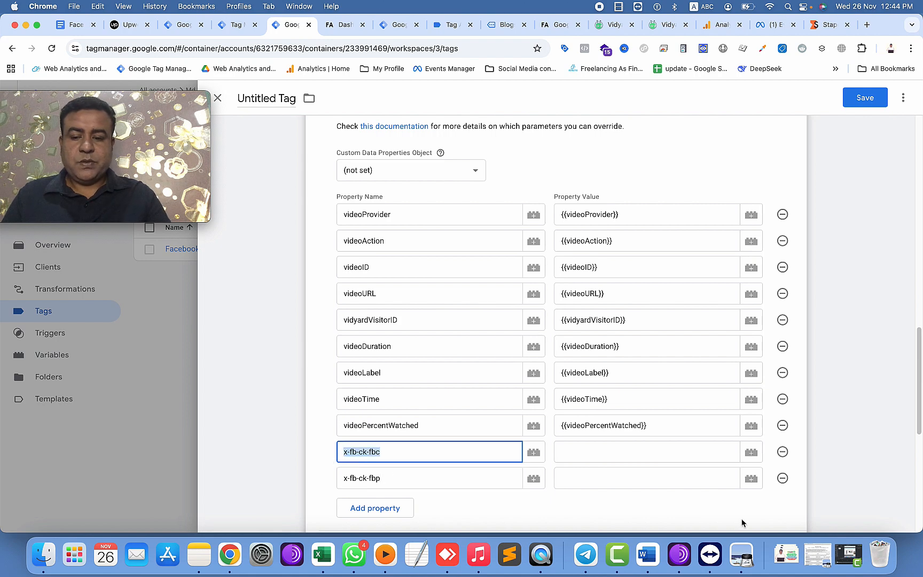
pyautogui.click(748, 455)
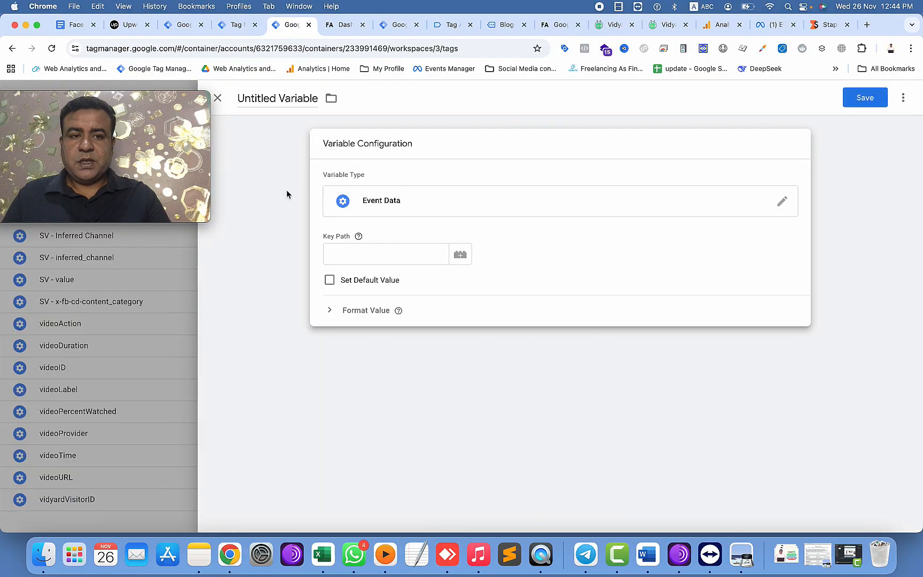
pyautogui.click(235, 25)
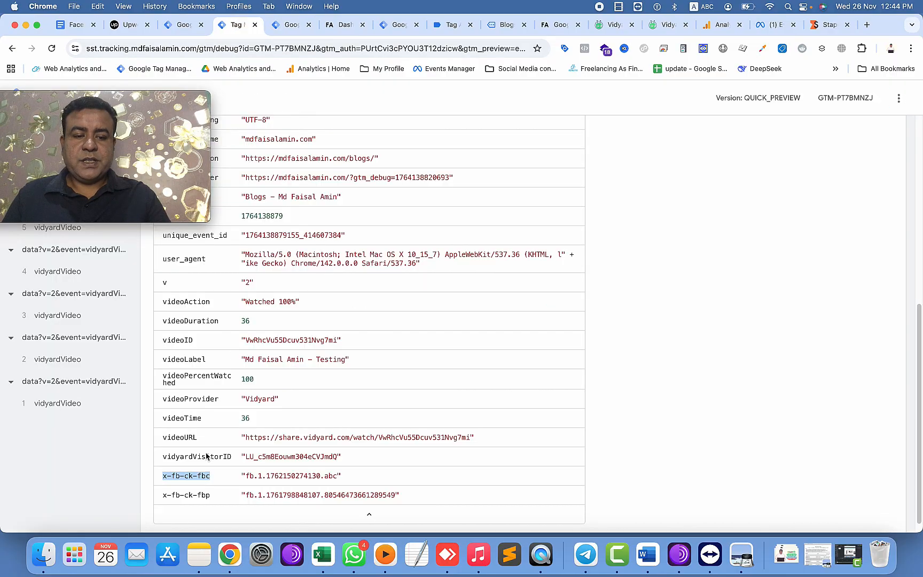
pyautogui.click(214, 476)
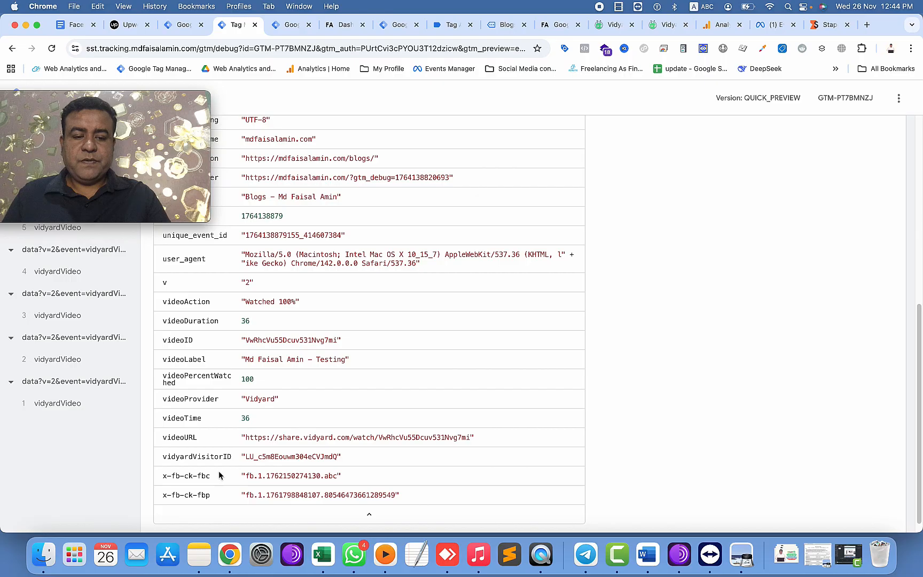
pyautogui.moveTo(159, 477); pyautogui.dragTo(212, 476)
pyautogui.press('super+c')
pyautogui.hotkey('ctrl', 'Tab')
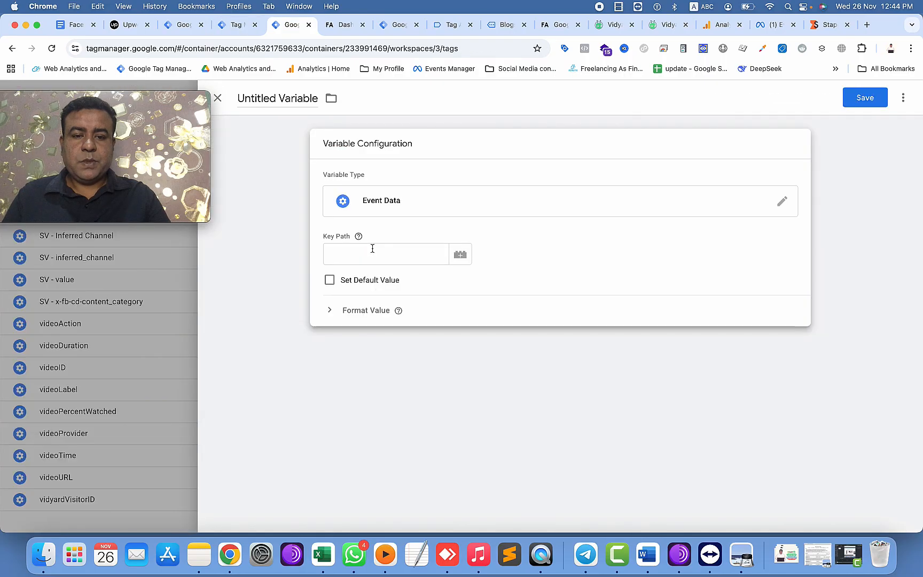
pyautogui.click(372, 248)
pyautogui.press('super+v')
pyautogui.click(870, 97)
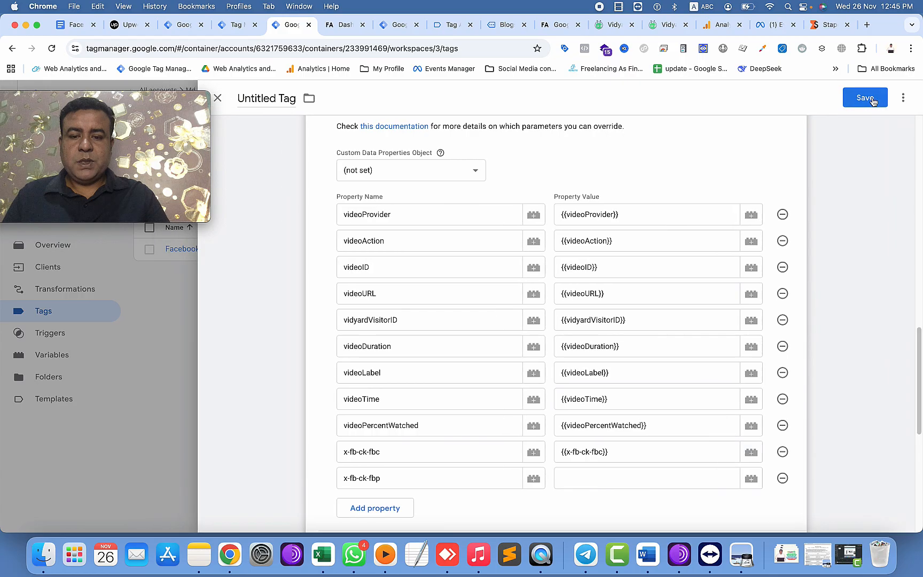
# - Create and save an Event Data variable named x-fb-ck-fbp with key path x-fb-ck-fbp as the x-fb-ck-fbp property's value
pyautogui.click(751, 478)
pyautogui.click(897, 97)
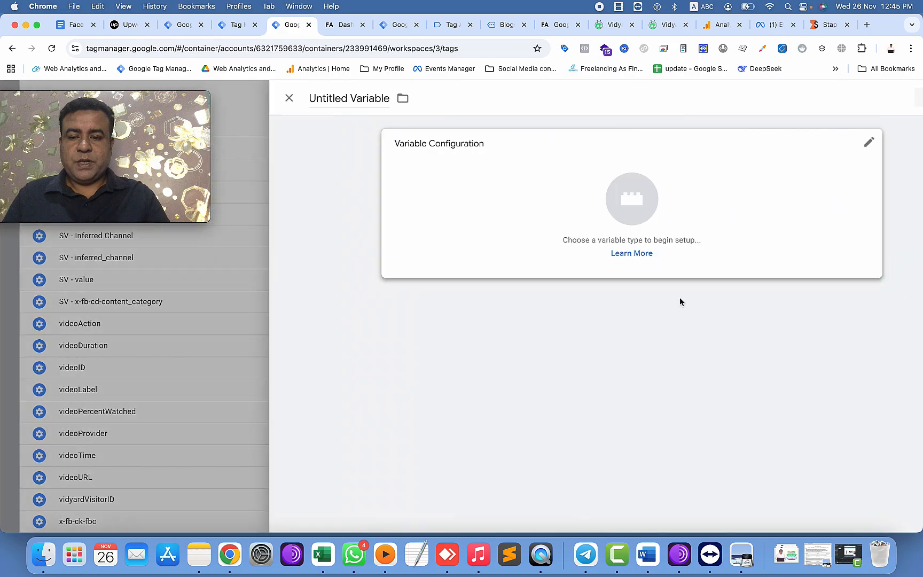
pyautogui.click(555, 214)
pyautogui.scroll(-3, 613, 482)
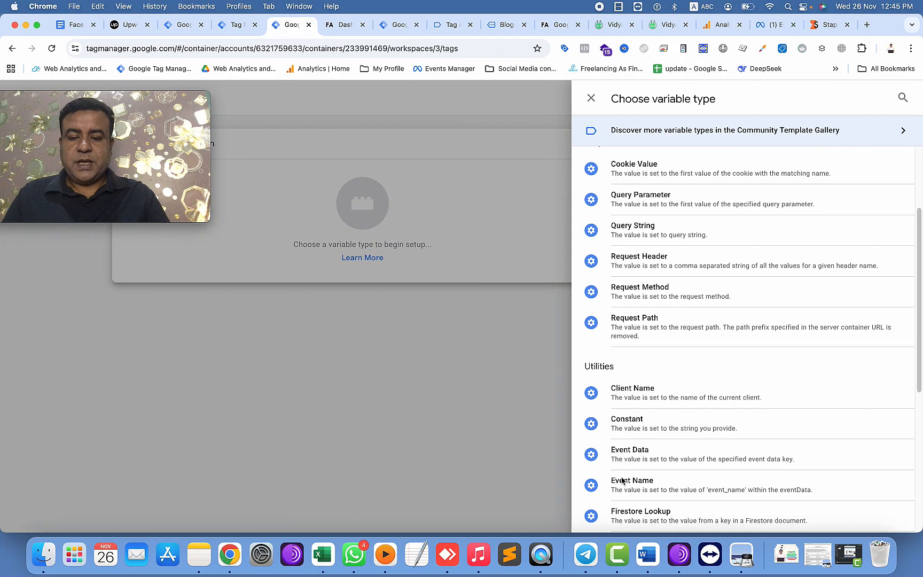
pyautogui.click(641, 392)
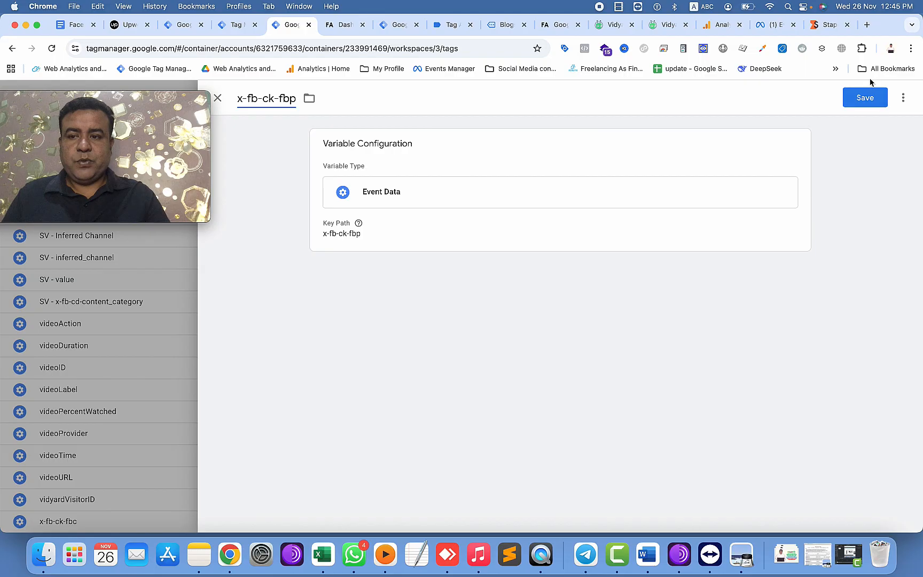
pyautogui.click(865, 98)
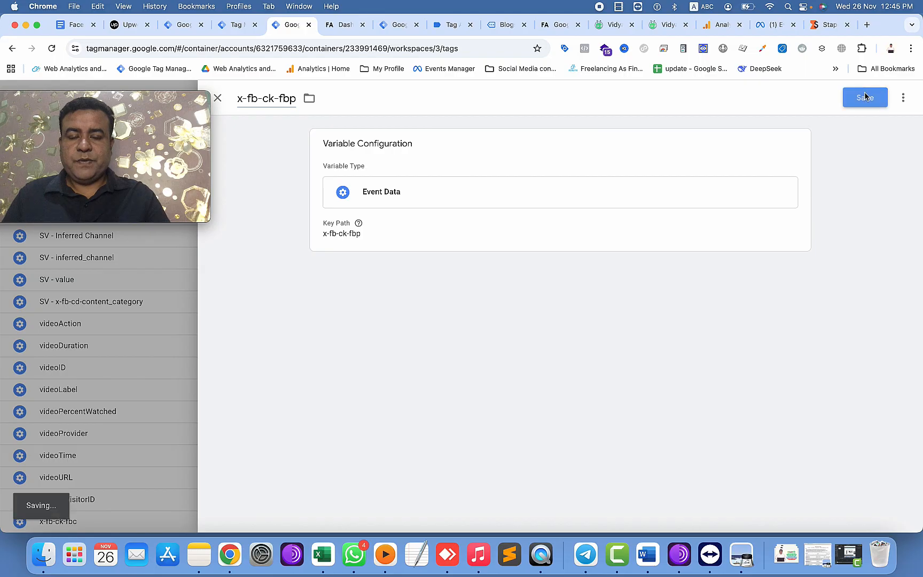
# - Search the vidyardVideo event data in the server preview for "time" and copy the event_time key
pyautogui.click(235, 25)
pyautogui.scroll(-3, 253, 407)
pyautogui.scroll(3, 252, 408)
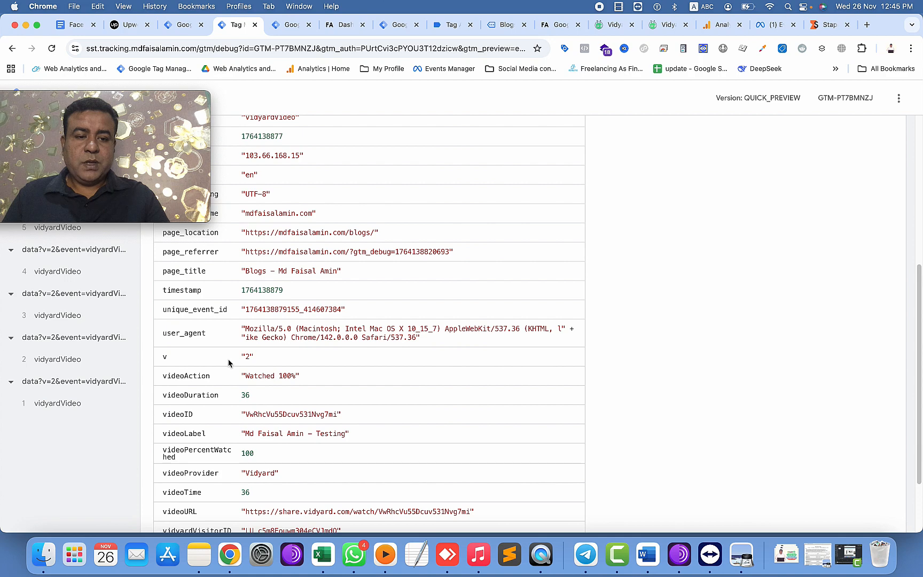
pyautogui.scroll(7, 213, 318)
pyautogui.scroll(-3, 216, 343)
pyautogui.press('super+f')
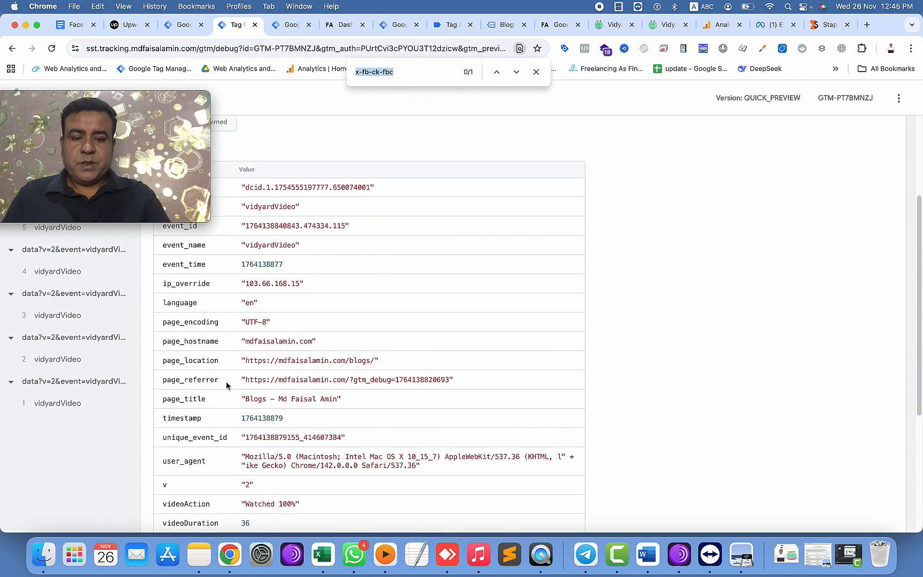
pyautogui.press('BackSpace')
pyautogui.write('time')
pyautogui.moveTo(207, 267); pyautogui.dragTo(165, 268)
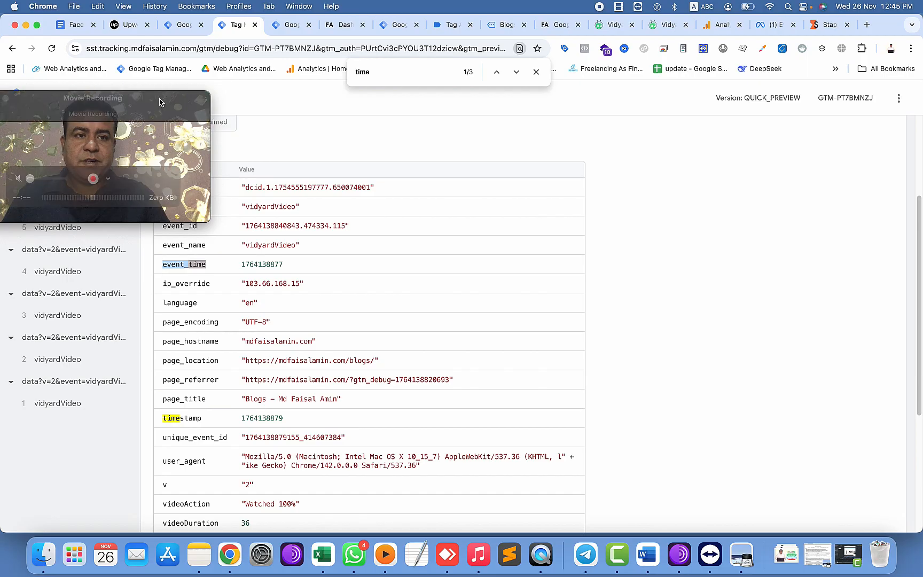
# - Add custom data properties event_time and event_id, and set event_time's value to a new Event Data variable with key path event_time
pyautogui.click(289, 24)
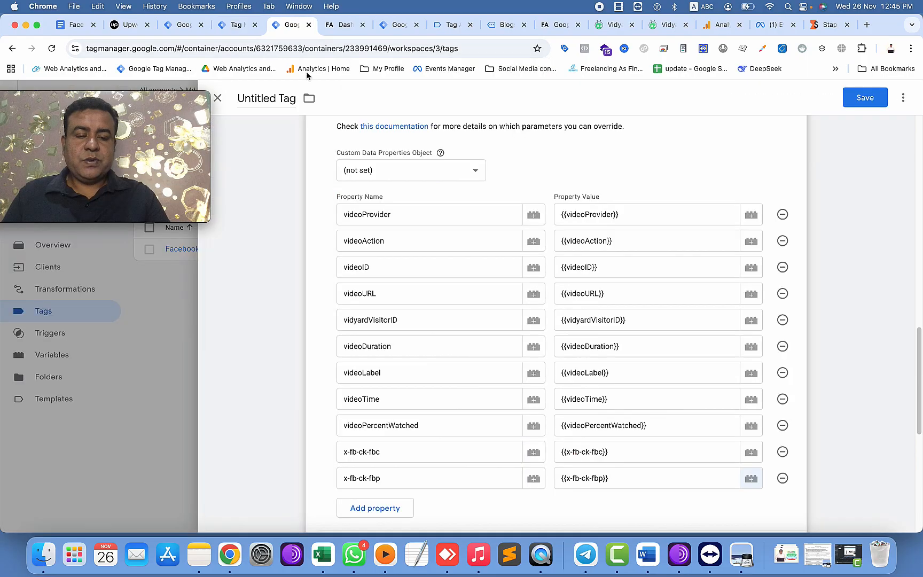
pyautogui.click(374, 508)
pyautogui.press('super+v')
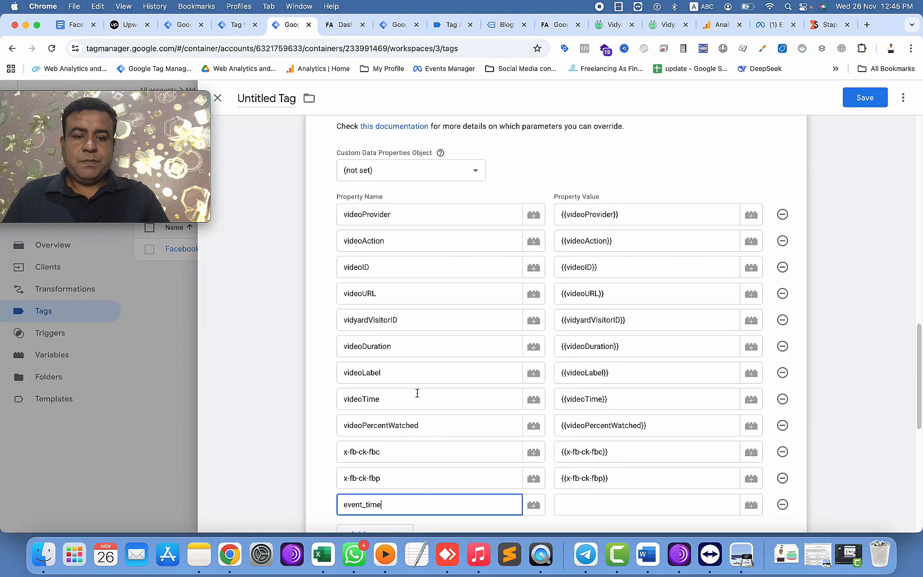
pyautogui.scroll(-5, 416, 391)
pyautogui.click(377, 337)
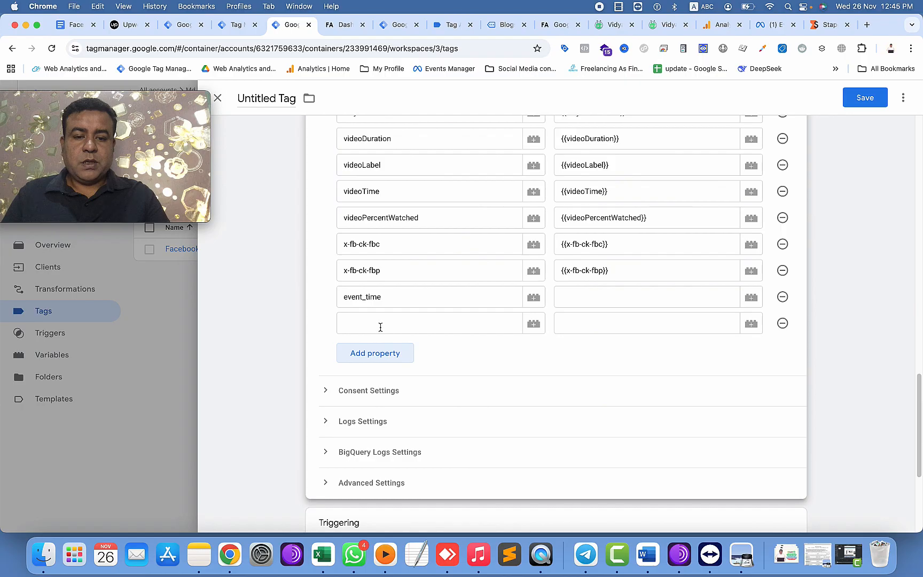
pyautogui.click(379, 323)
pyautogui.write('event_')
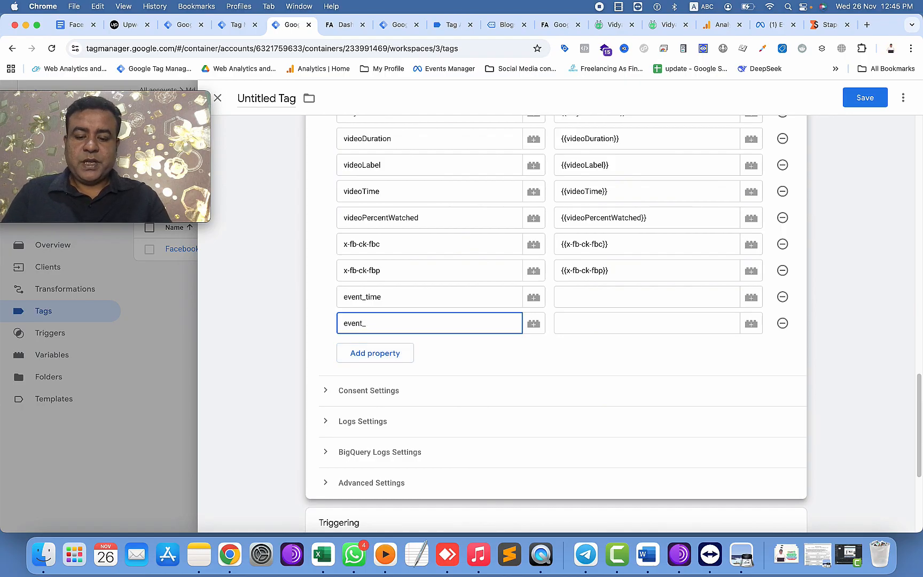
pyautogui.write('id')
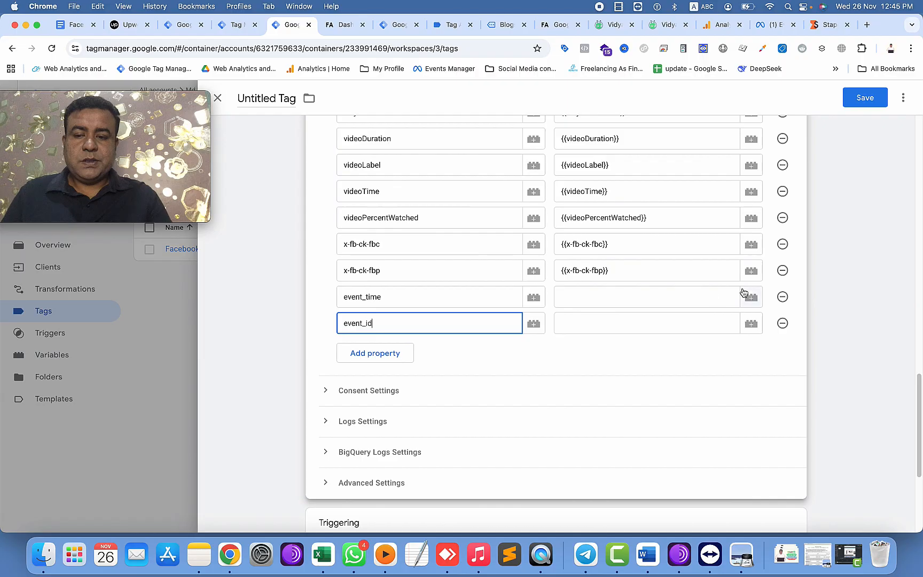
pyautogui.click(748, 295)
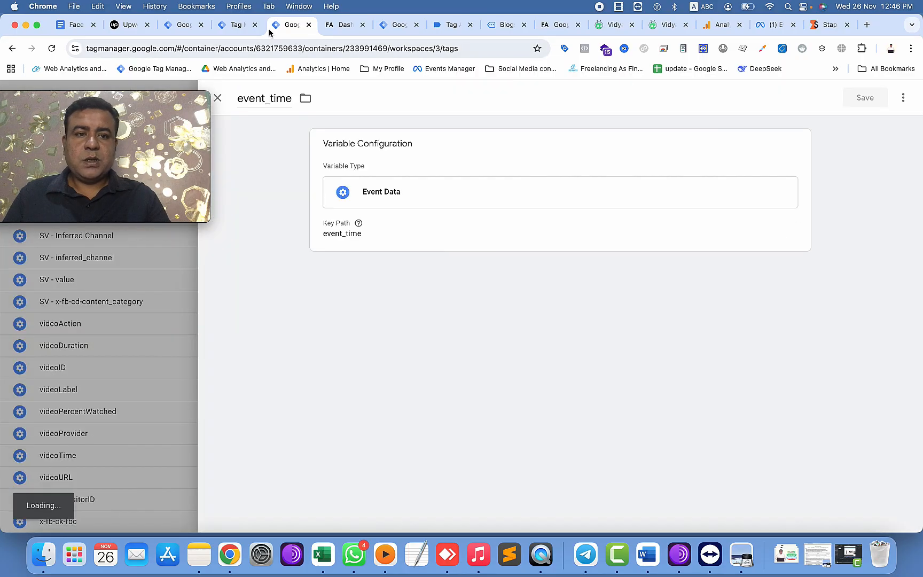
# - Copy the event_id key from the vidyardVideo event data in the server preview and return to the unfinished server tag
pyautogui.click(236, 25)
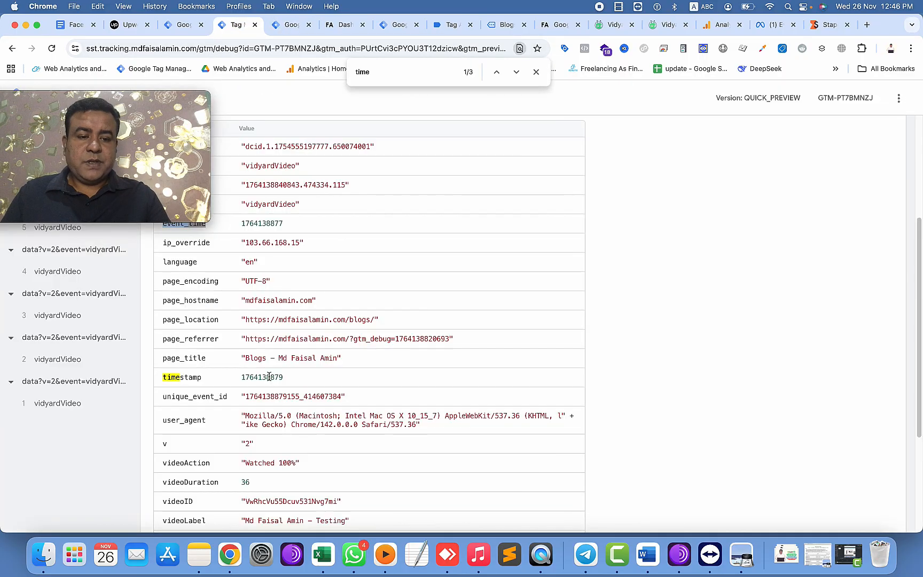
pyautogui.scroll(5, 269, 377)
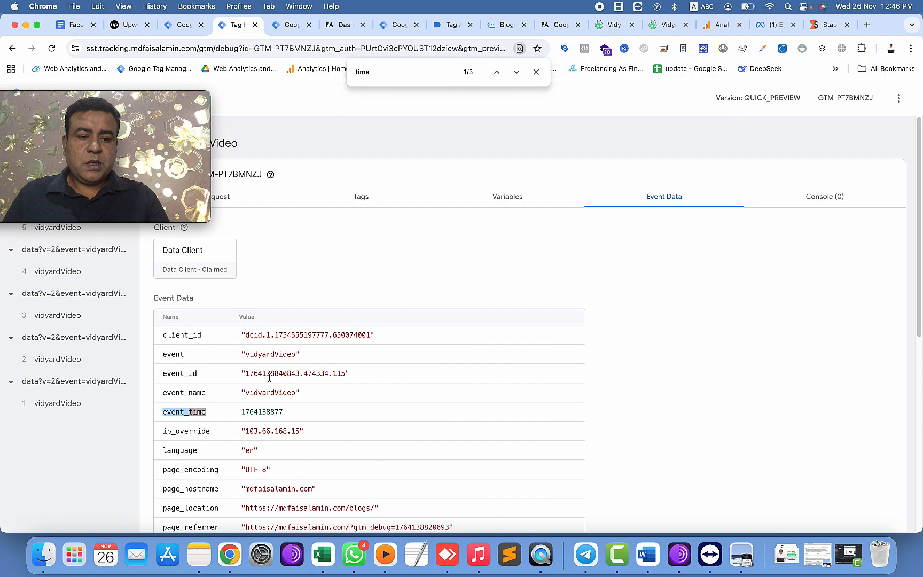
pyautogui.moveTo(197, 374); pyautogui.dragTo(159, 377)
pyautogui.press('super+c')
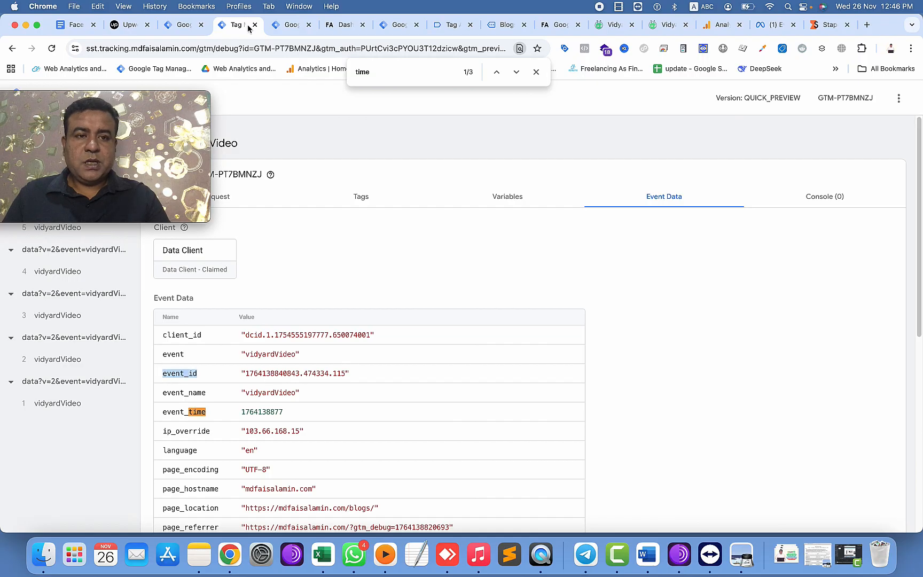
pyautogui.click(184, 24)
pyautogui.click(292, 25)
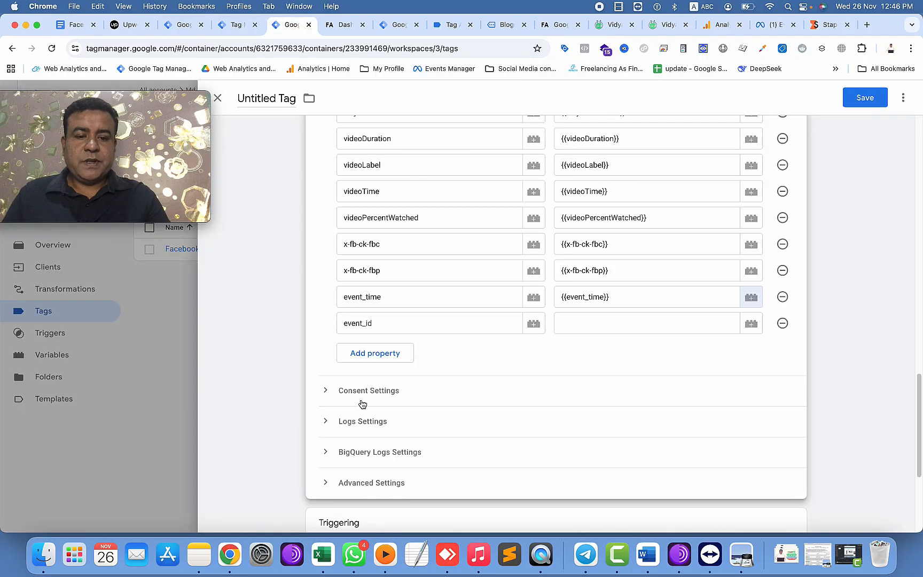
# - Set the event_id property's value to a new Event Data variable named event_id with key path event_id, and save the variable
pyautogui.click(372, 358)
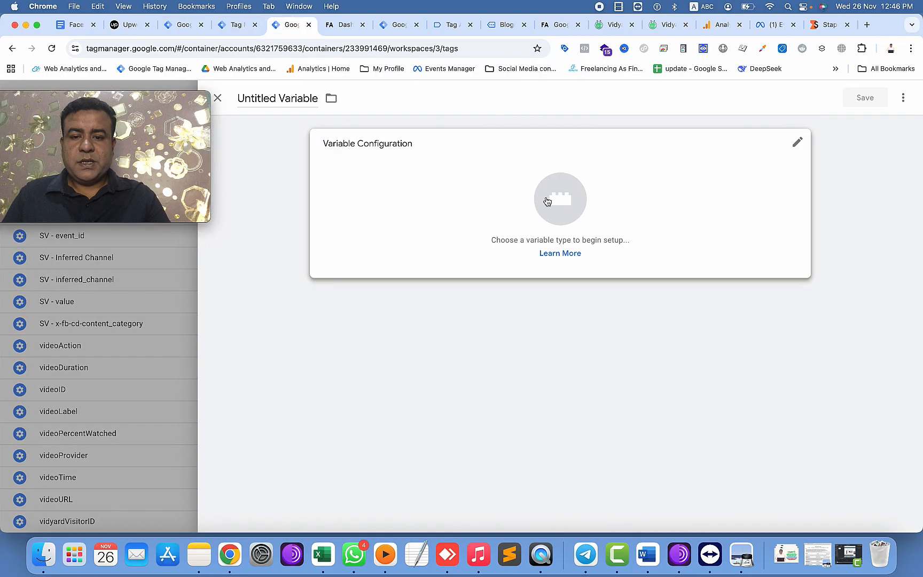
pyautogui.click(579, 226)
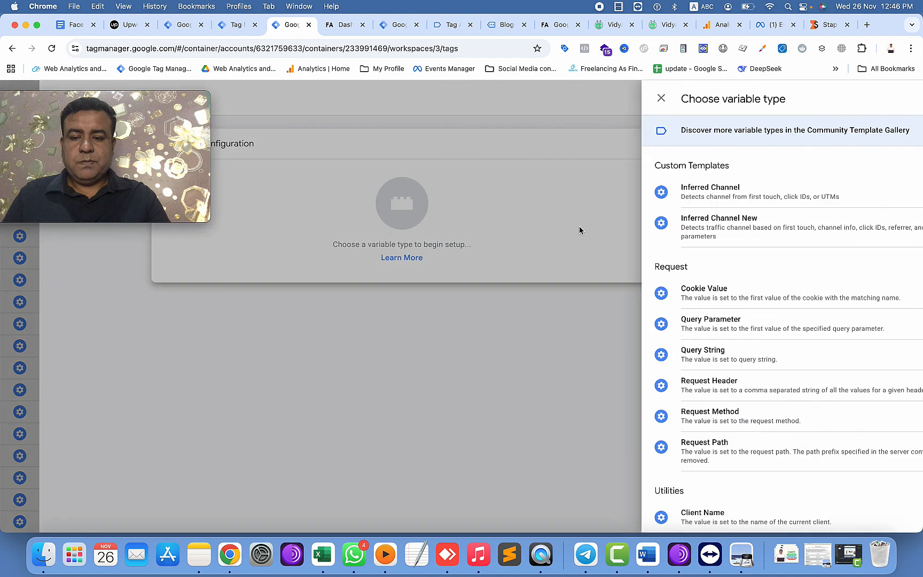
pyautogui.scroll(-5, 640, 395)
pyautogui.click(635, 422)
pyautogui.click(406, 202)
pyautogui.click(277, 99)
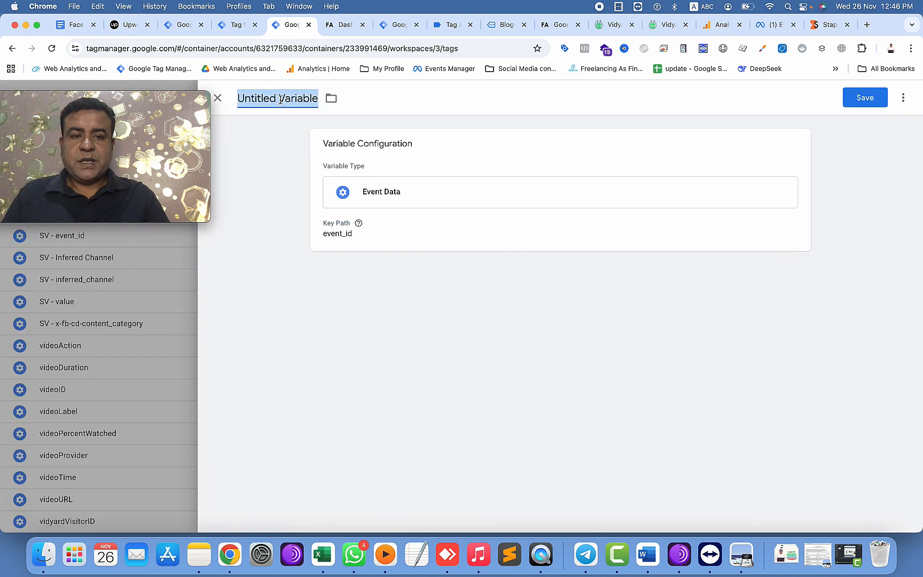
pyautogui.press('super+v')
pyautogui.click(865, 97)
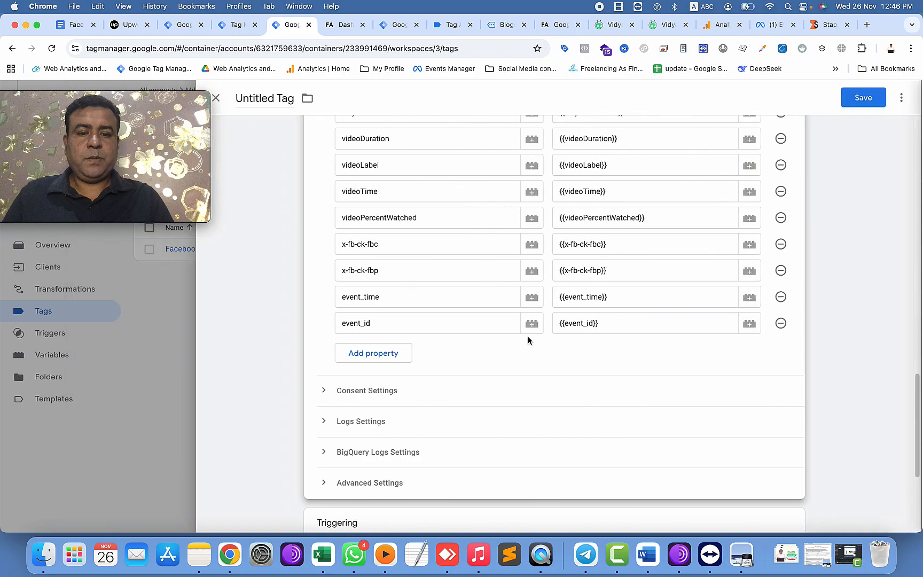
# - Start a new trigger for the tag and set its type to Custom Event
pyautogui.scroll(-4, 461, 358)
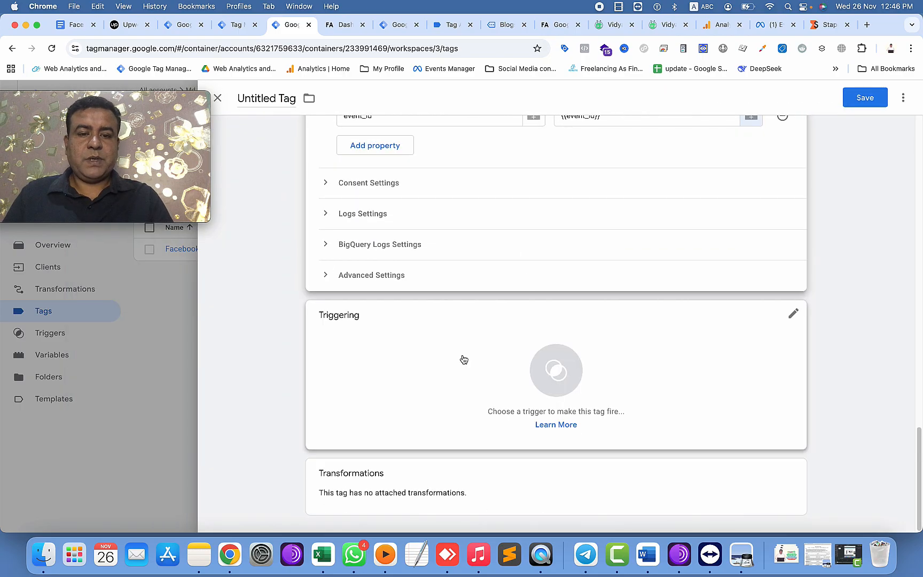
pyautogui.click(562, 377)
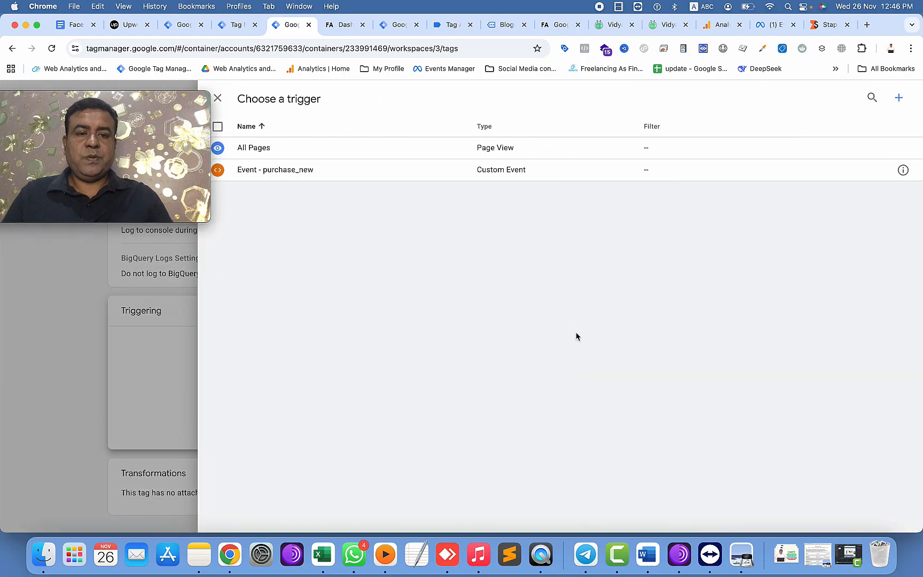
pyautogui.click(898, 98)
pyautogui.click(637, 133)
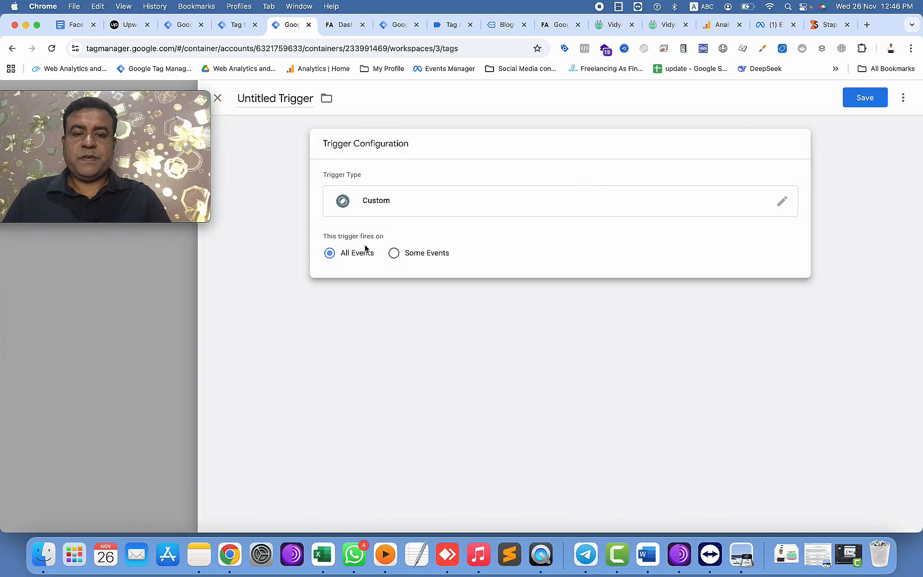
pyautogui.click(604, 202)
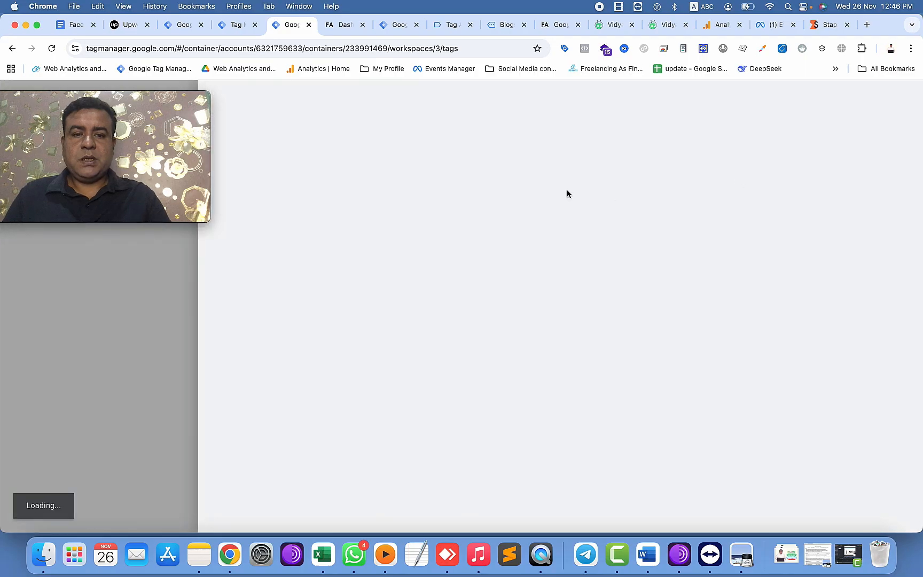
pyautogui.click(566, 189)
# - Copy the vidyardVideo event name from the browser container's Tag Assistant preview and set it as the trigger's event name
pyautogui.click(447, 24)
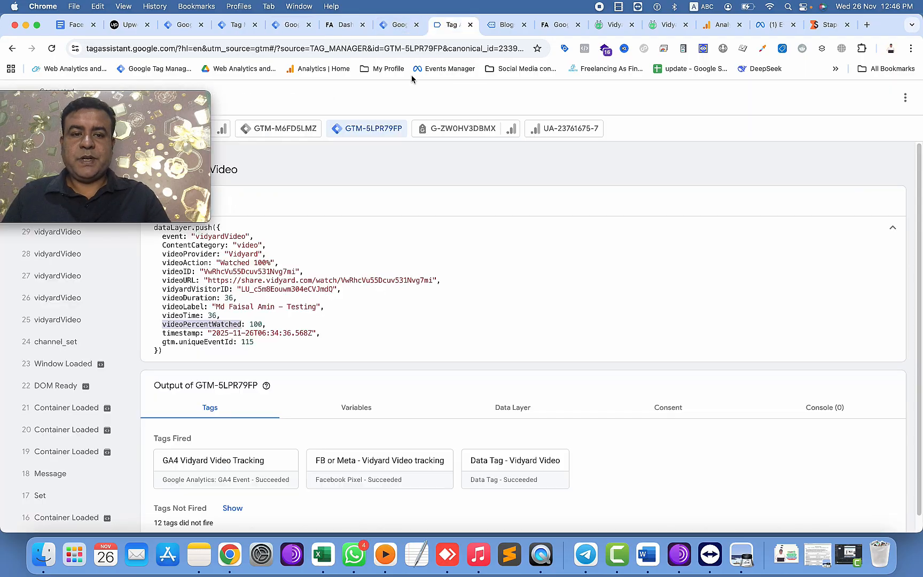
pyautogui.doubleClick(222, 237)
pyautogui.press('super+c')
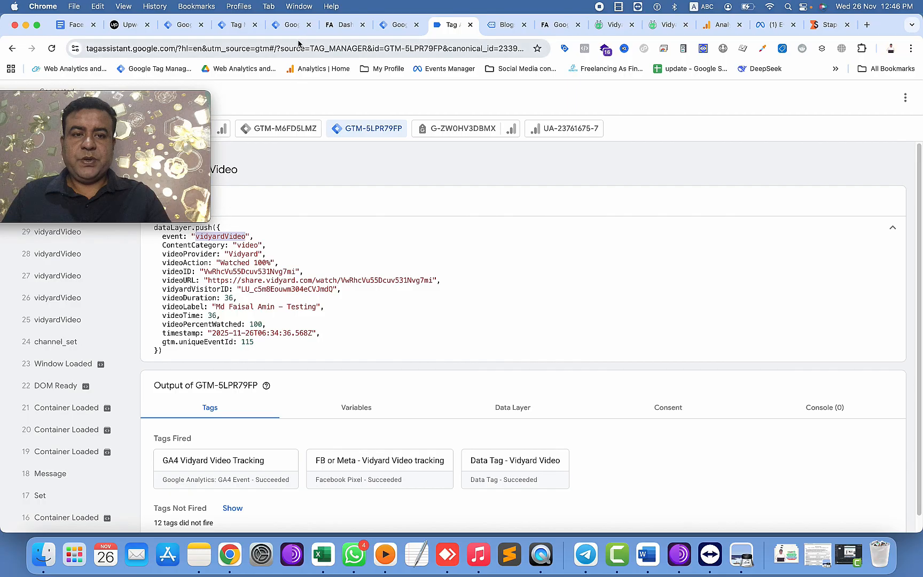
pyautogui.click(291, 24)
pyautogui.click(403, 260)
pyautogui.press('super+v')
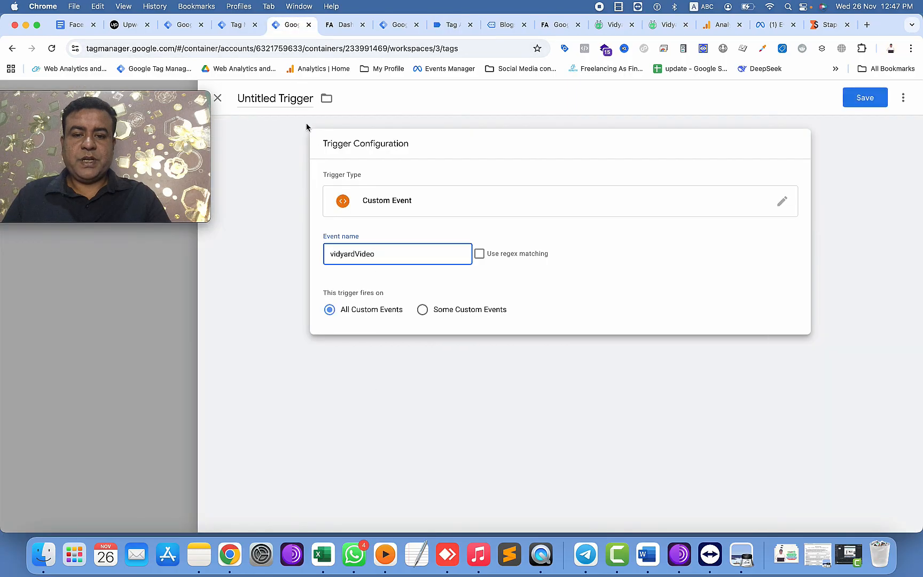
# - Name the trigger "trigger vidyardVideo" and save it to the tag
pyautogui.click(281, 98)
pyautogui.press('super+v')
pyautogui.press('super+Left')
pyautogui.write('trigger')
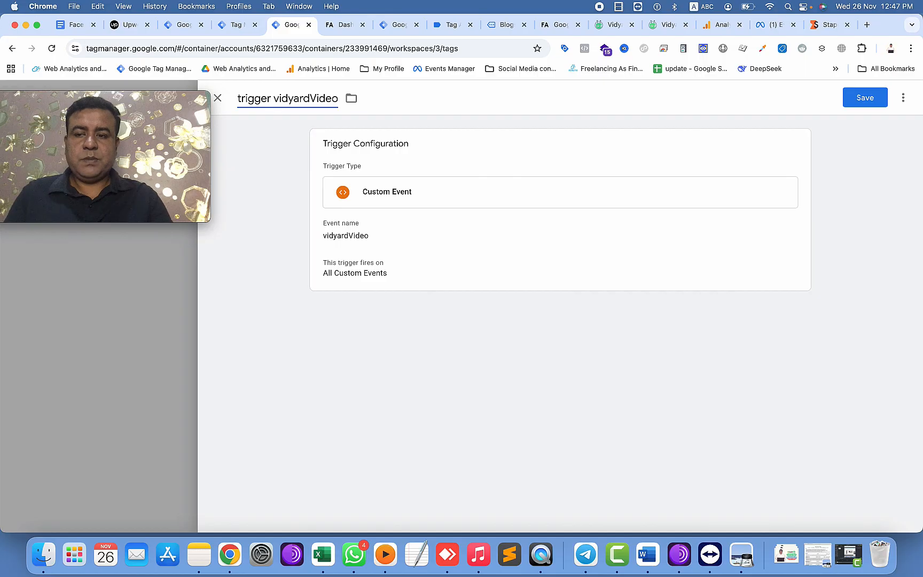
pyautogui.click(865, 97)
# - Name the tag "Facebook Conversin API - Vidyard video" and save it
pyautogui.click(263, 98)
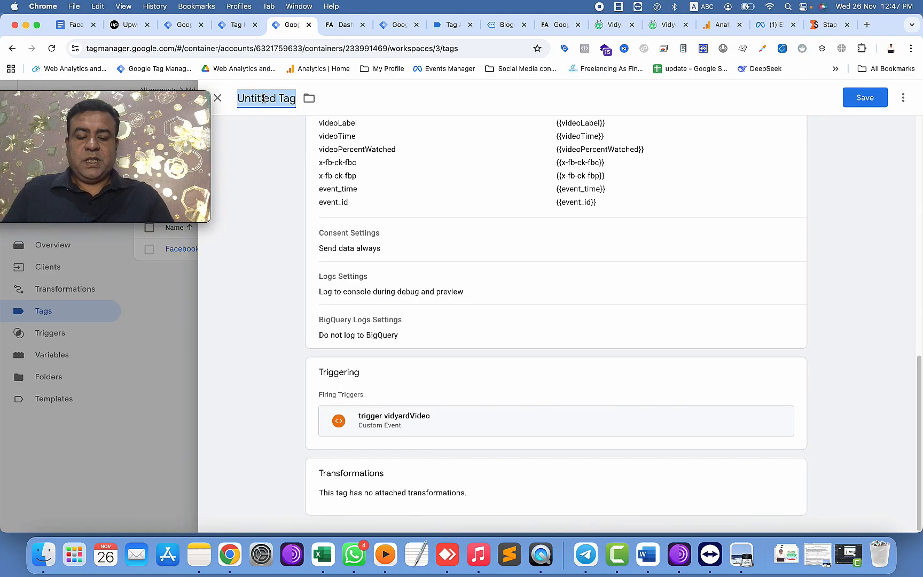
pyautogui.write('GFa')
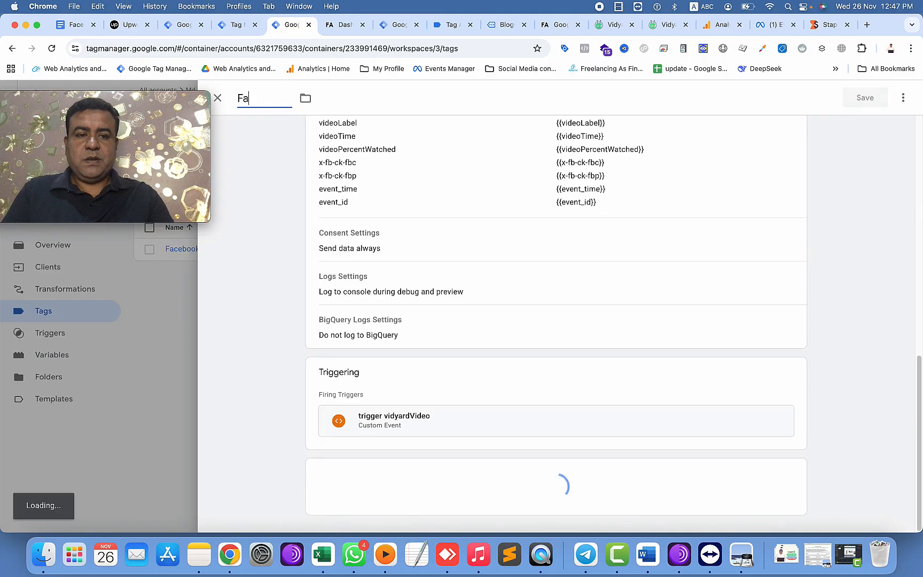
pyautogui.write('cebook Cov')
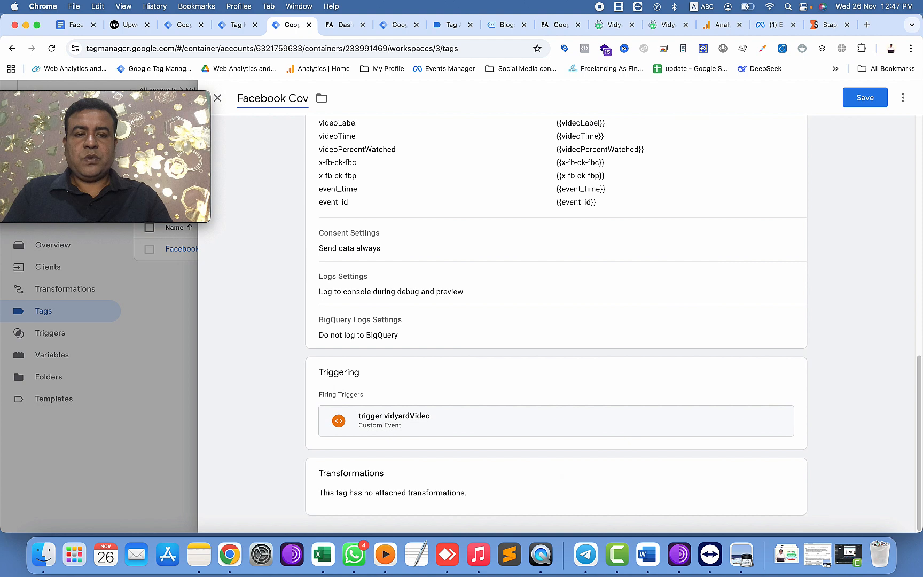
pyautogui.press('BackSpace')
pyautogui.write('nversin')
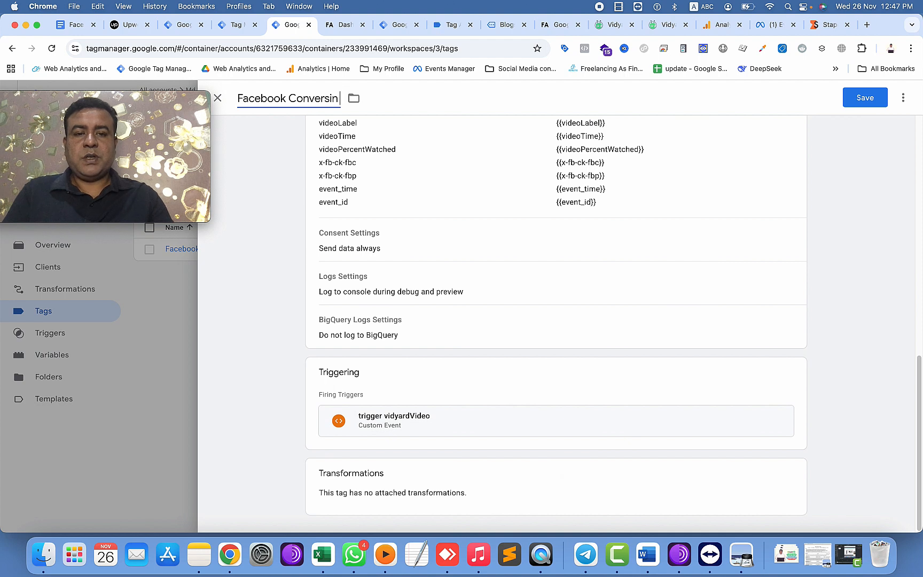
pyautogui.write(' API -')
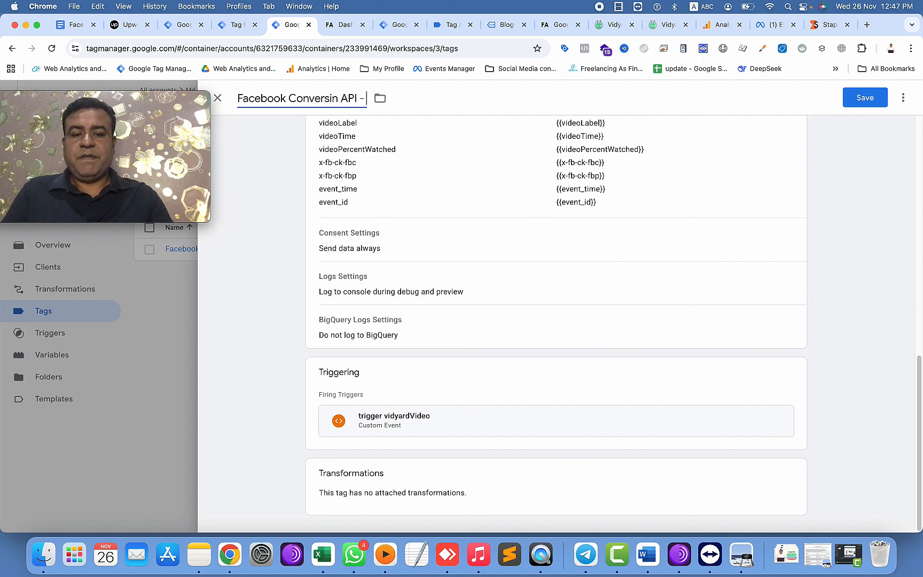
pyautogui.write(' Vidyard')
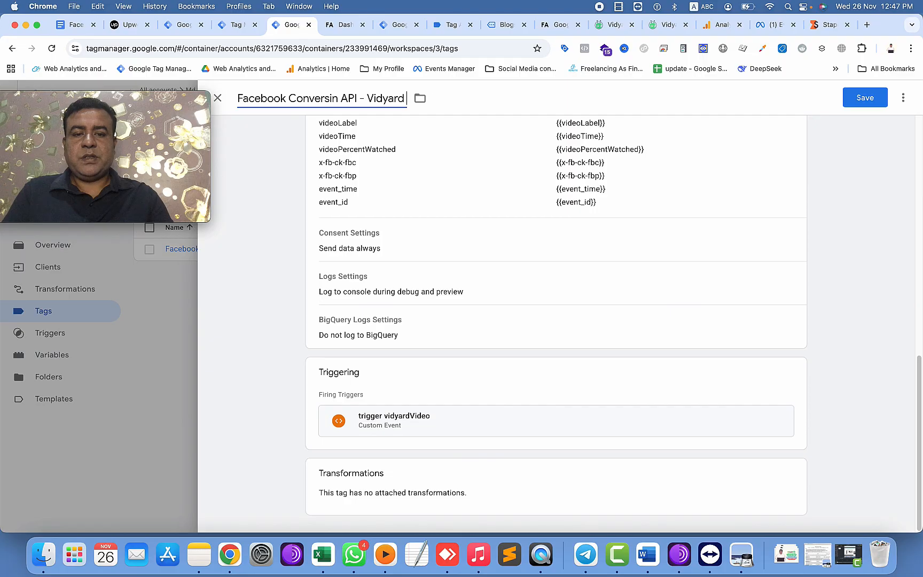
pyautogui.write(' video')
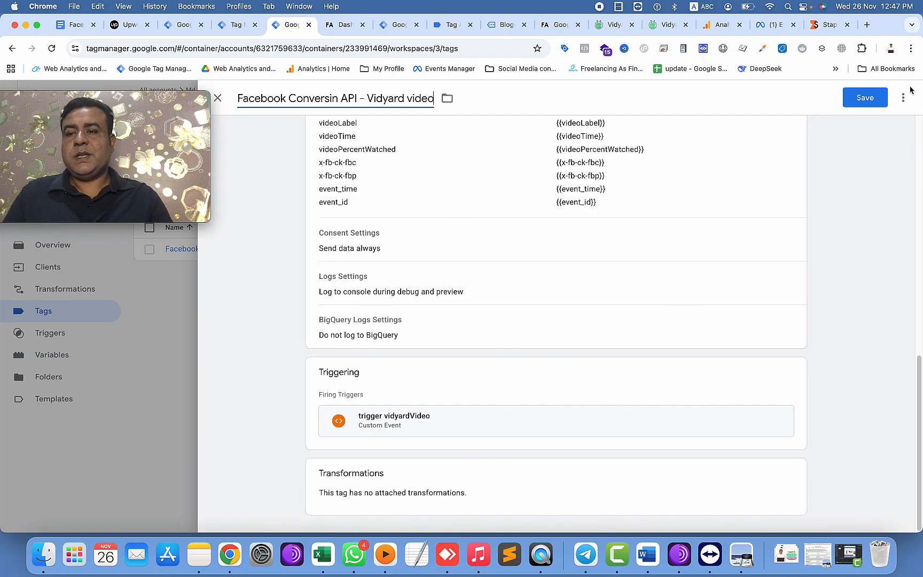
pyautogui.click(863, 97)
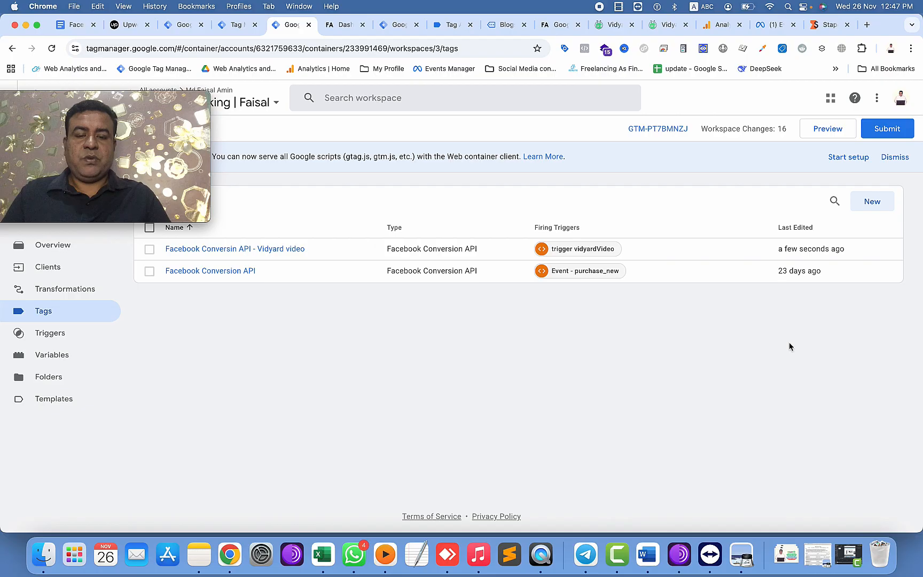
# - Start preview mode for the browser container and for the server container
pyautogui.moveTo(153, 118)
pyautogui.moveTo(154, 113); pyautogui.dragTo(359, 122)
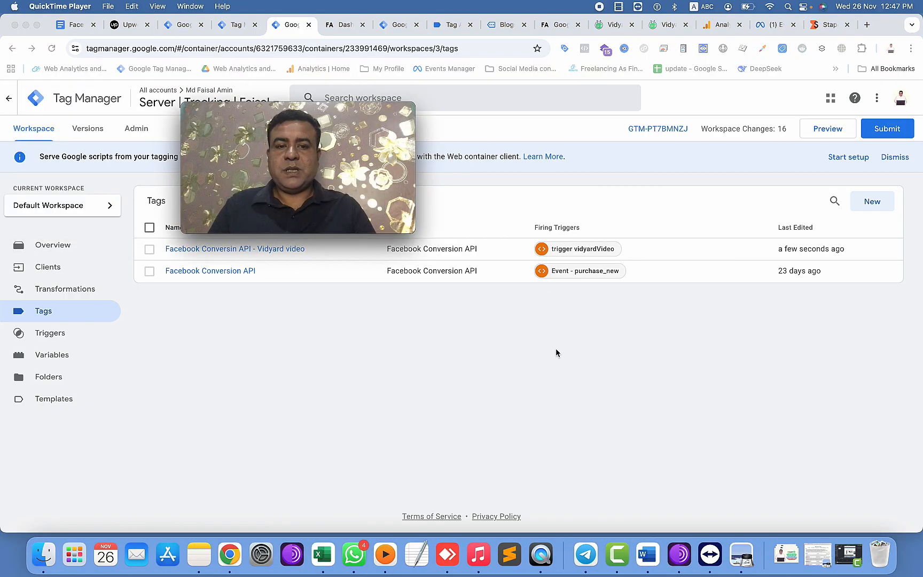
pyautogui.click(400, 24)
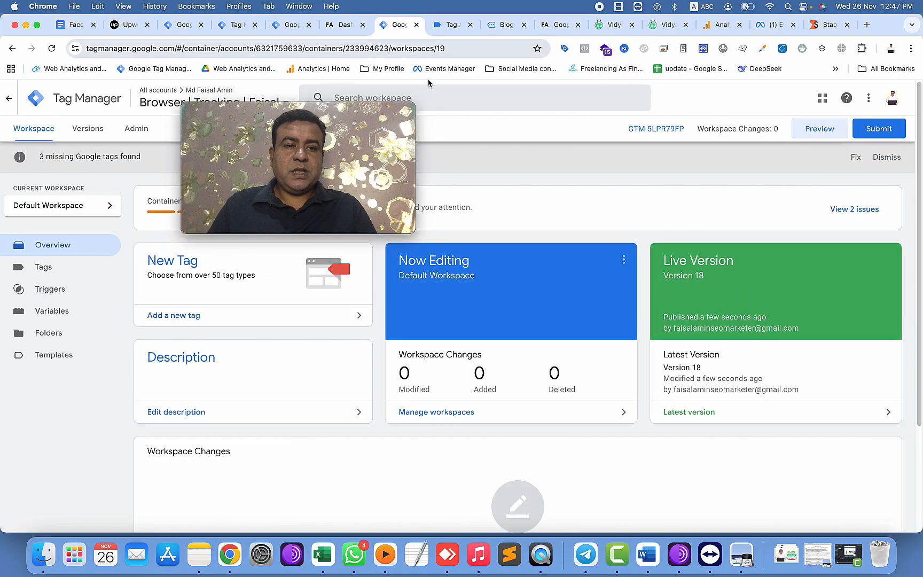
pyautogui.click(818, 132)
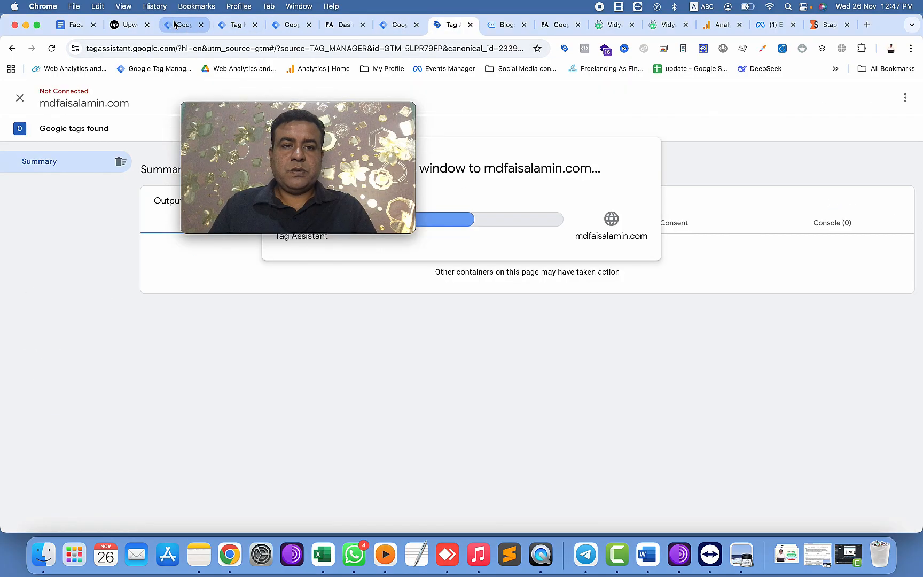
pyautogui.click(174, 24)
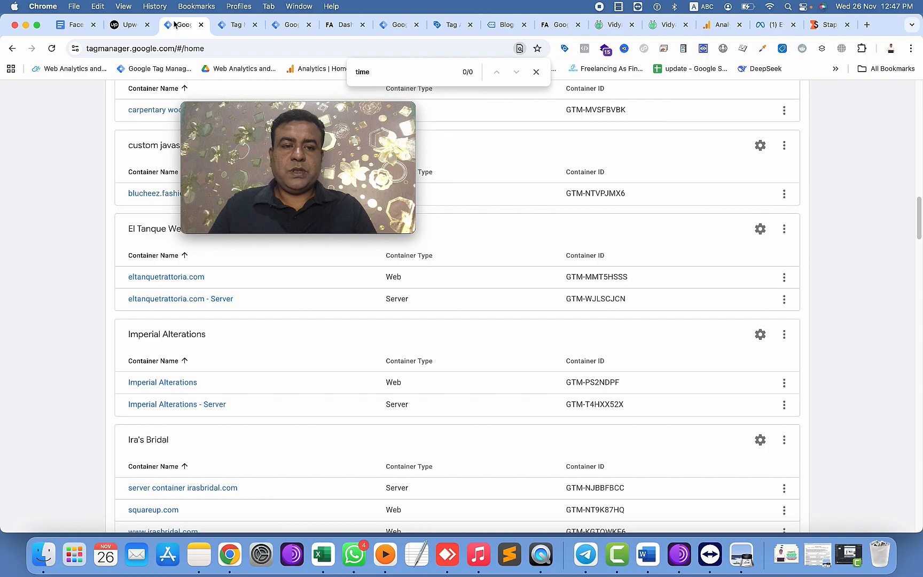
pyautogui.click(289, 24)
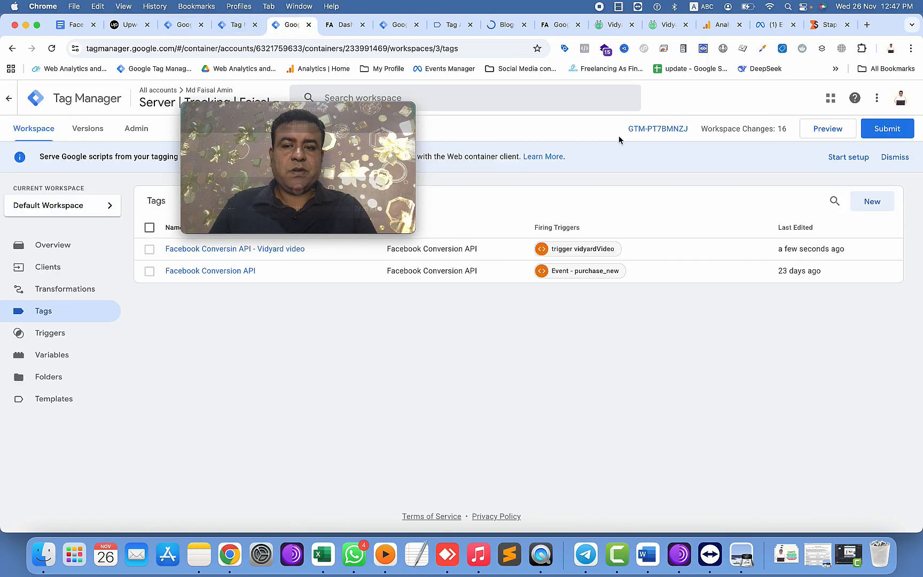
pyautogui.click(825, 136)
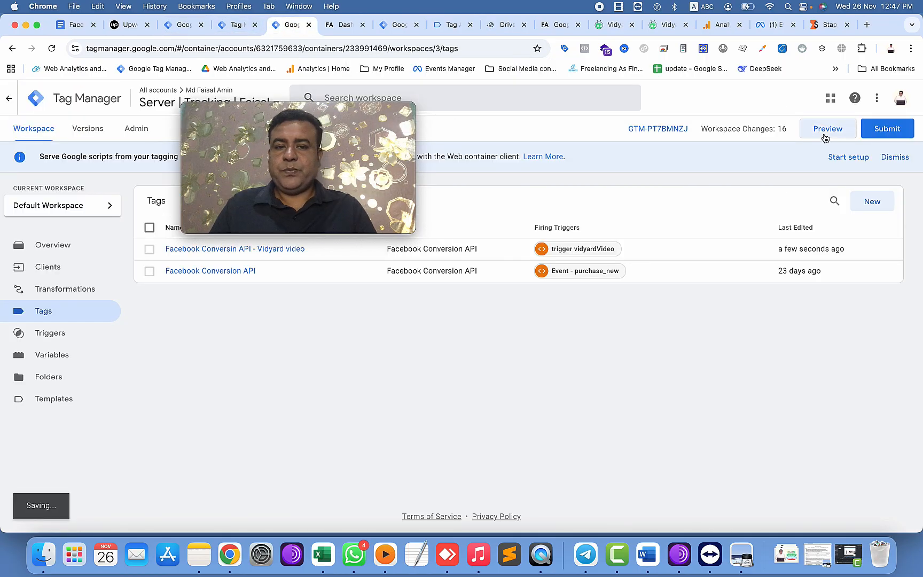
pyautogui.moveTo(332, 113)
pyautogui.moveTo(332, 113); pyautogui.dragTo(356, 204)
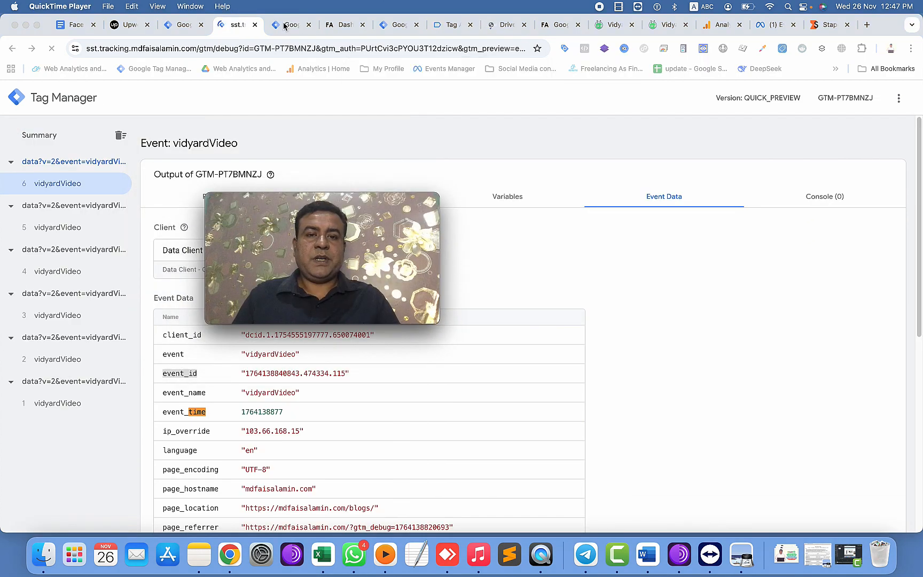
# - Open the website's Blogs page in the connected debug session and play the embedded Vidyard video
pyautogui.click(511, 28)
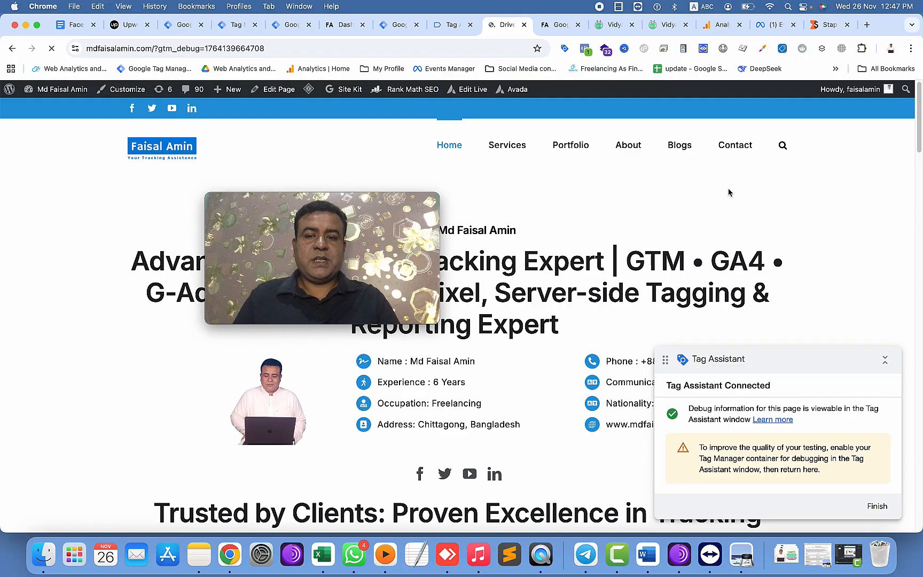
pyautogui.moveTo(229, 221)
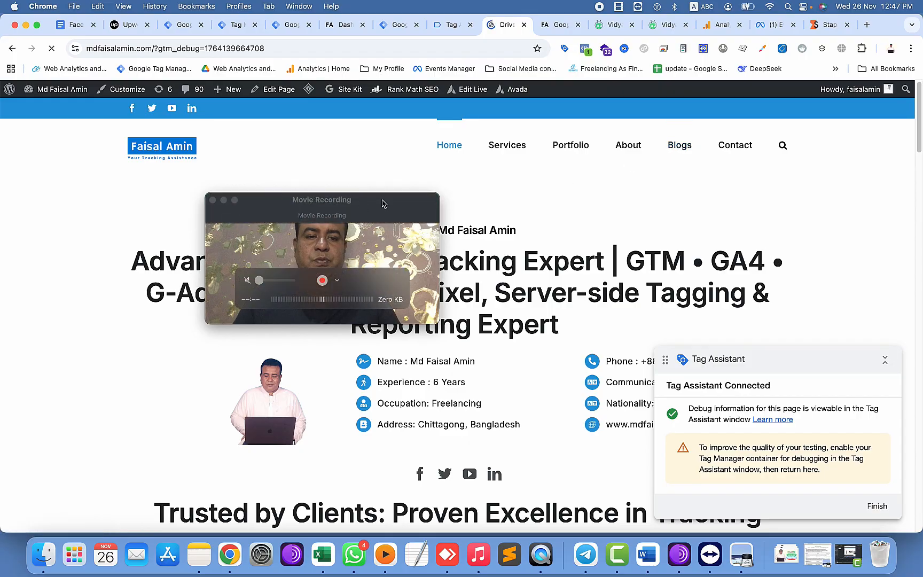
pyautogui.moveTo(409, 200); pyautogui.dragTo(216, 160)
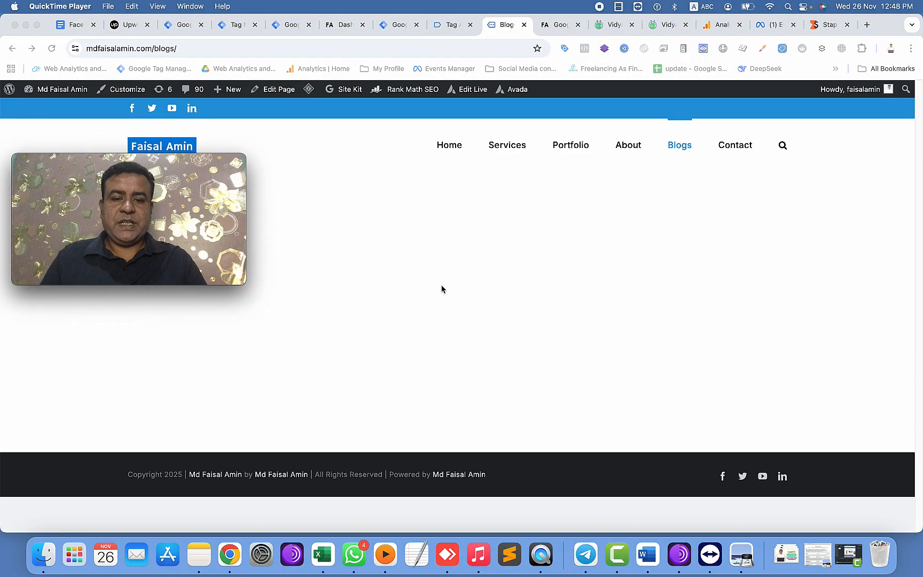
pyautogui.click(461, 314)
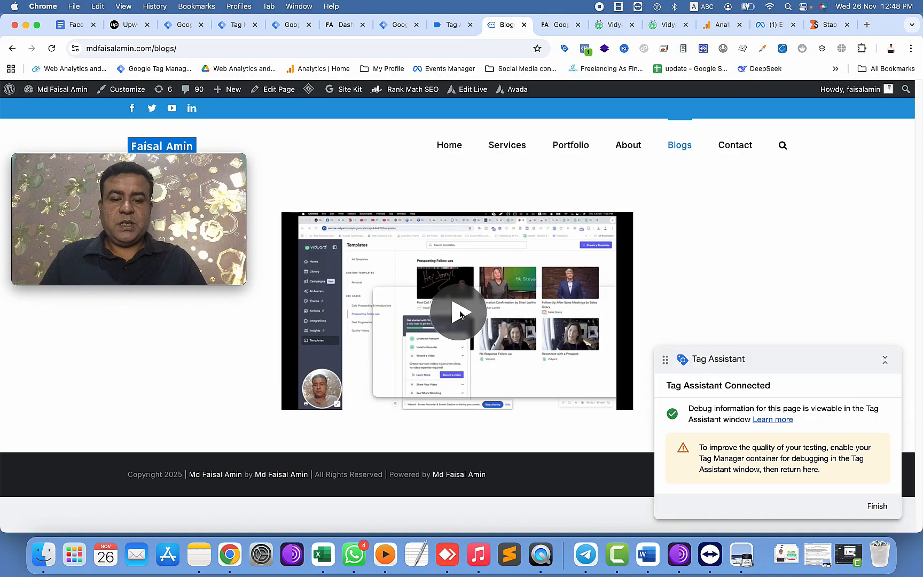
# - Open event 2, vidyardVideo, in the server container preview and check its fired tags and its request
pyautogui.moveTo(219, 163); pyautogui.dragTo(628, 105)
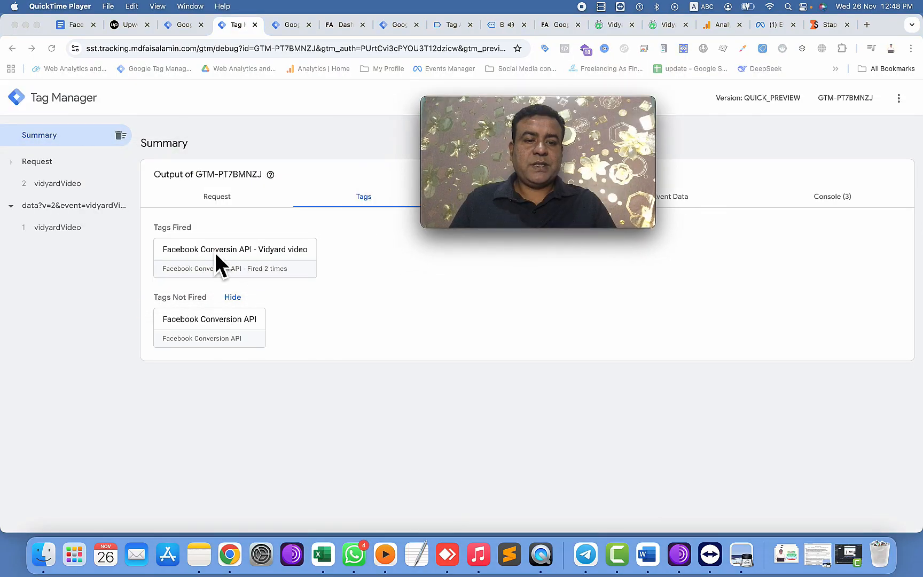
pyautogui.click(85, 184)
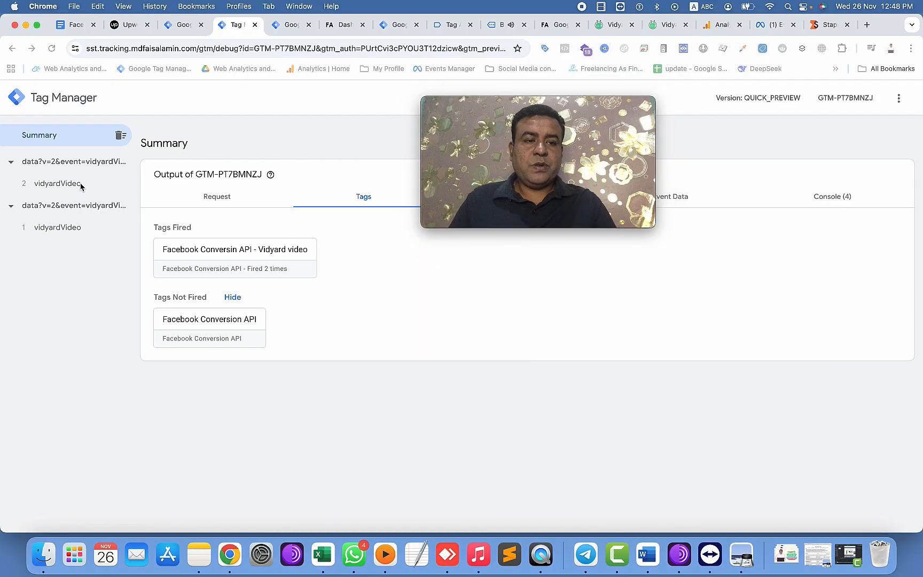
pyautogui.click(170, 251)
pyautogui.click(142, 333)
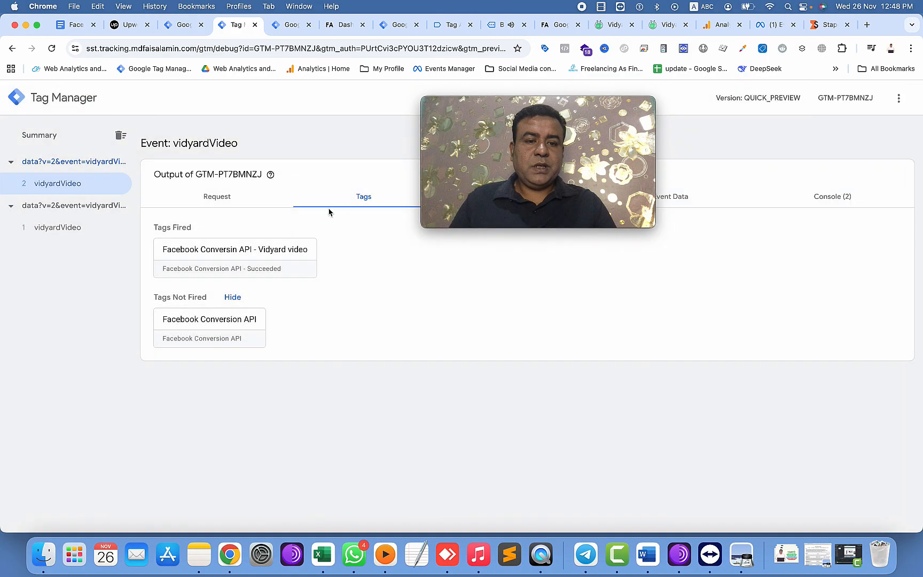
pyautogui.click(227, 198)
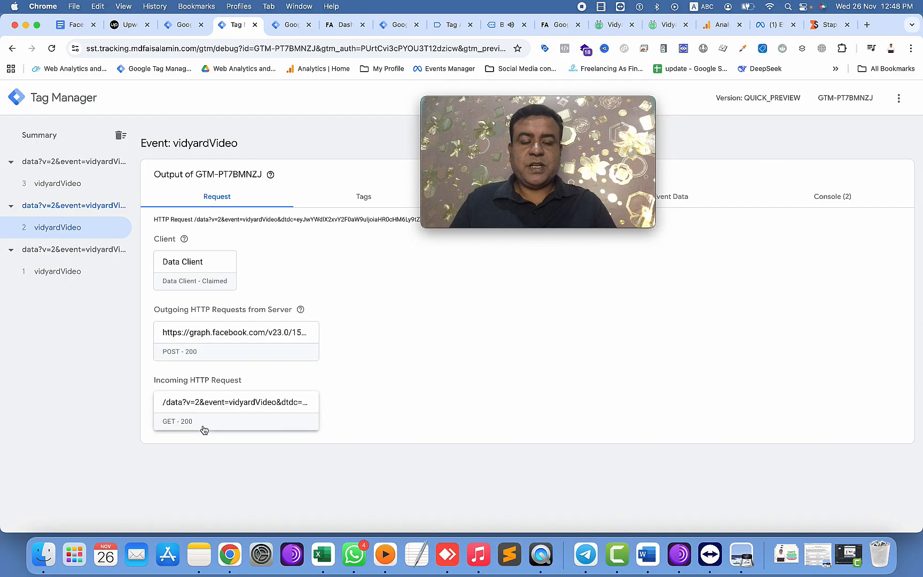
# - Open the event's outgoing Facebook request and examine the custom data, user data and event ID in its request body
pyautogui.click(223, 350)
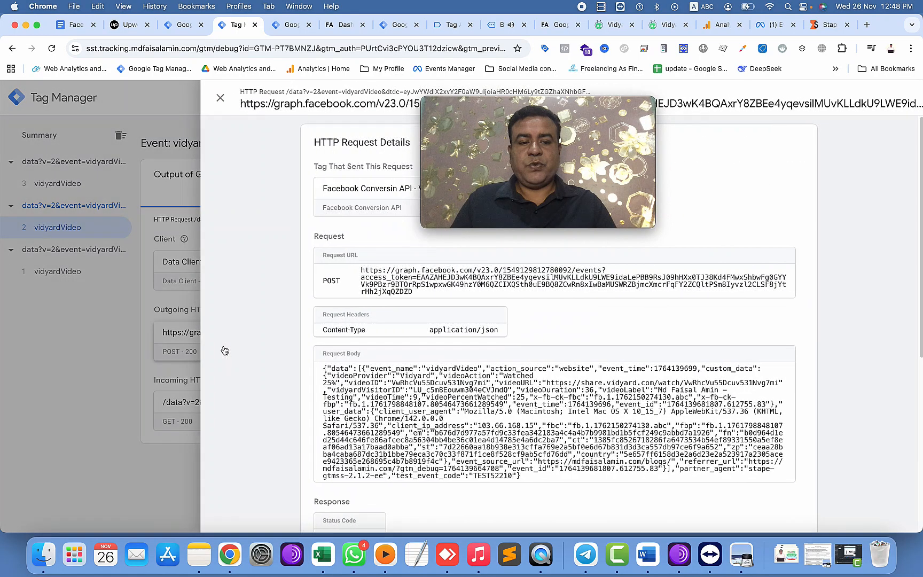
pyautogui.scroll(-3, 471, 425)
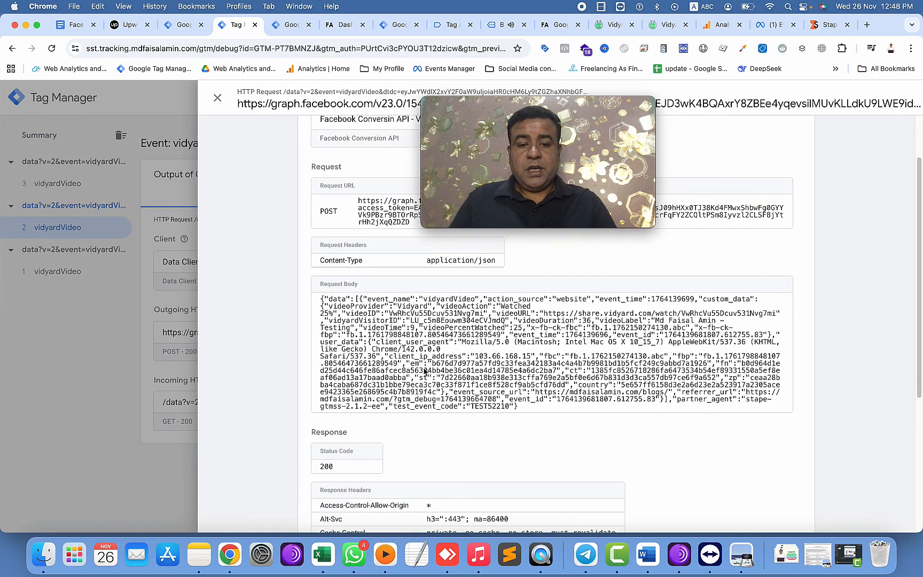
pyautogui.moveTo(404, 345); pyautogui.dragTo(553, 378)
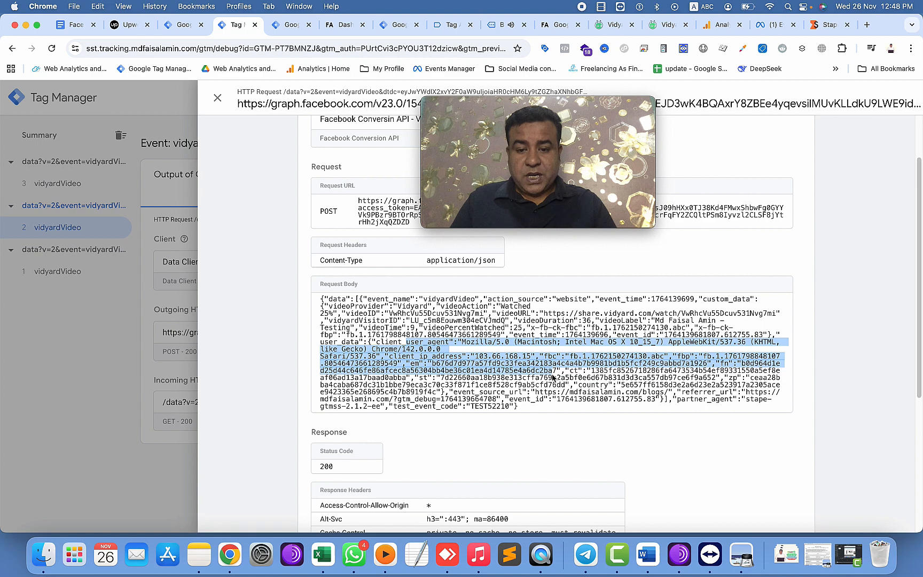
pyautogui.click(614, 346)
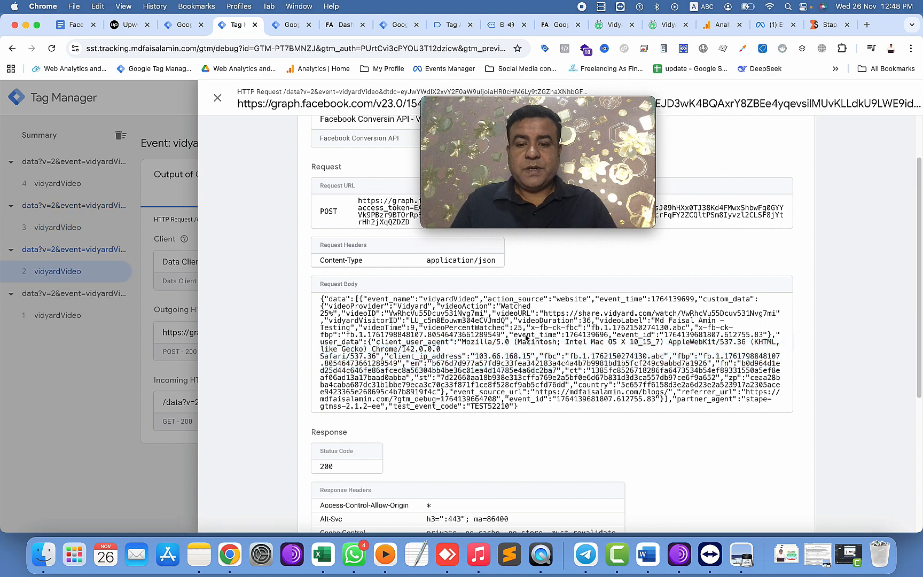
pyautogui.moveTo(526, 336); pyautogui.dragTo(653, 336)
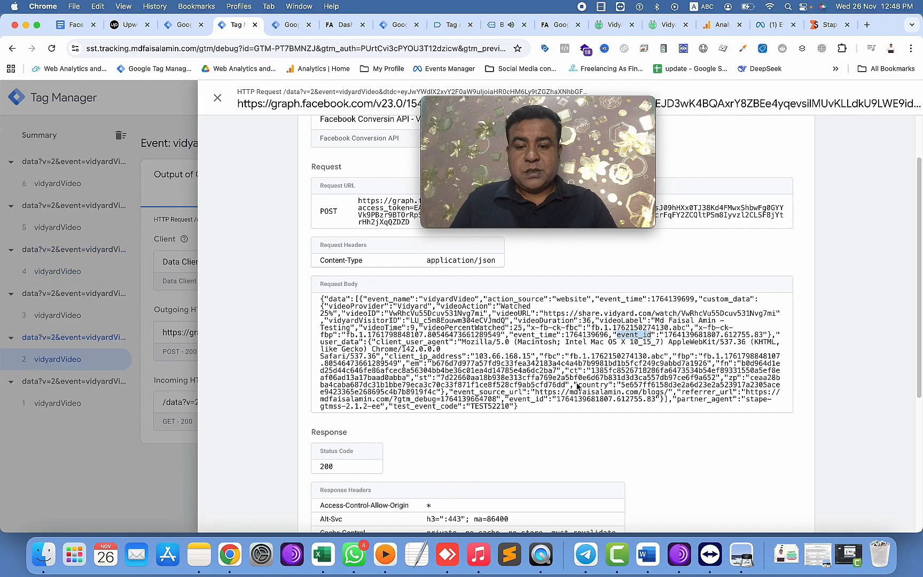
pyautogui.moveTo(638, 313); pyautogui.dragTo(639, 321)
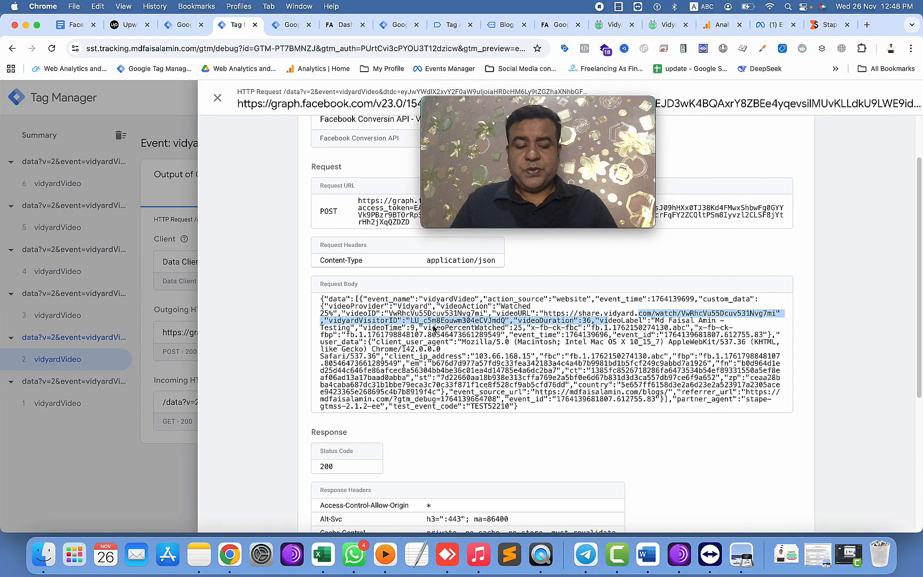
pyautogui.moveTo(458, 310); pyautogui.dragTo(464, 311)
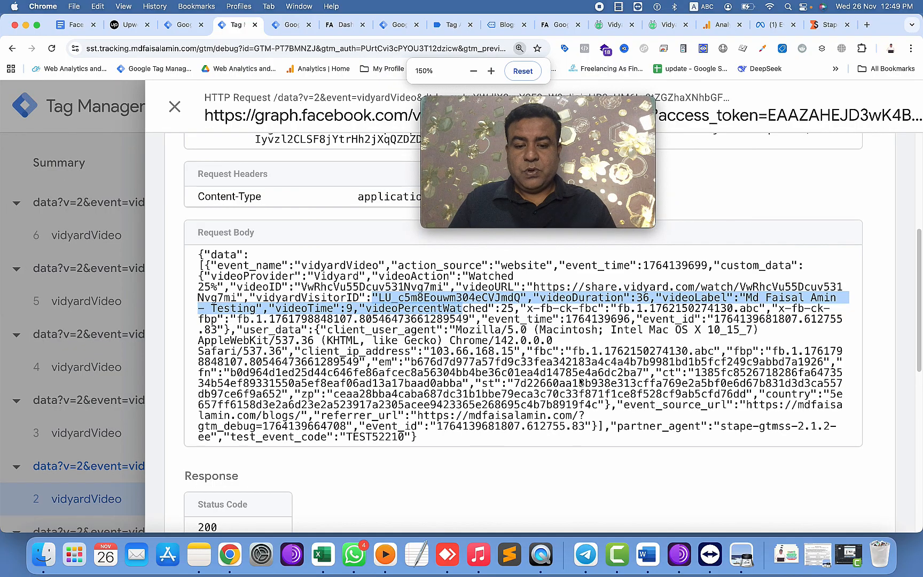
pyautogui.press('super+0')
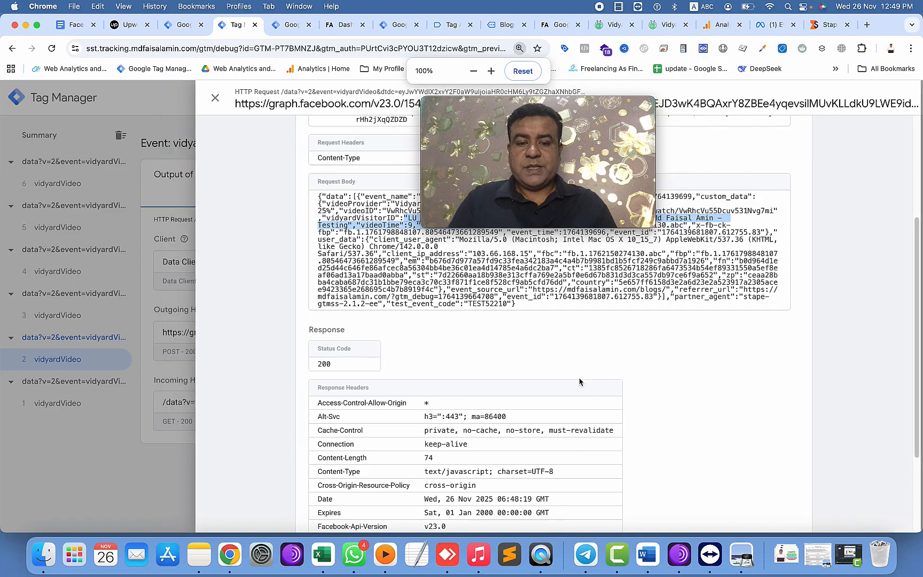
pyautogui.click(218, 103)
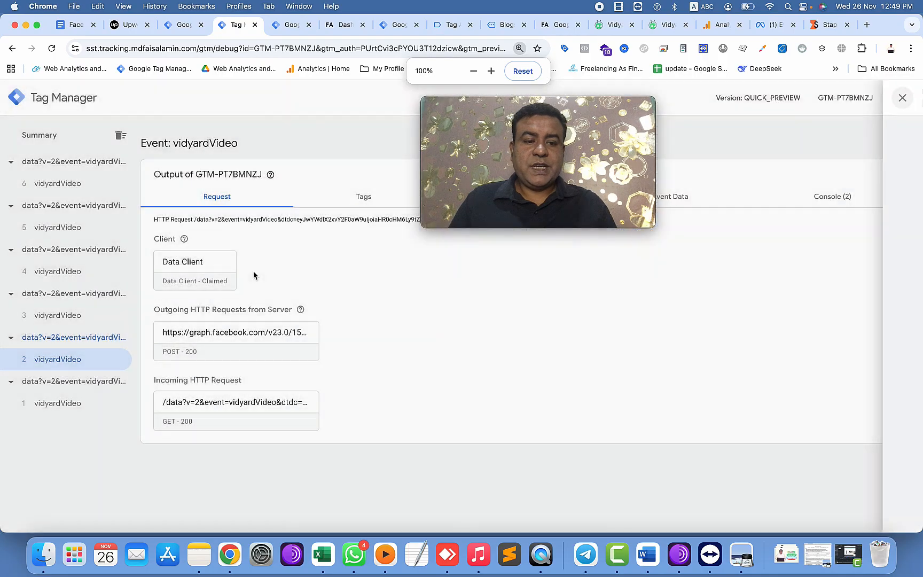
# - Open the event's incoming HTTP request and examine its full request headers, response headers and cookies
pyautogui.click(242, 404)
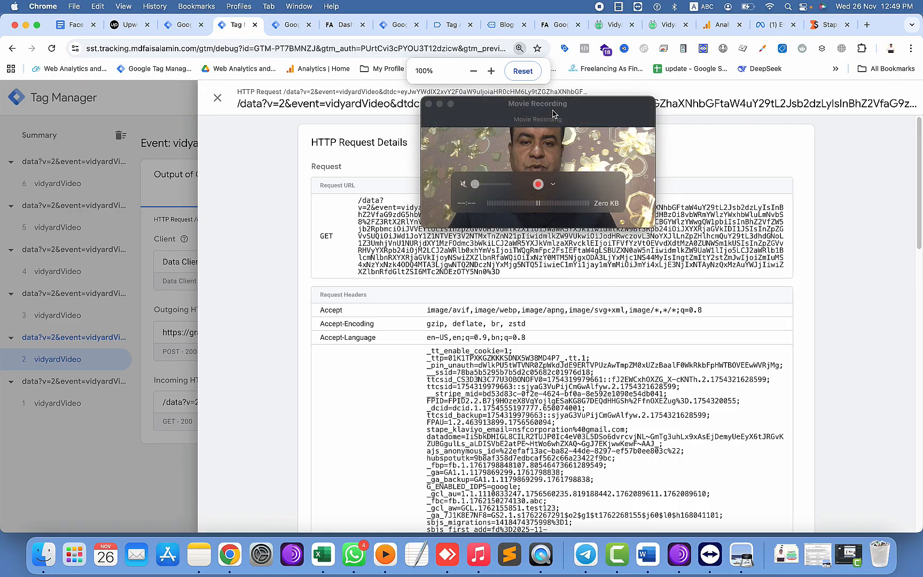
pyautogui.moveTo(539, 104); pyautogui.dragTo(242, 125)
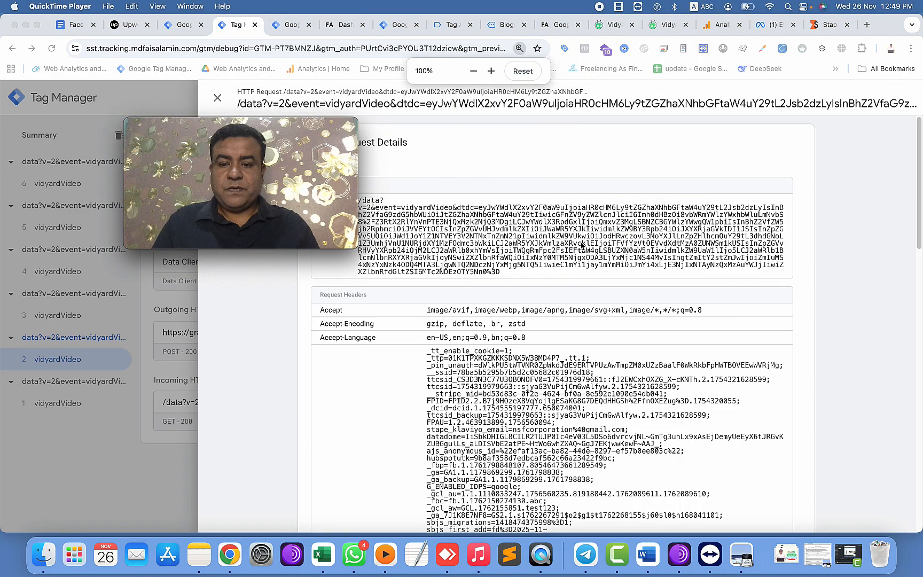
pyautogui.moveTo(331, 127); pyautogui.dragTo(260, 124)
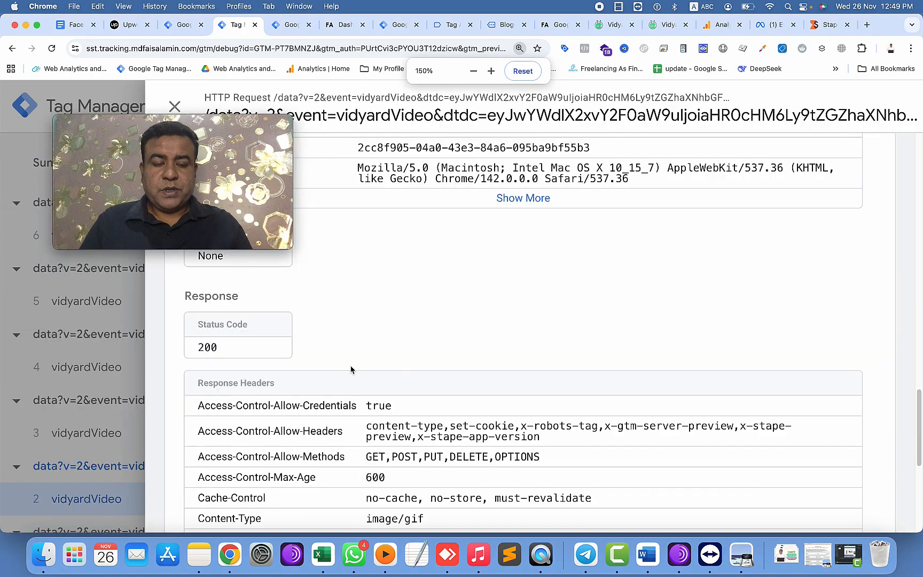
pyautogui.scroll(-6, 409, 372)
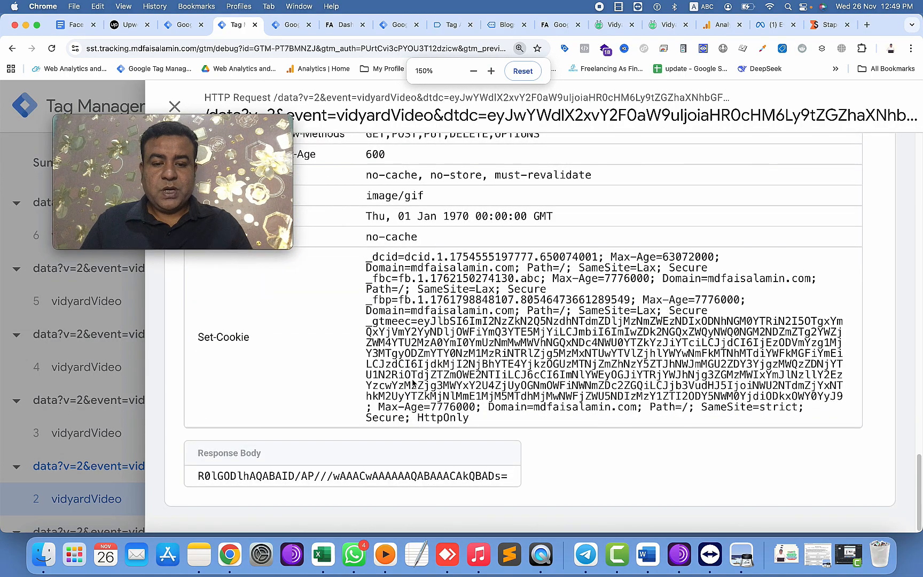
pyautogui.scroll(8, 514, 360)
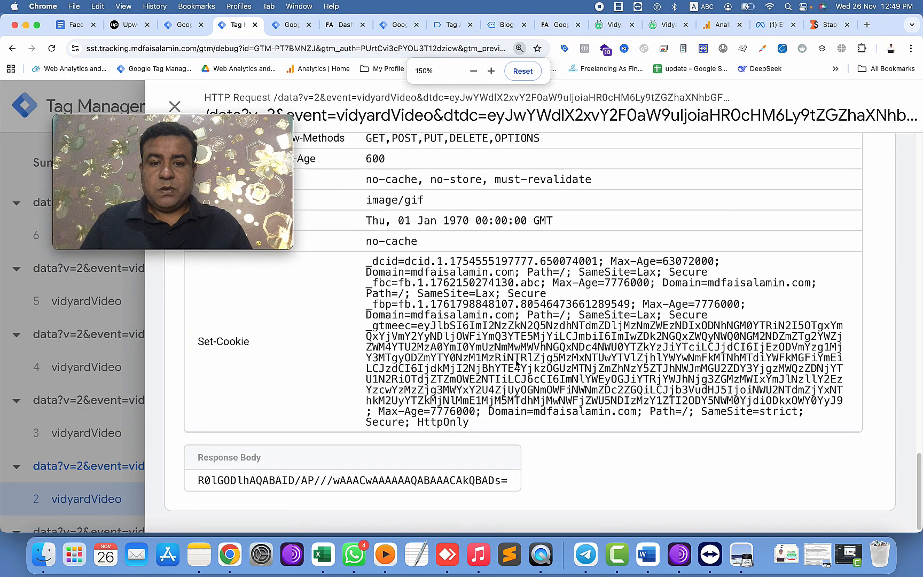
pyautogui.click(535, 297)
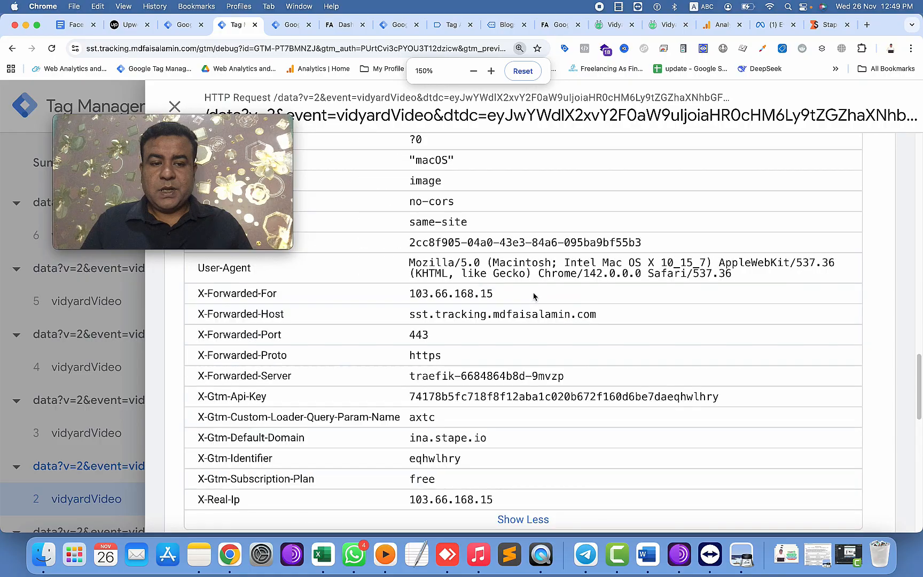
pyautogui.scroll(-4, 507, 371)
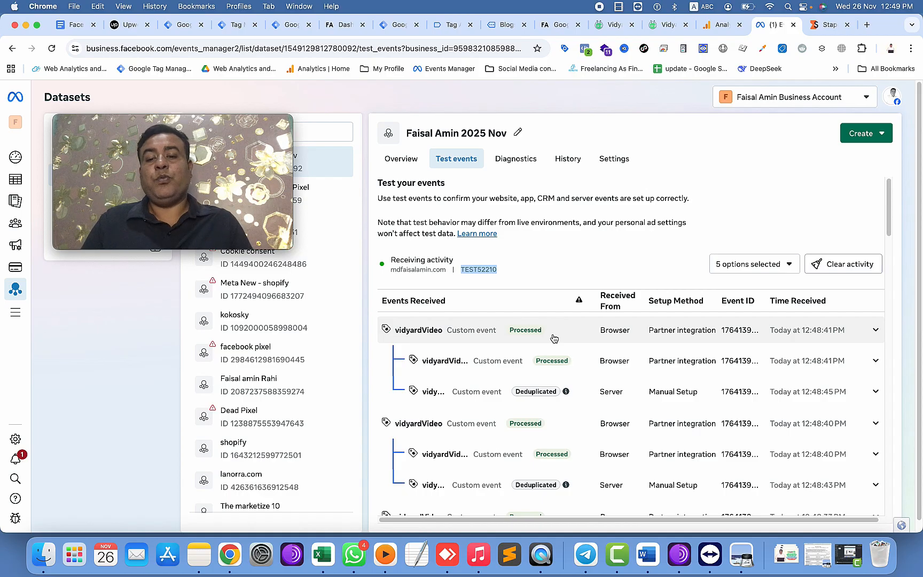
# - In Meta Events Manager's test events, inspect the full parameters of the latest server vidyardVideo event and the details of its browser counterpart
pyautogui.click(875, 391)
pyautogui.scroll(-2, 700, 419)
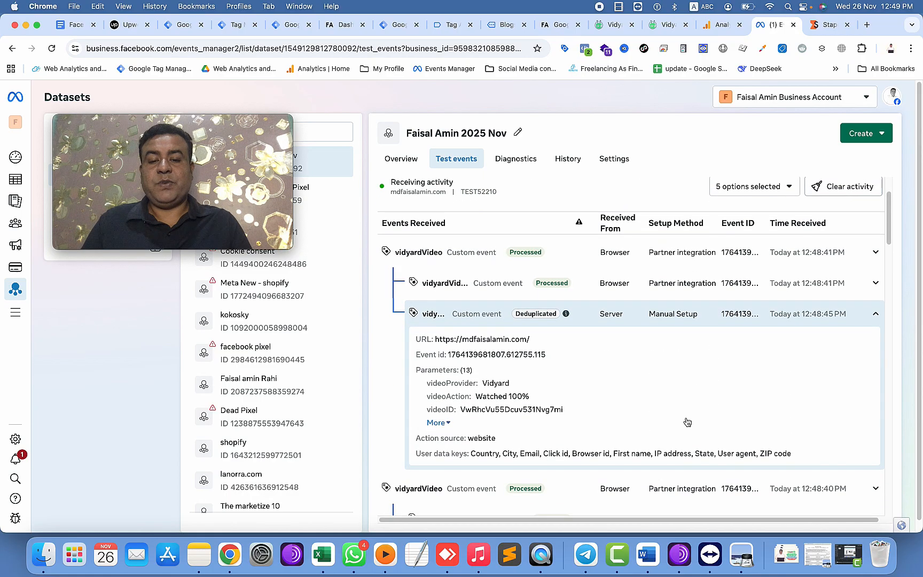
pyautogui.click(435, 422)
pyautogui.scroll(-2, 497, 452)
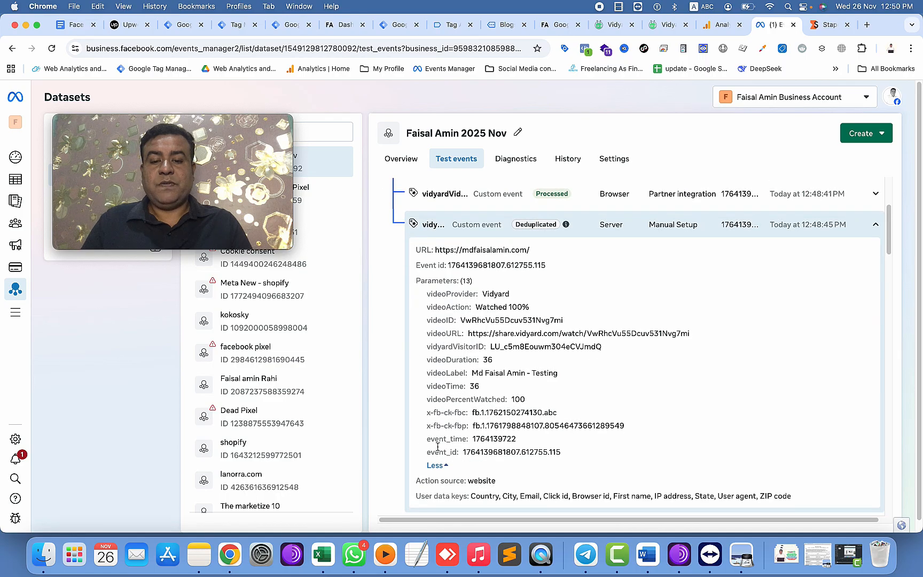
pyautogui.scroll(2, 464, 411)
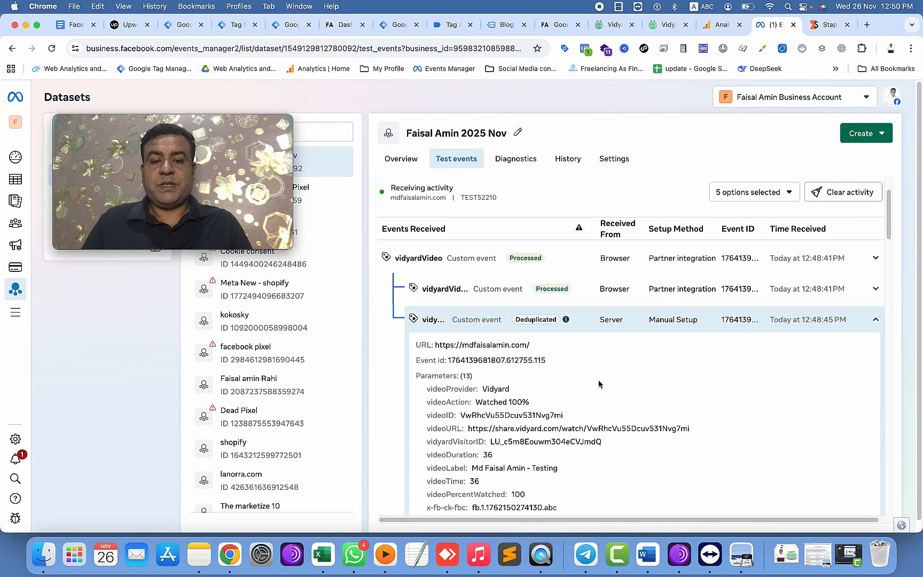
pyautogui.click(861, 319)
pyautogui.click(658, 289)
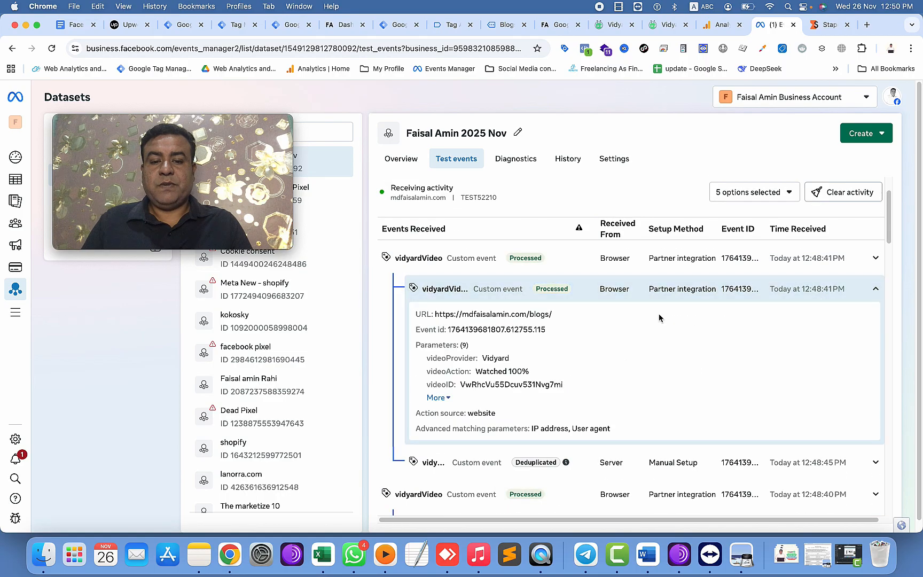
pyautogui.click(871, 289)
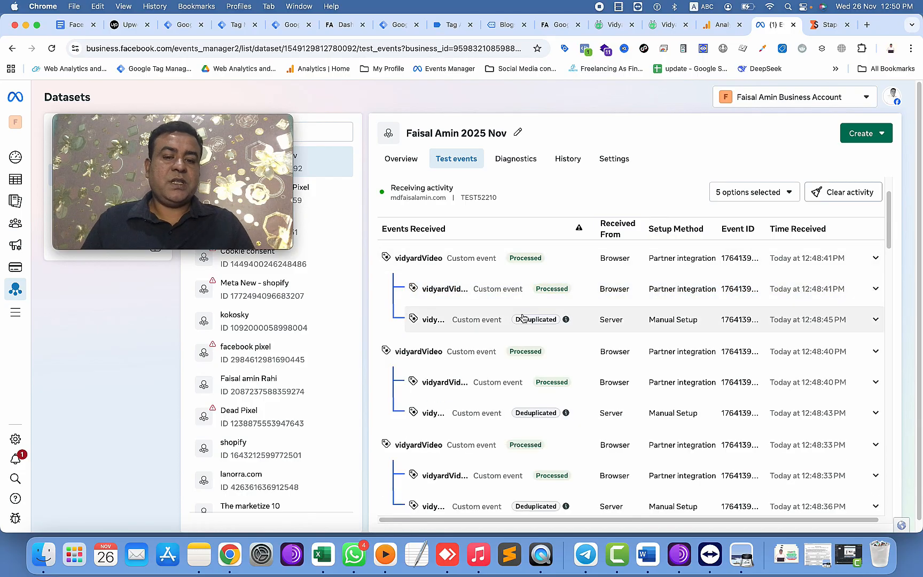